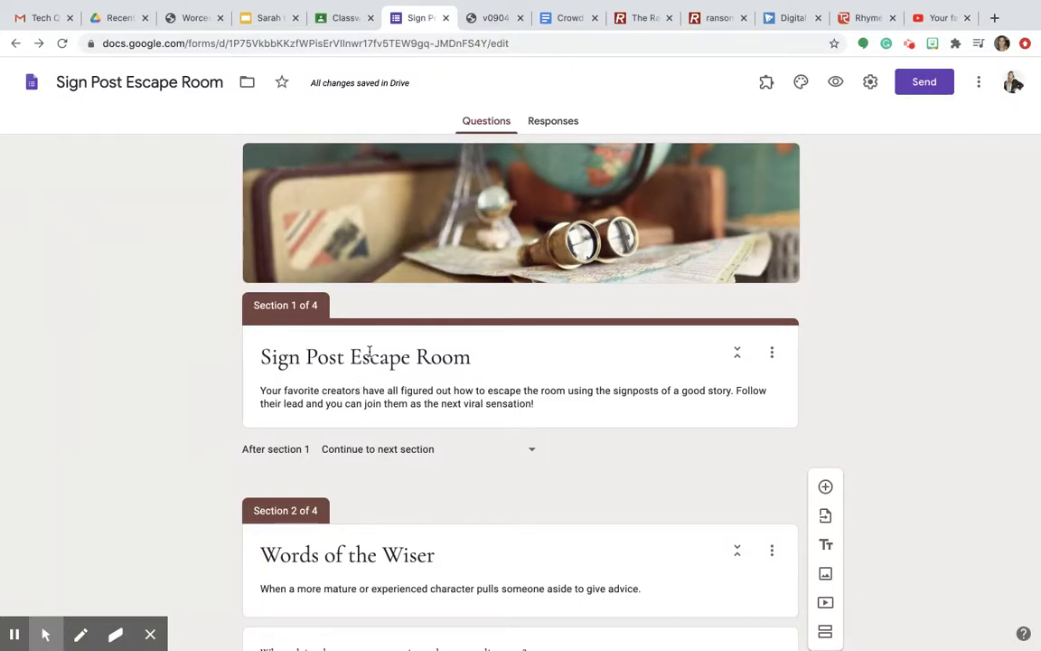
pyautogui.click(369, 352)
pyautogui.click(376, 356)
pyautogui.press('End')
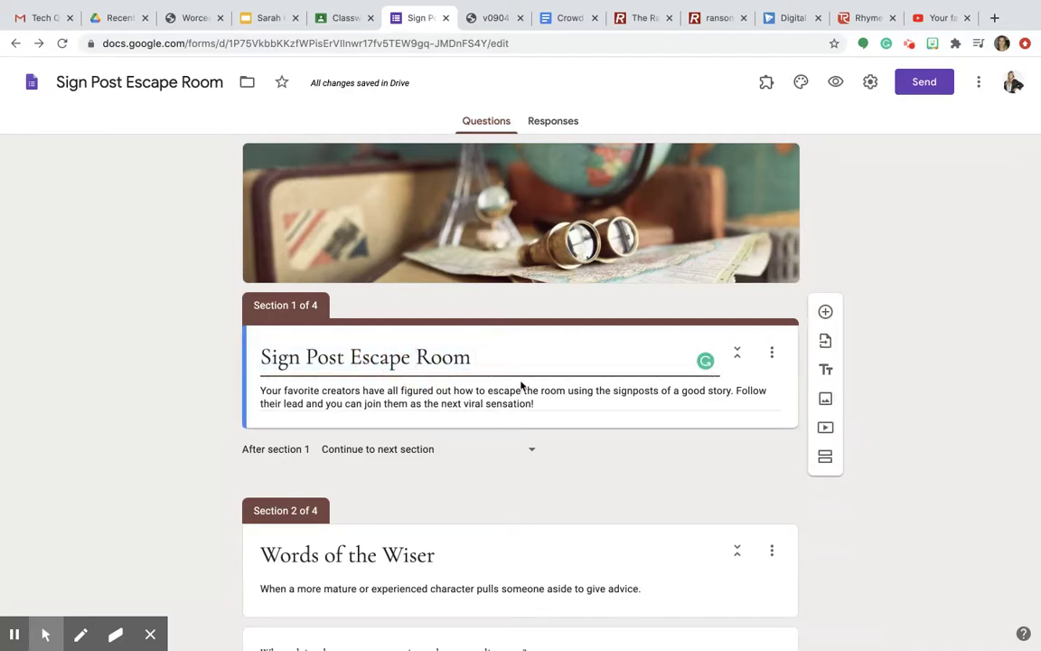
pyautogui.tripleClick(386, 404)
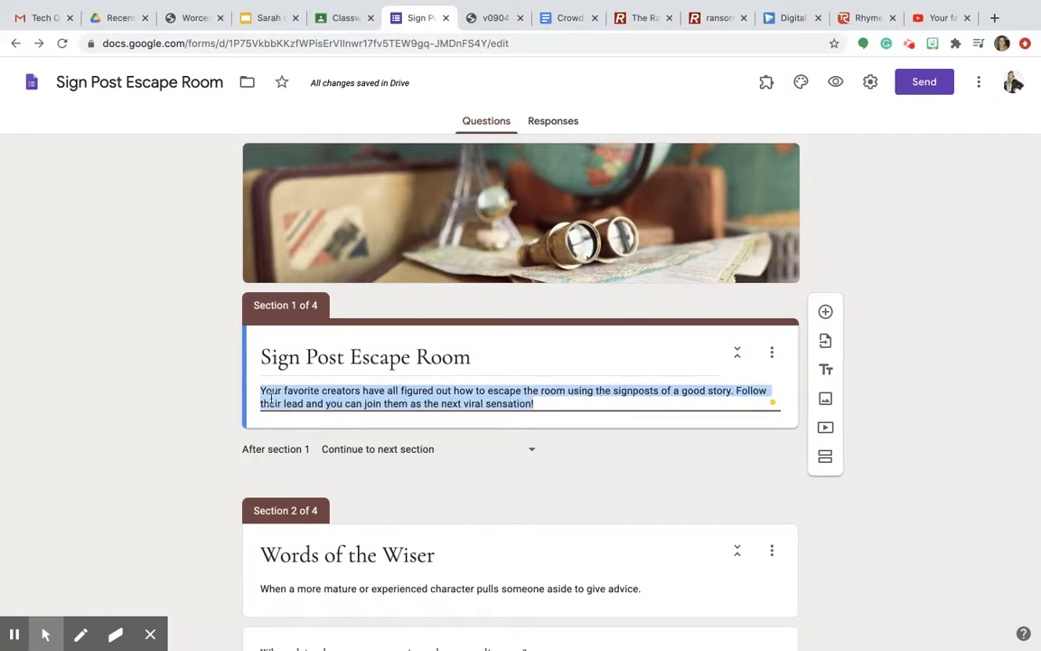
pyautogui.click(192, 404)
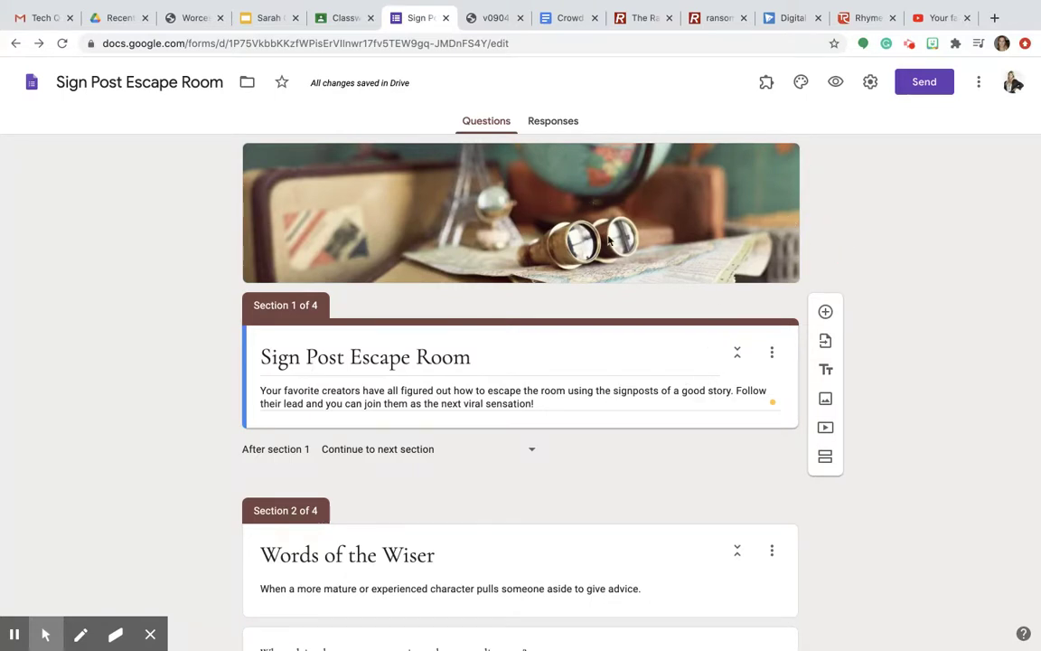
# Remove the form's header image and insert the Travel theme picture of binoculars on a map as the header.
pyautogui.click(800, 87)
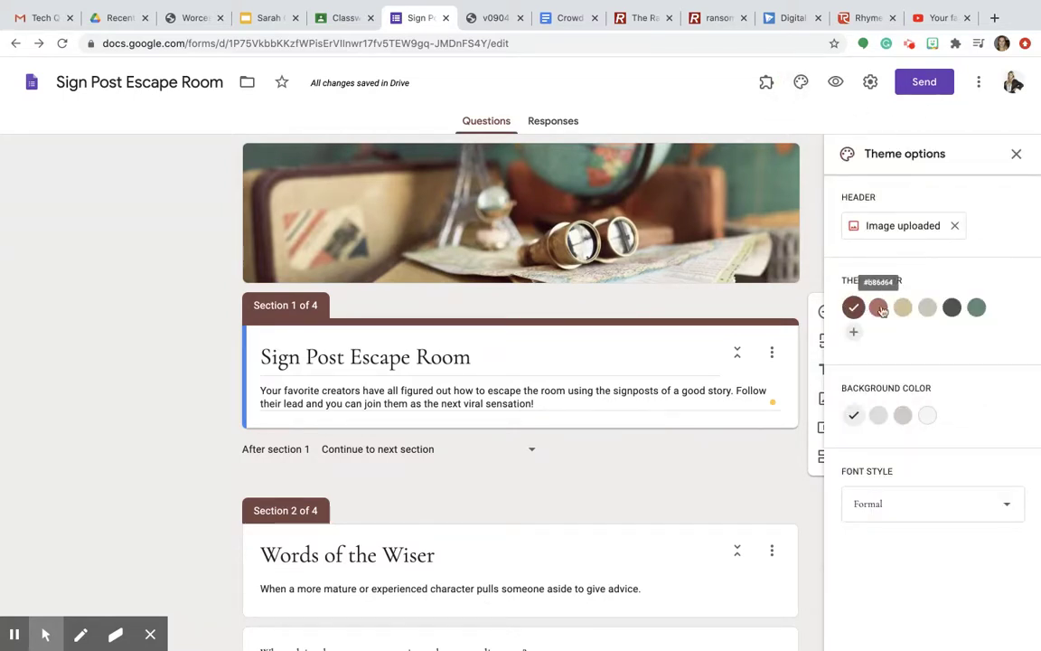
pyautogui.click(953, 227)
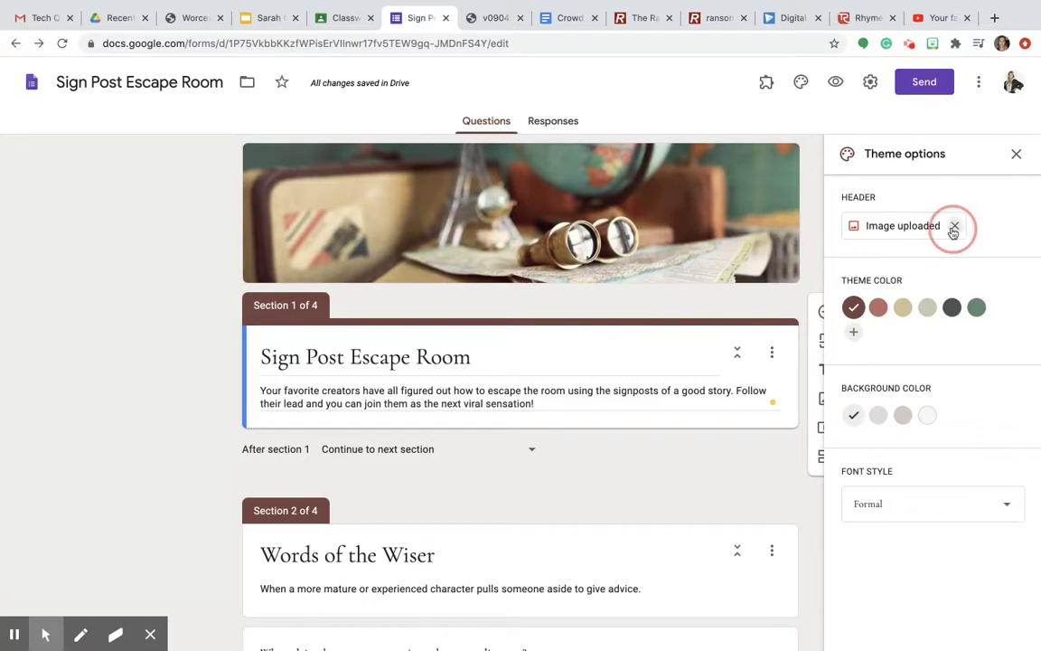
pyautogui.click(906, 226)
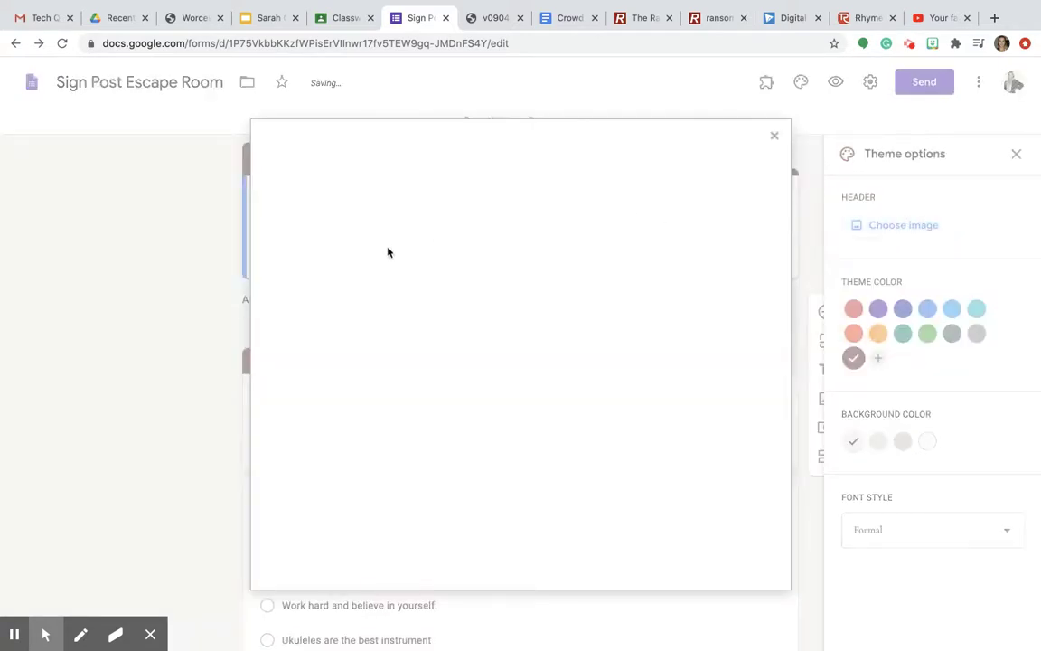
pyautogui.scroll(-15, 479, 304)
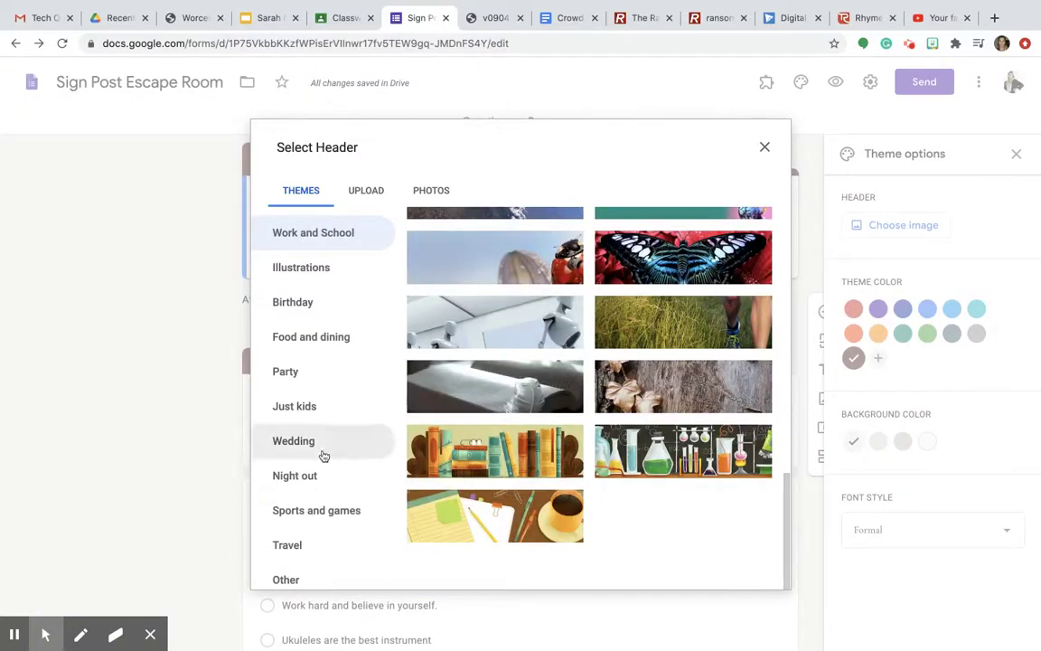
pyautogui.scroll(-5, 298, 479)
pyautogui.scroll(3, 332, 352)
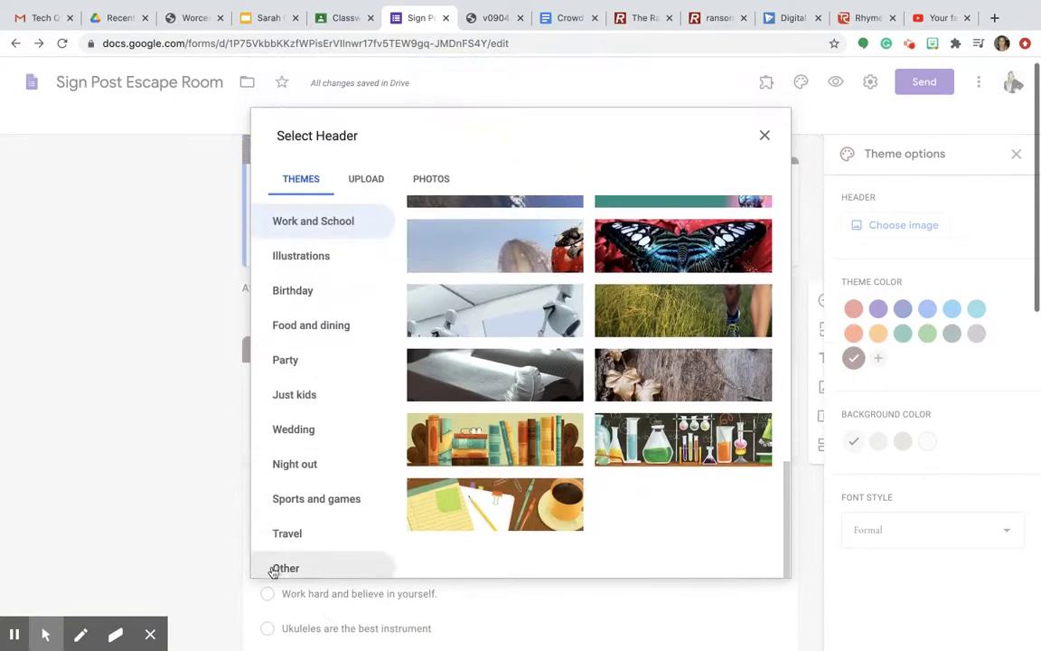
pyautogui.click(282, 533)
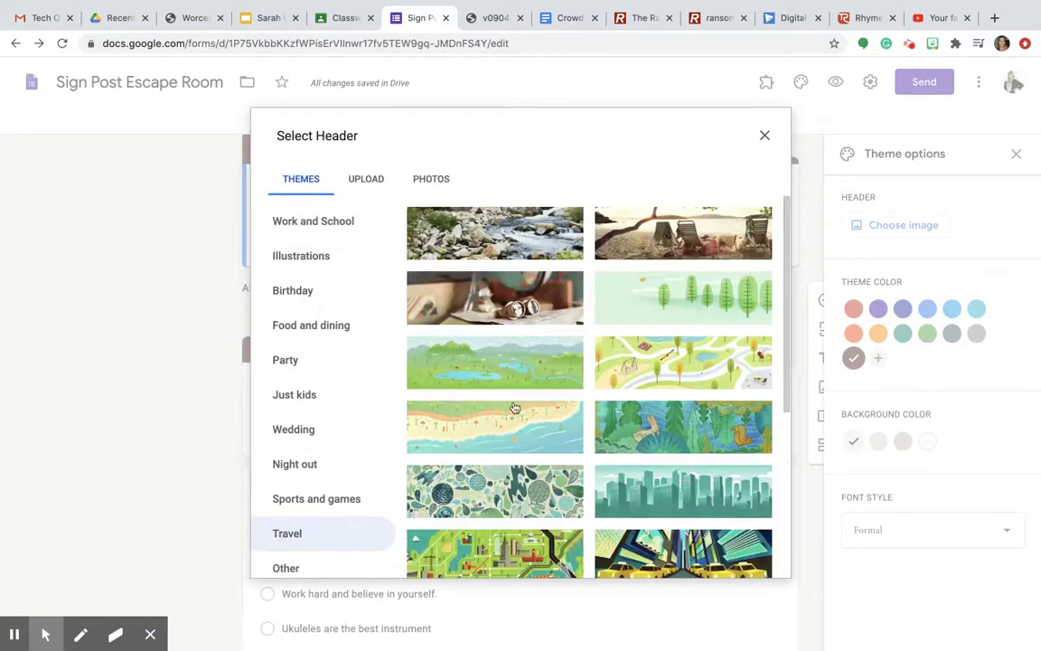
pyautogui.click(526, 312)
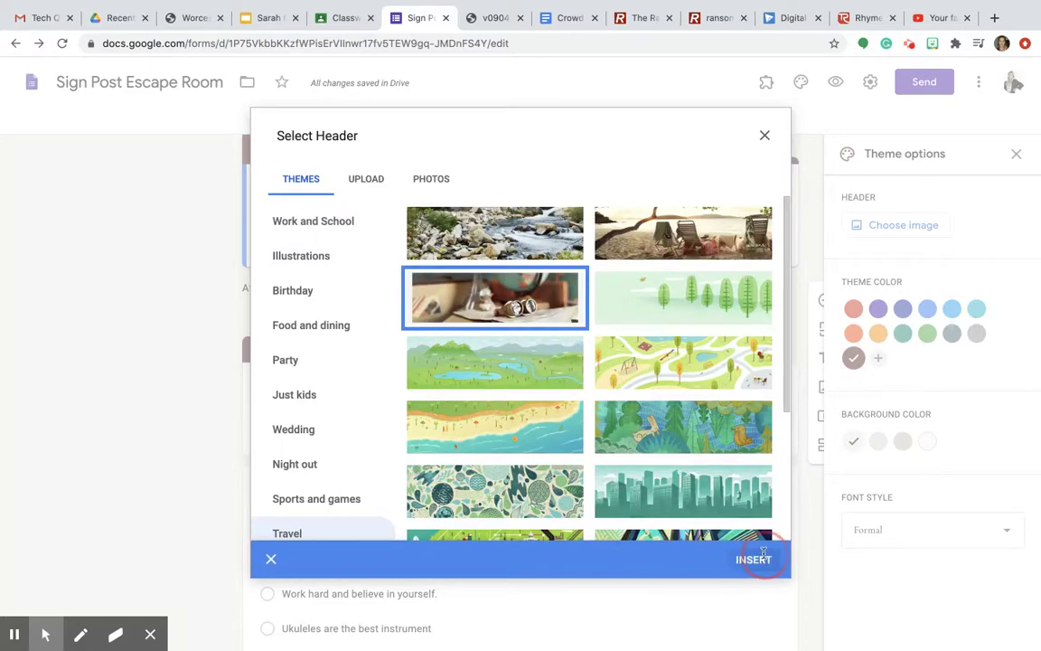
pyautogui.click(753, 559)
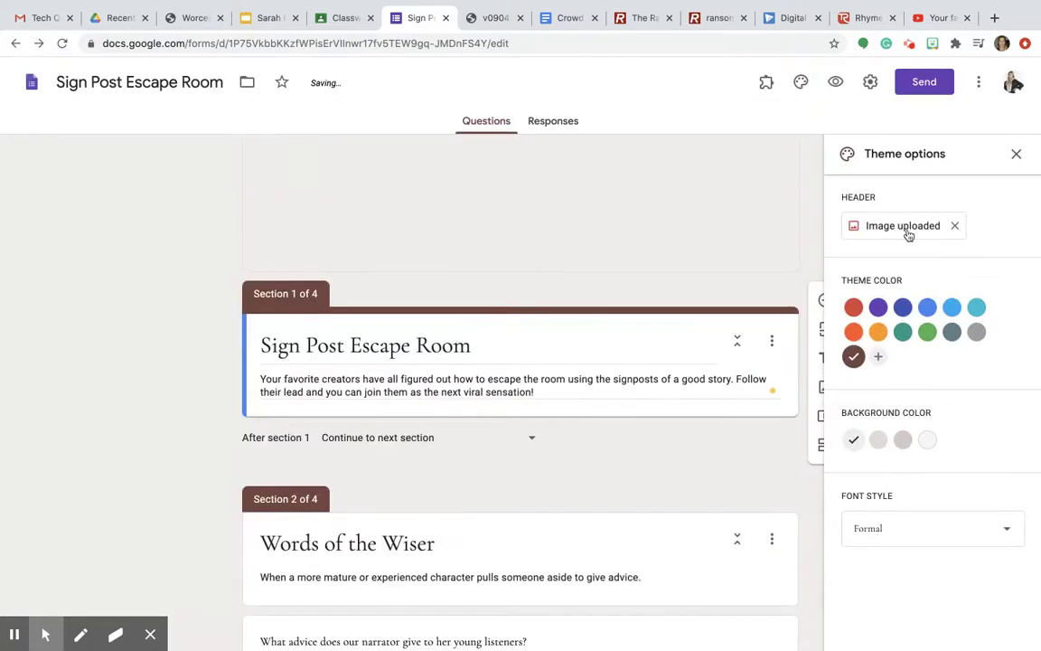
# Try the Playful font style on the form and set it back to Formal.
pyautogui.click(902, 511)
pyautogui.click(903, 552)
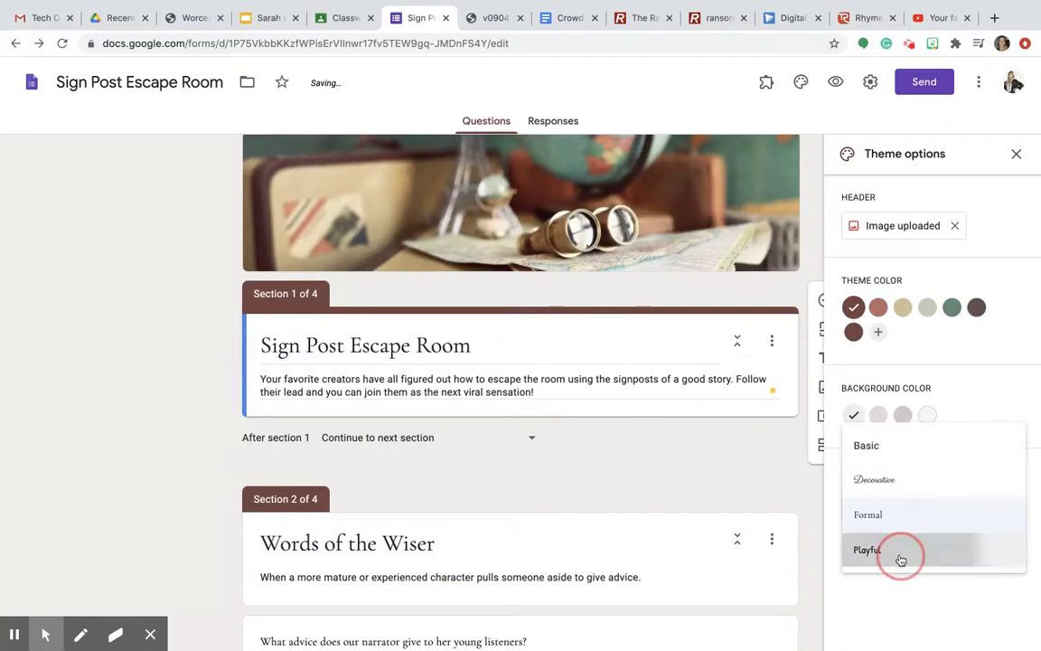
pyautogui.click(903, 504)
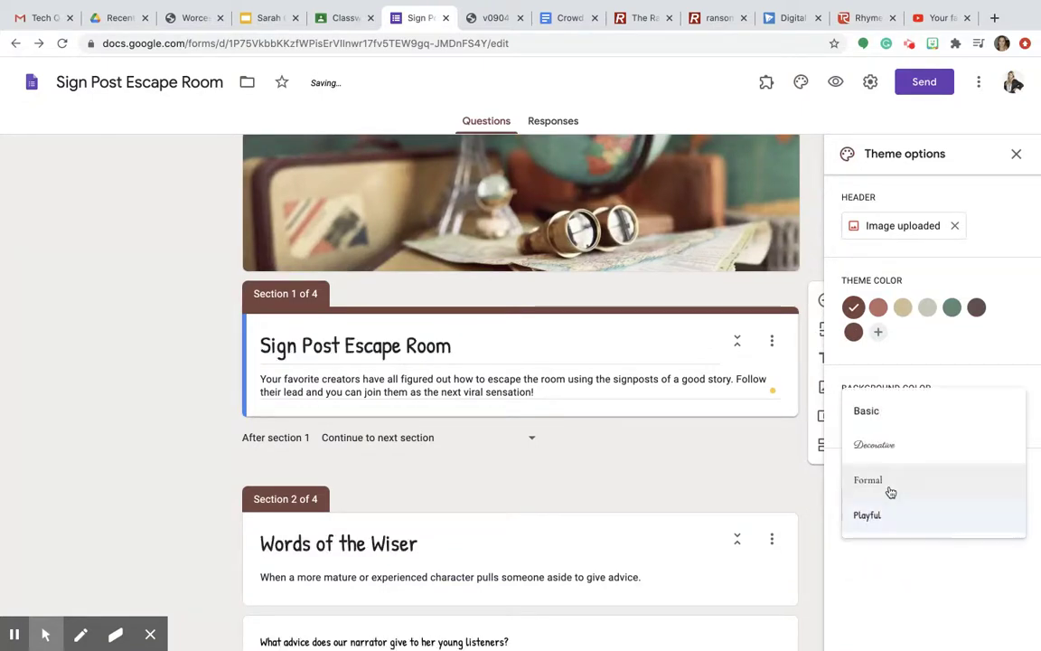
pyautogui.click(888, 485)
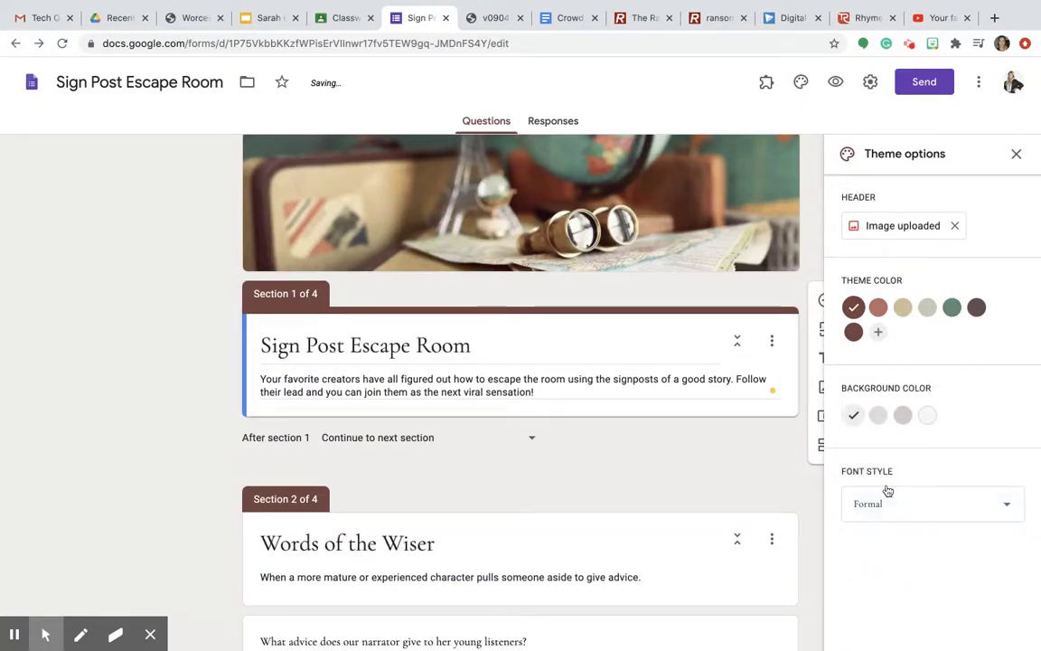
pyautogui.click(1014, 154)
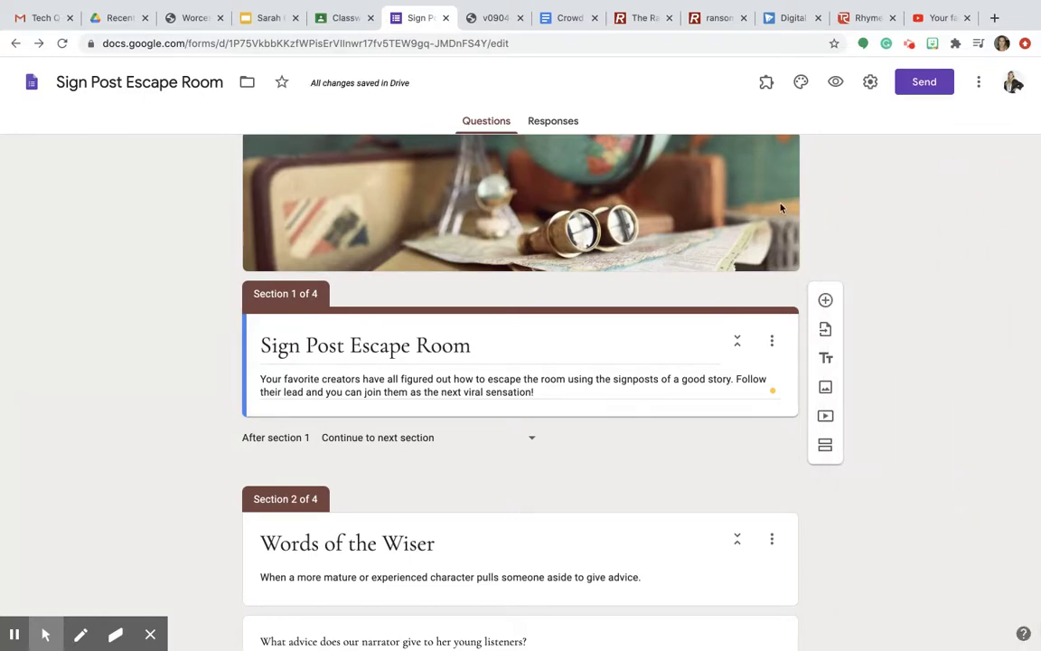
pyautogui.scroll(1, 782, 208)
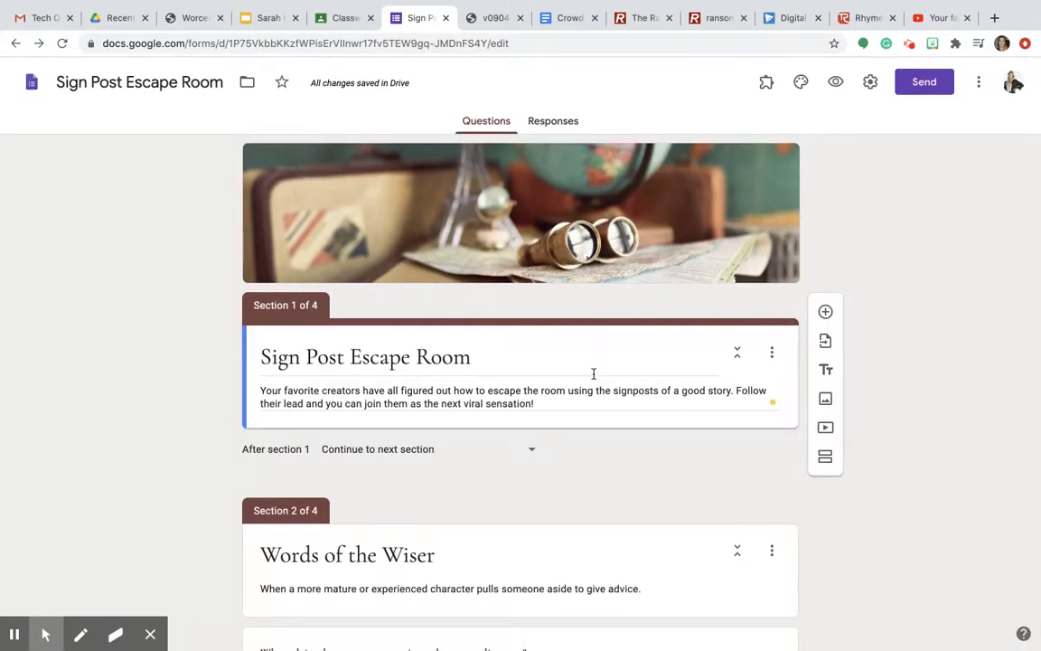
pyautogui.click(825, 428)
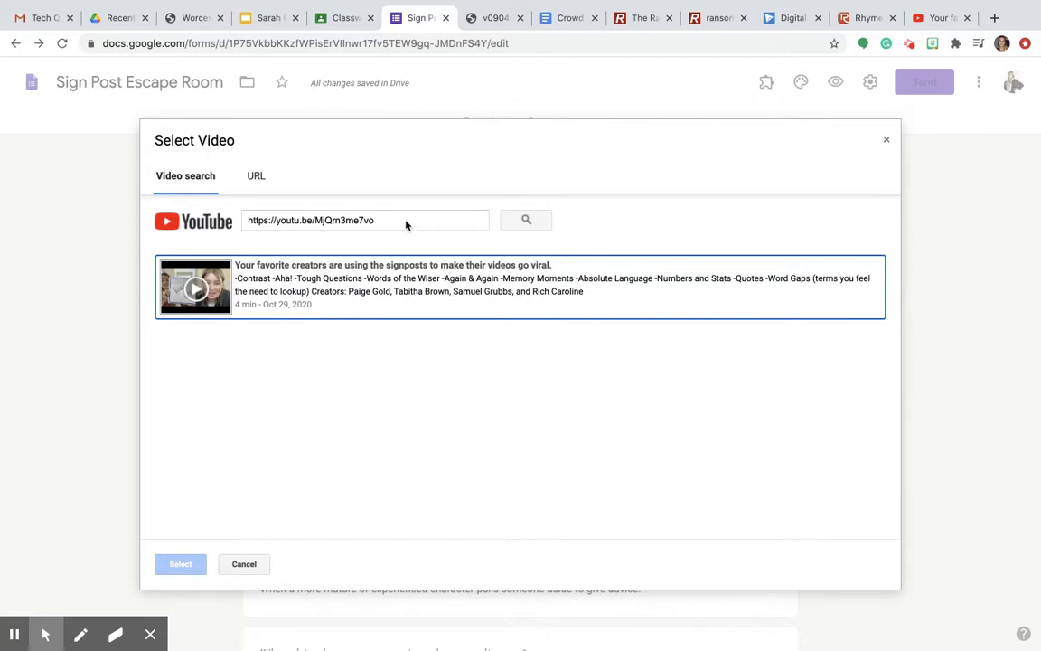
pyautogui.doubleClick(422, 293)
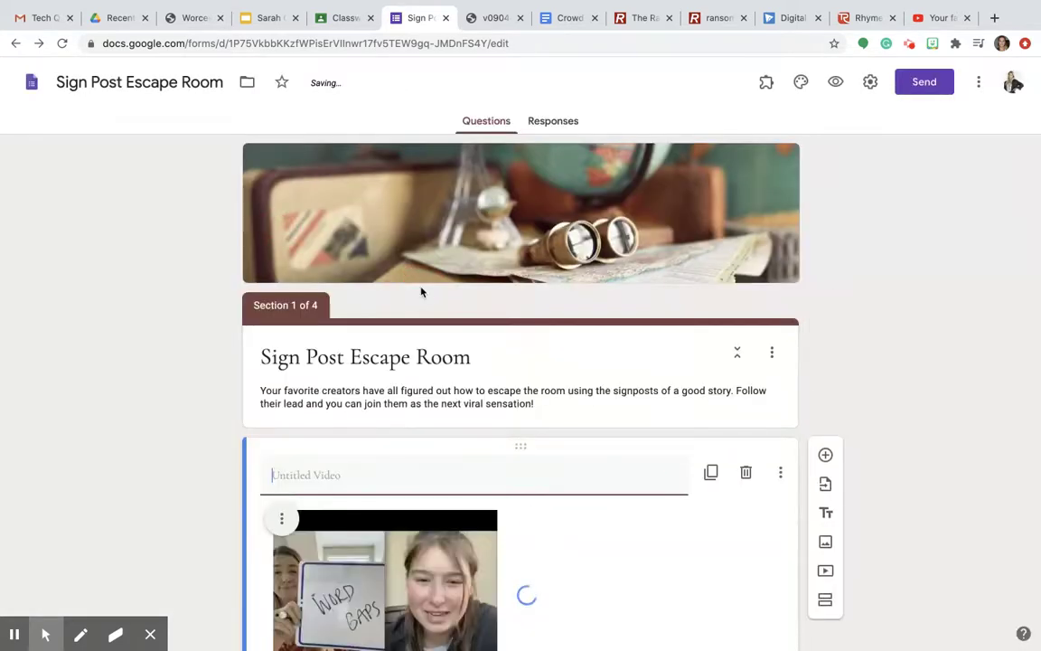
# Title the inserted video "You open your DM's and find this video, along with a ransom note.".
pyautogui.scroll(-3, 425, 424)
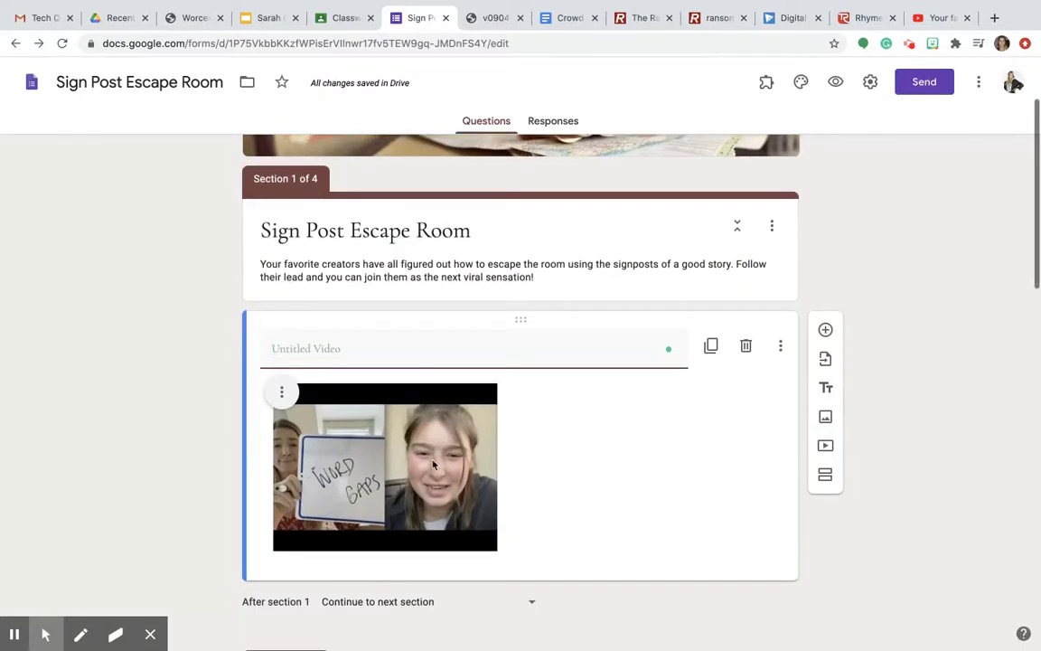
pyautogui.write('You open')
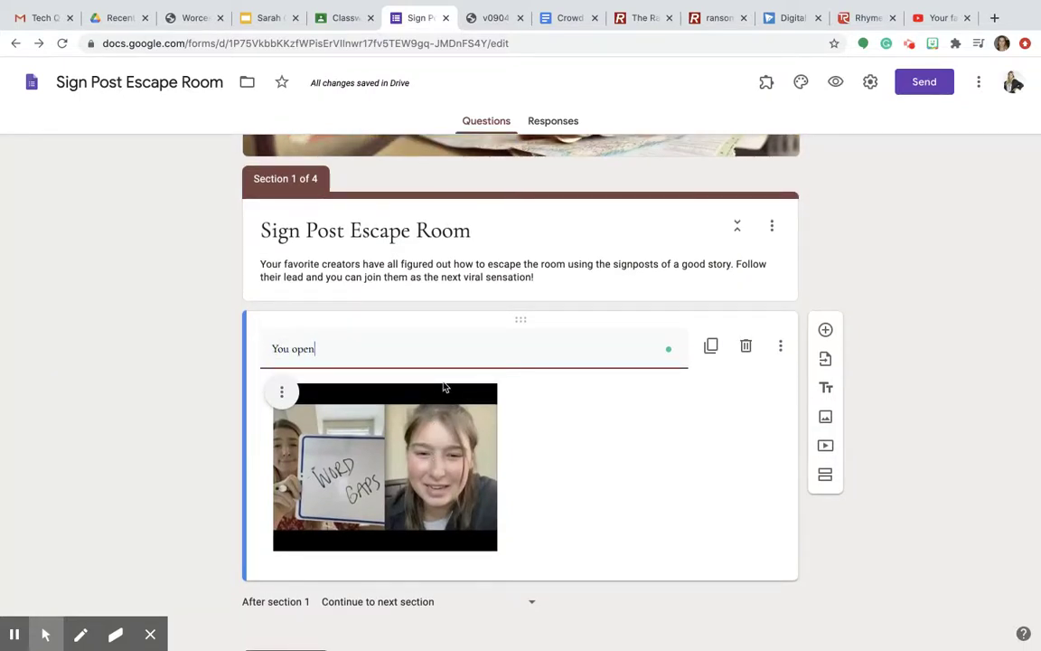
pyautogui.write(' your DM')
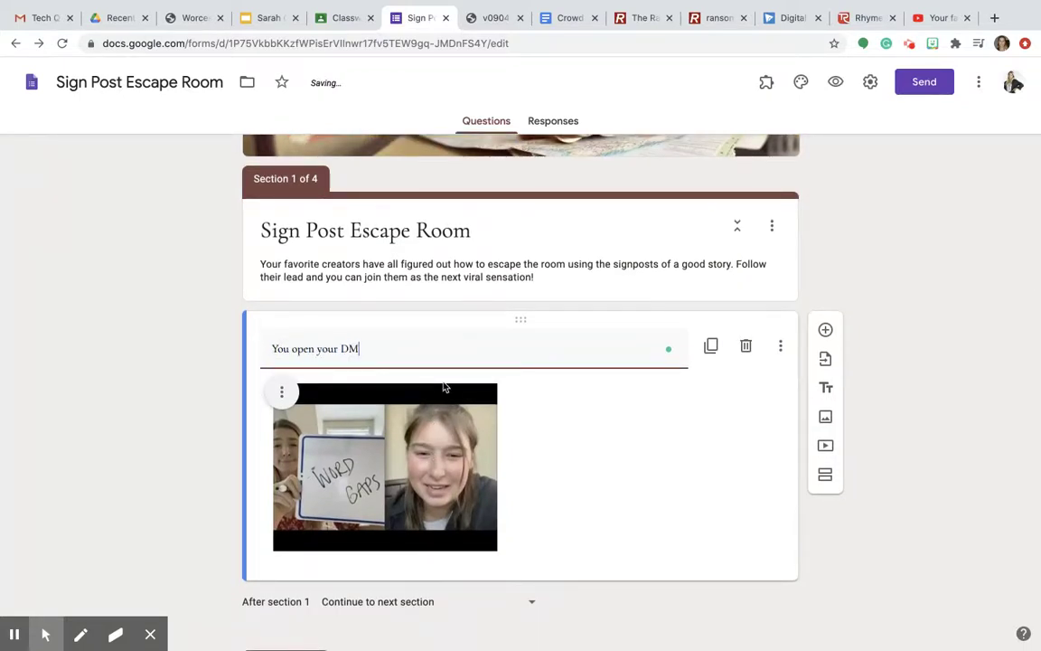
pyautogui.write("'s and find this ")
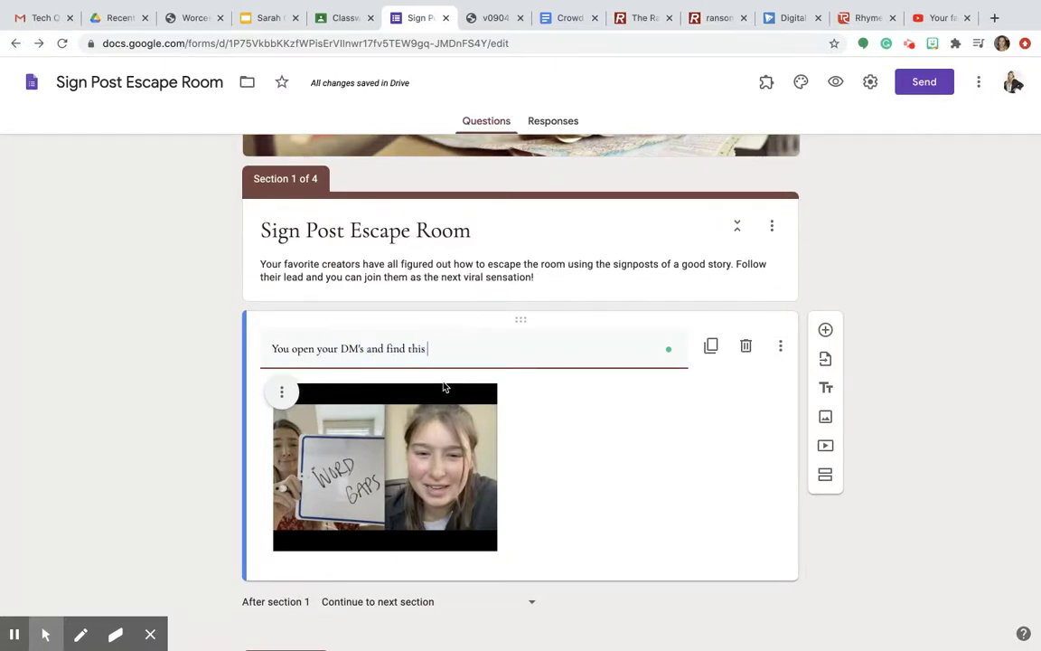
pyautogui.write('video, along with a ransom note.')
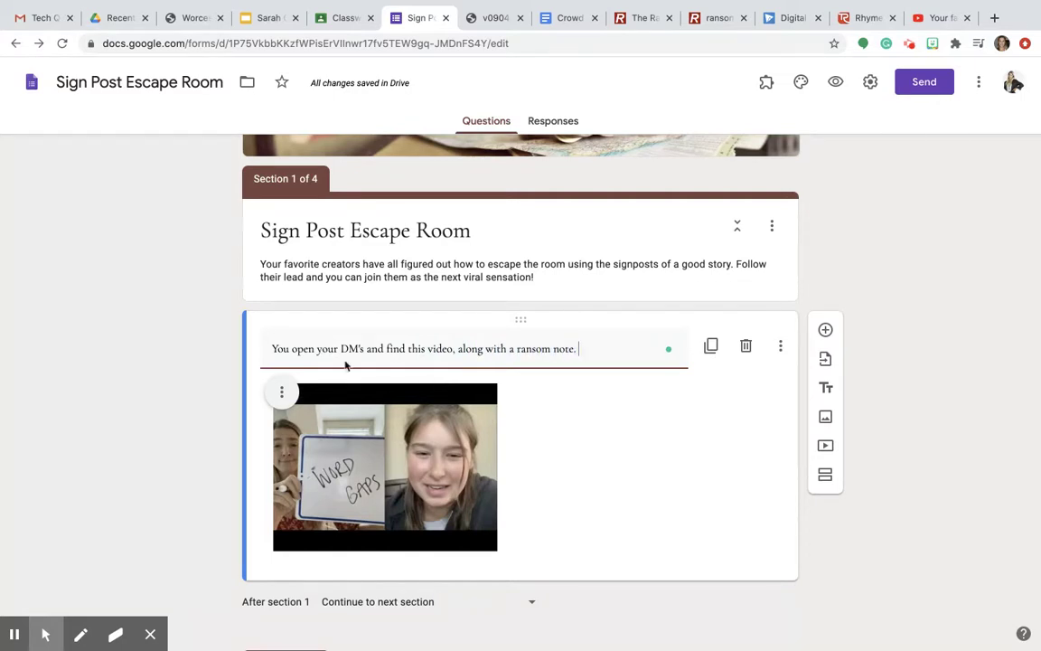
pyautogui.click(156, 400)
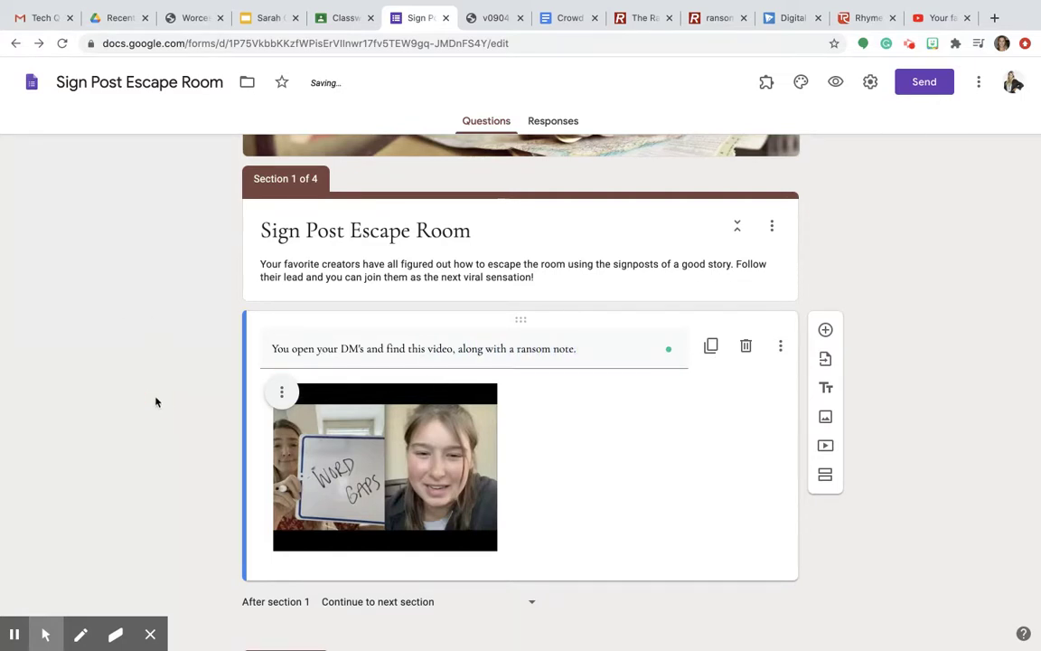
pyautogui.scroll(-1, 178, 433)
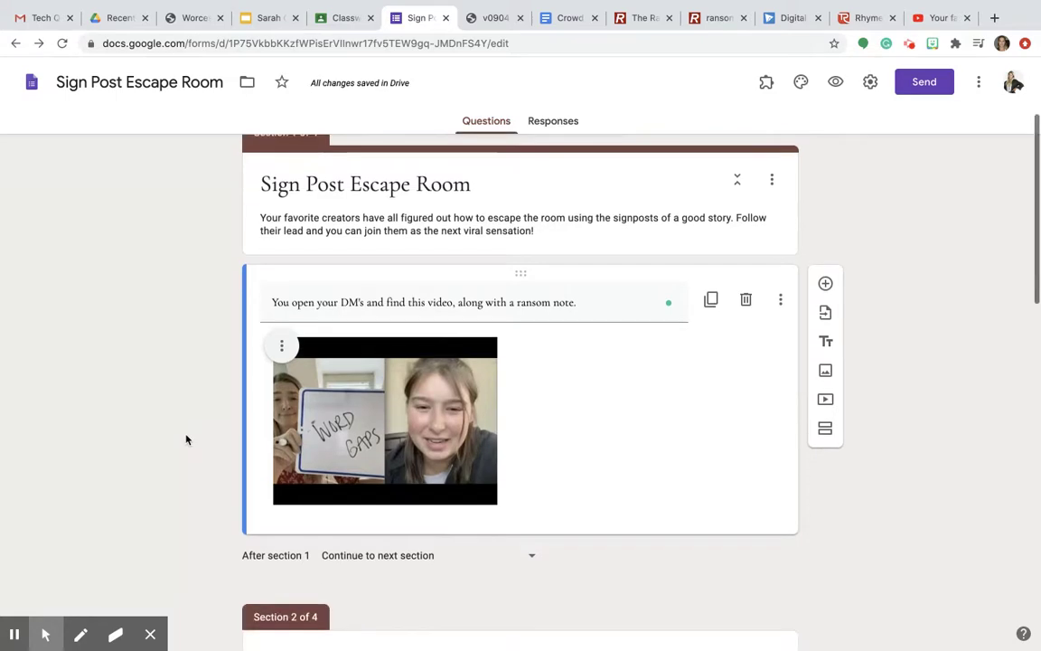
# Look through the resource list in the Crowd Sourced Escape Room Resources document and open its linked Ransomizor.com site.
pyautogui.click(556, 22)
pyautogui.scroll(-10, 259, 379)
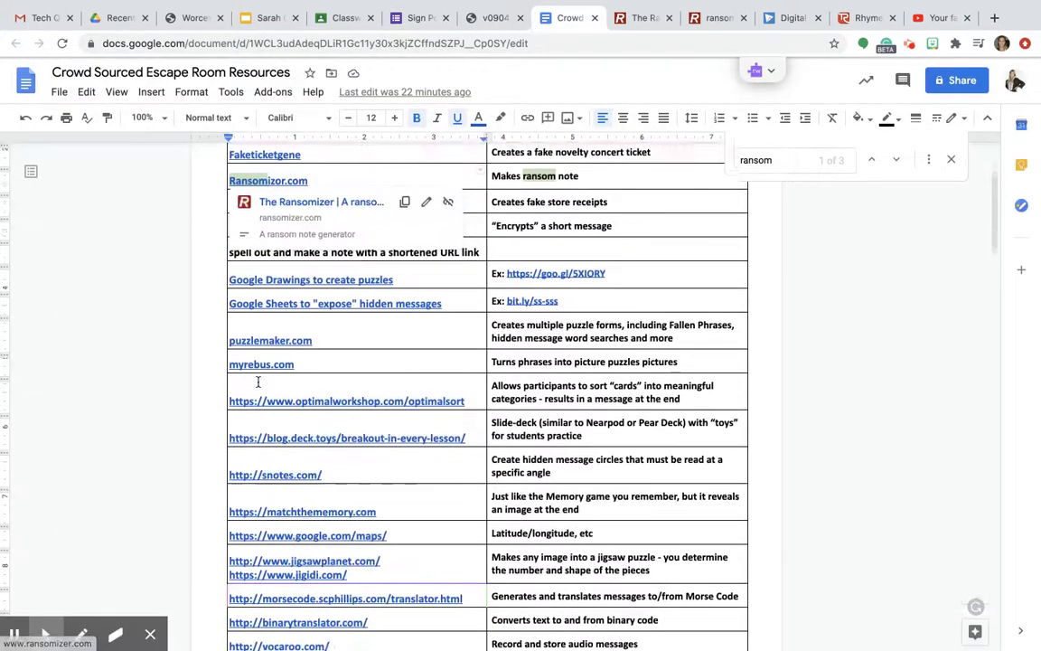
pyautogui.scroll(-13, 259, 379)
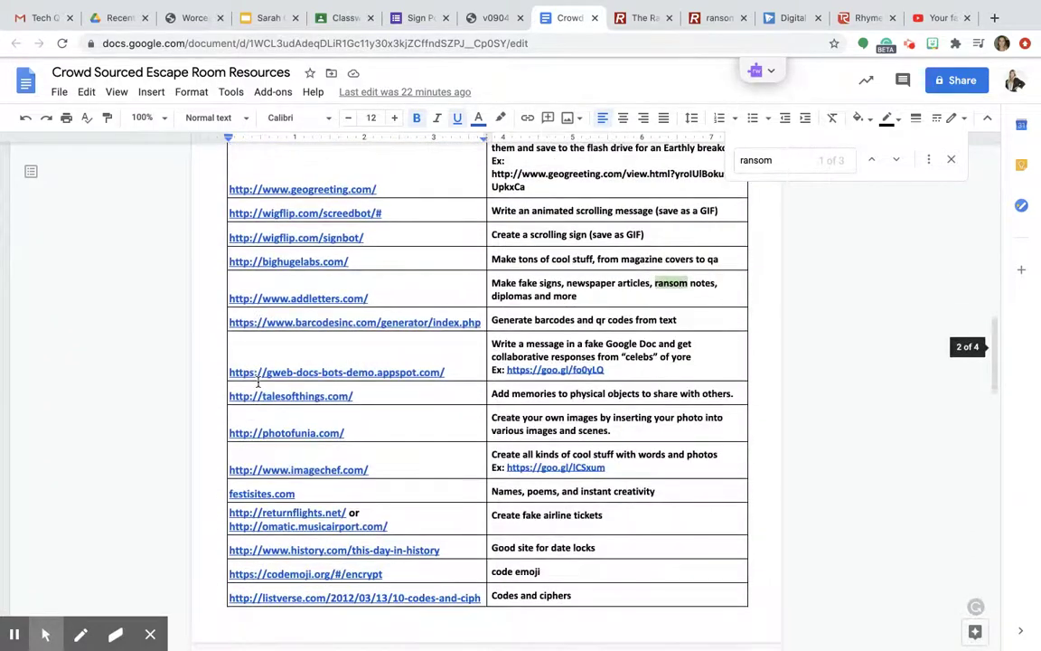
pyautogui.scroll(20, 259, 383)
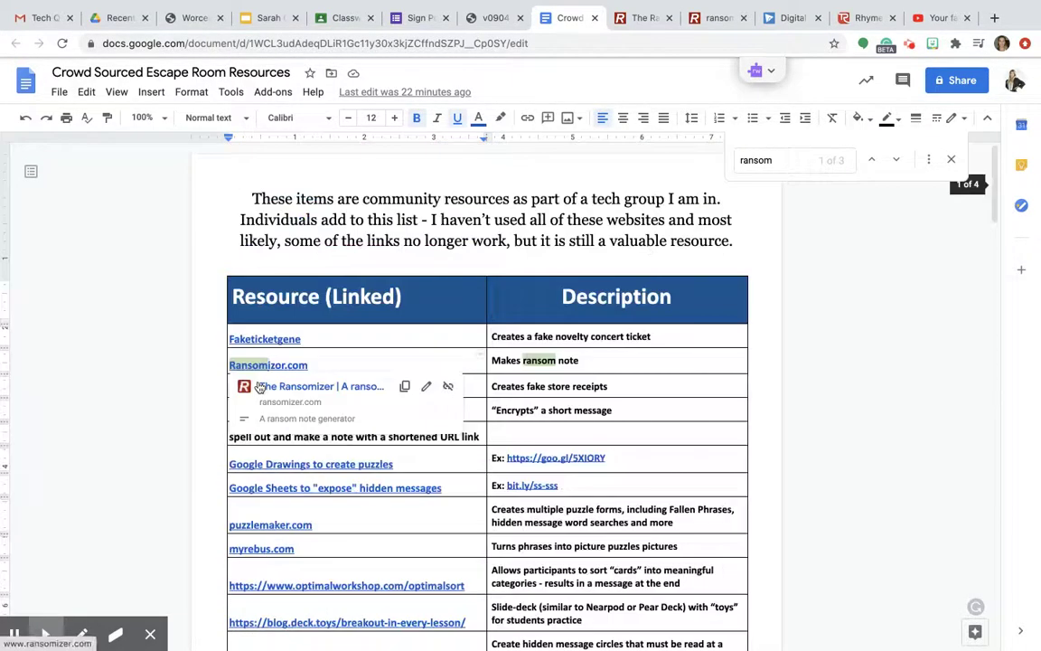
pyautogui.click(953, 161)
pyautogui.click(843, 306)
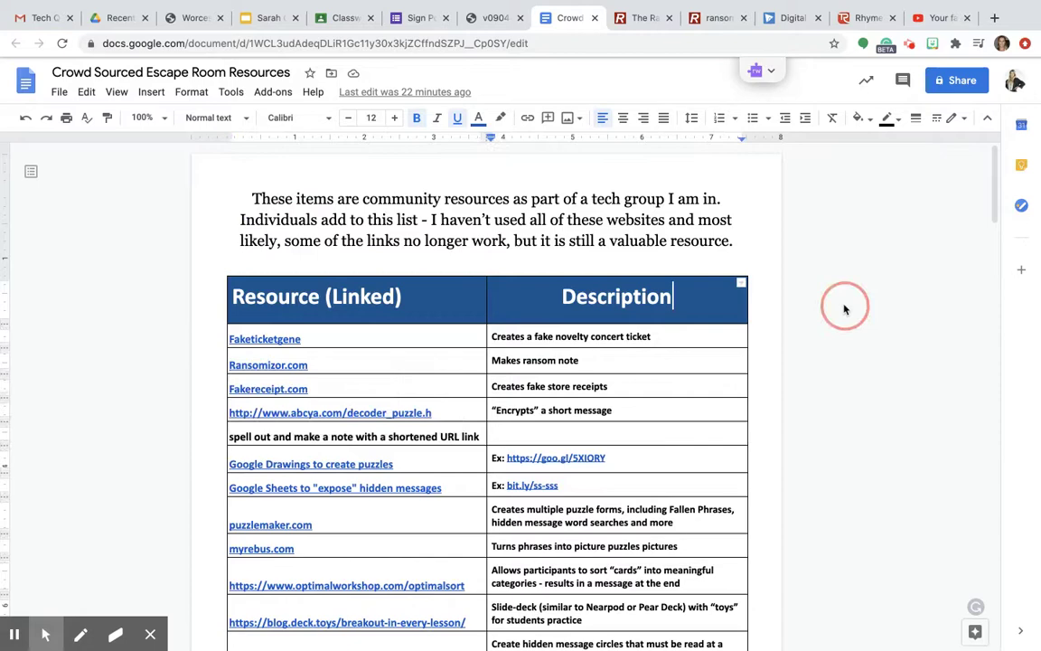
pyautogui.click(250, 361)
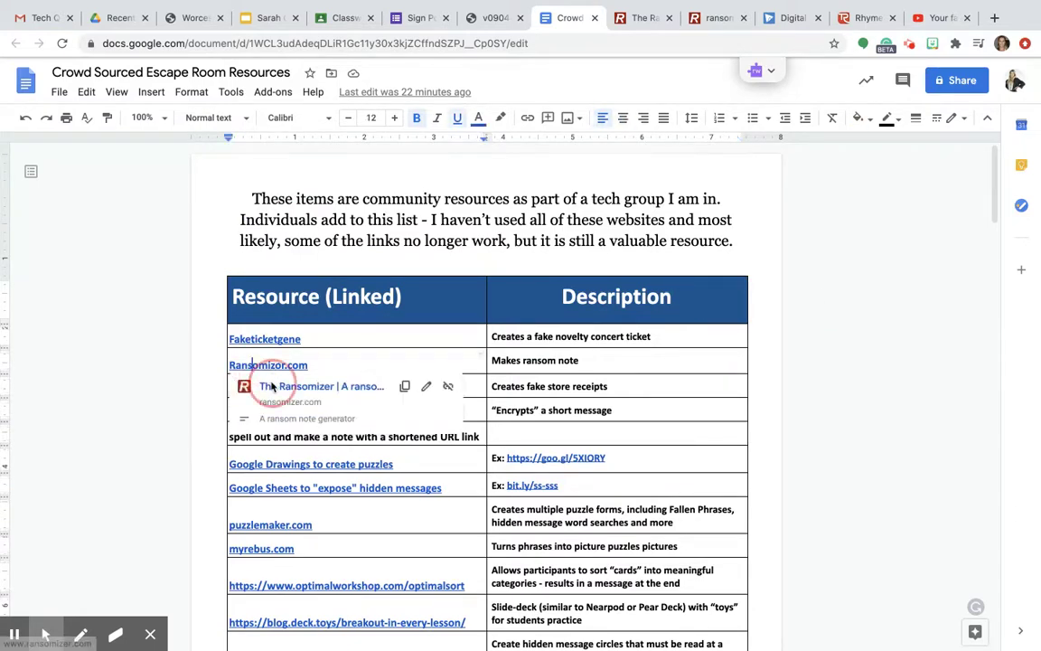
pyautogui.click(298, 386)
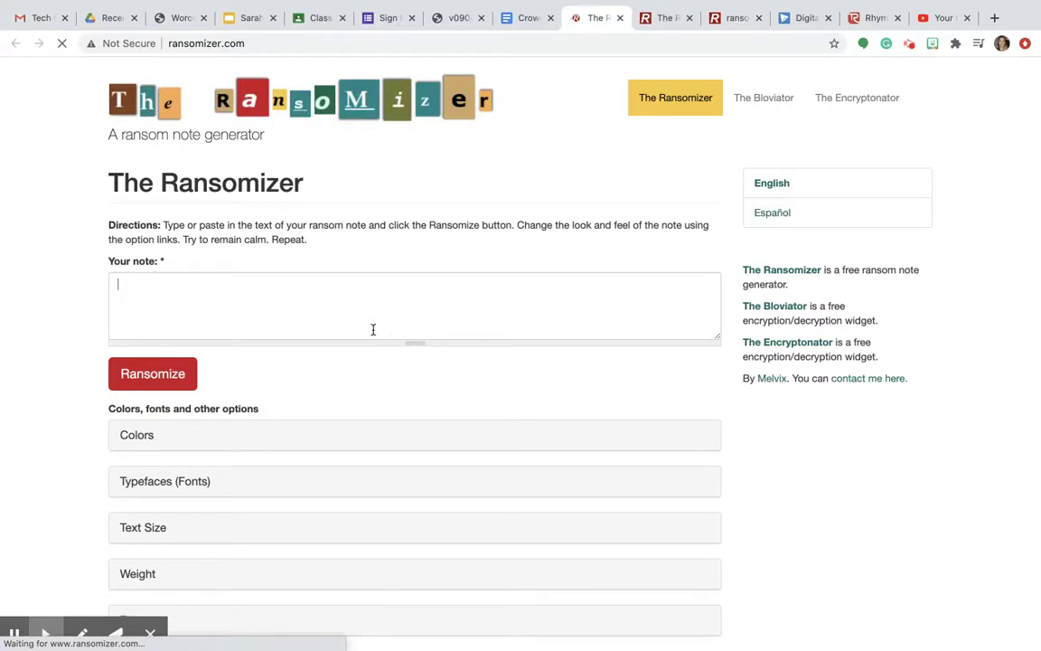
# Generate a ransom note reading "Only the best creators will escape. To open the doors let your story take shape.".
pyautogui.click(372, 337)
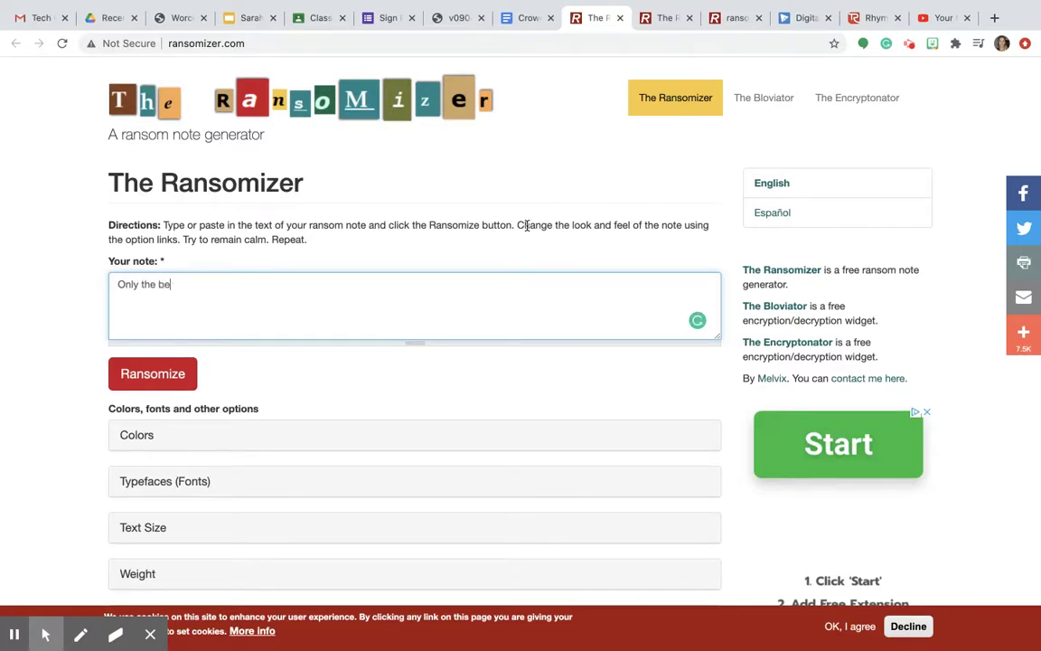
pyautogui.write('Only the best creators will escape')
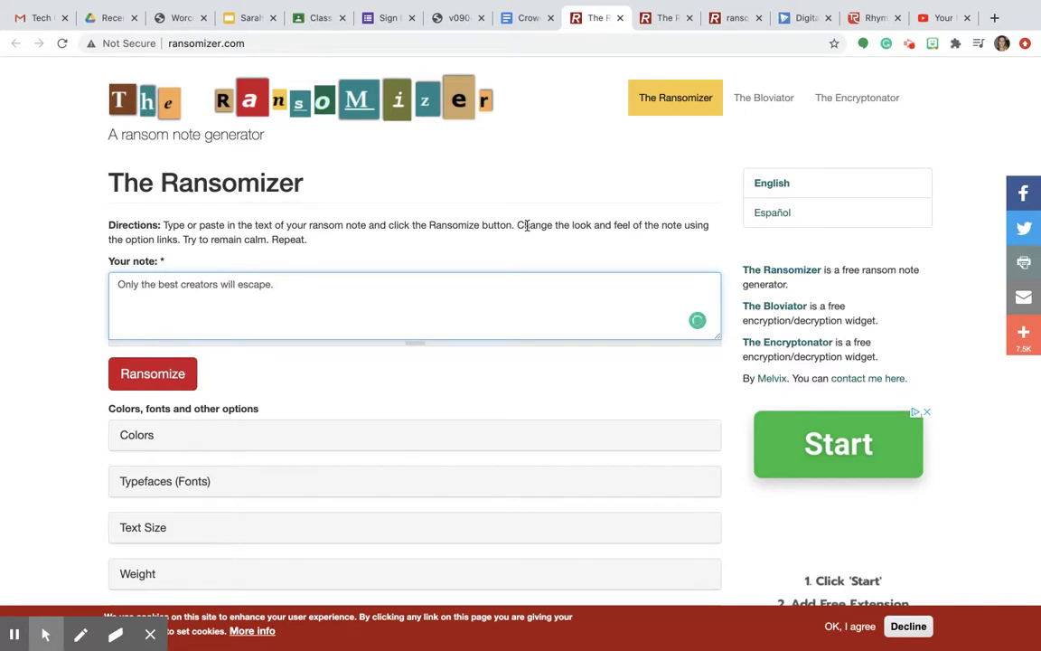
pyautogui.write('. To open the doors let your story')
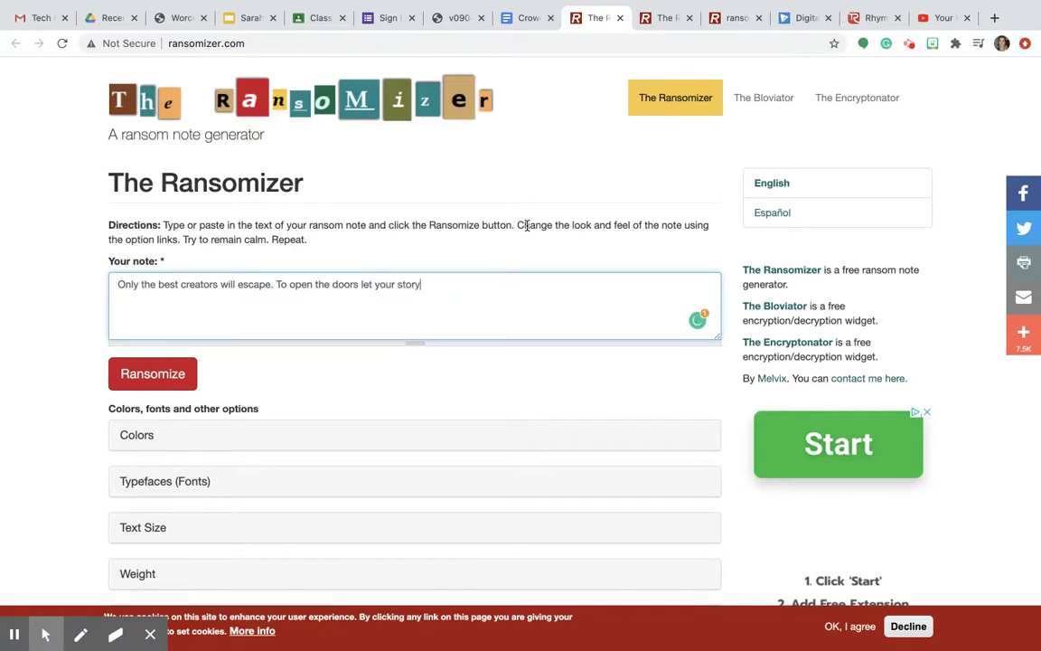
pyautogui.write(' take shape.')
pyautogui.click(164, 373)
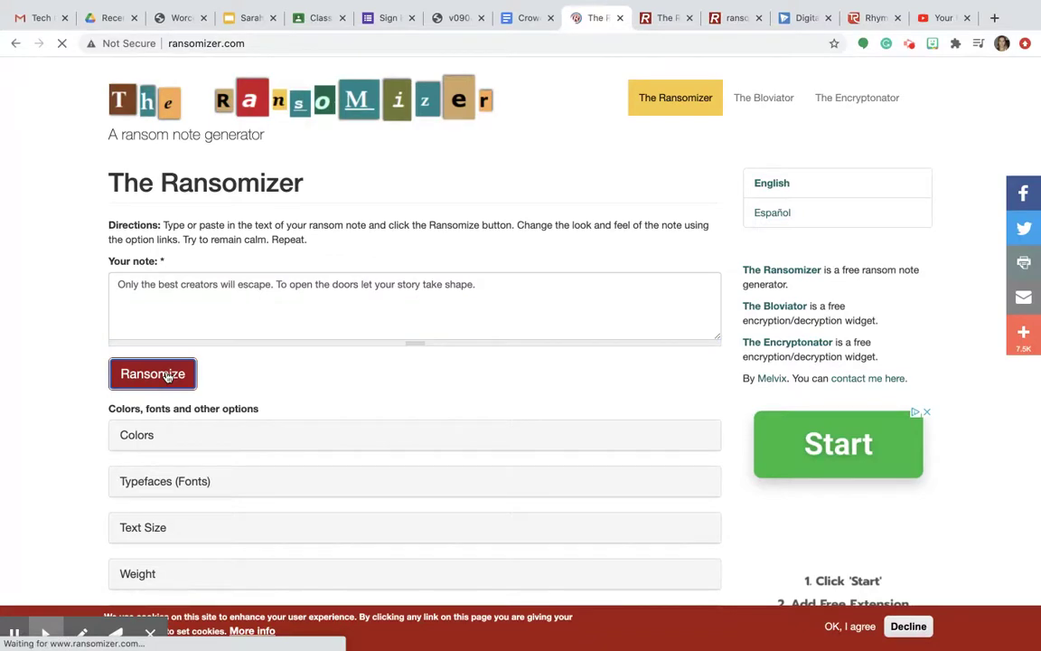
# Return to the Sign Post Escape Room form and upload the ransomizer JPG from the BMS folder as an image below the section 1 video.
pyautogui.scroll(-8, 165, 484)
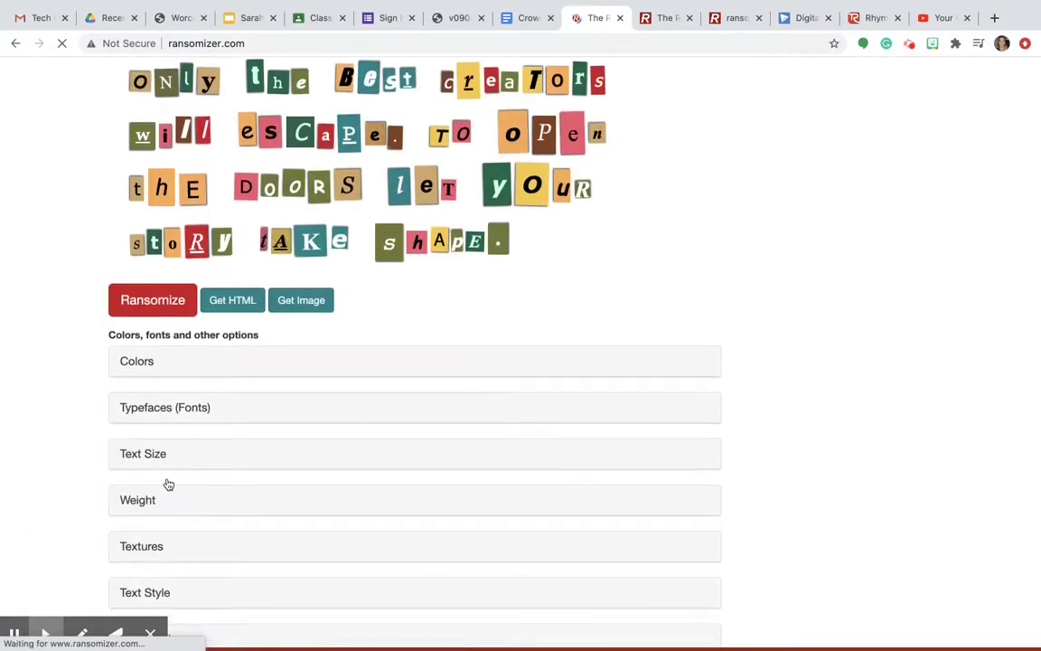
pyautogui.scroll(5, 165, 484)
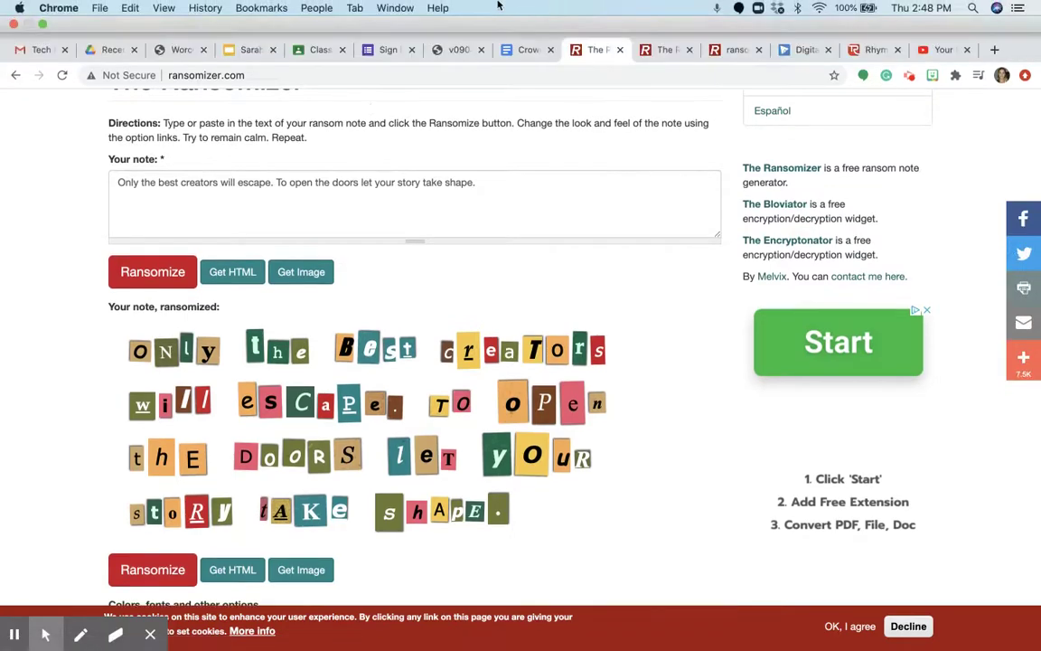
pyautogui.click(380, 49)
pyautogui.click(907, 377)
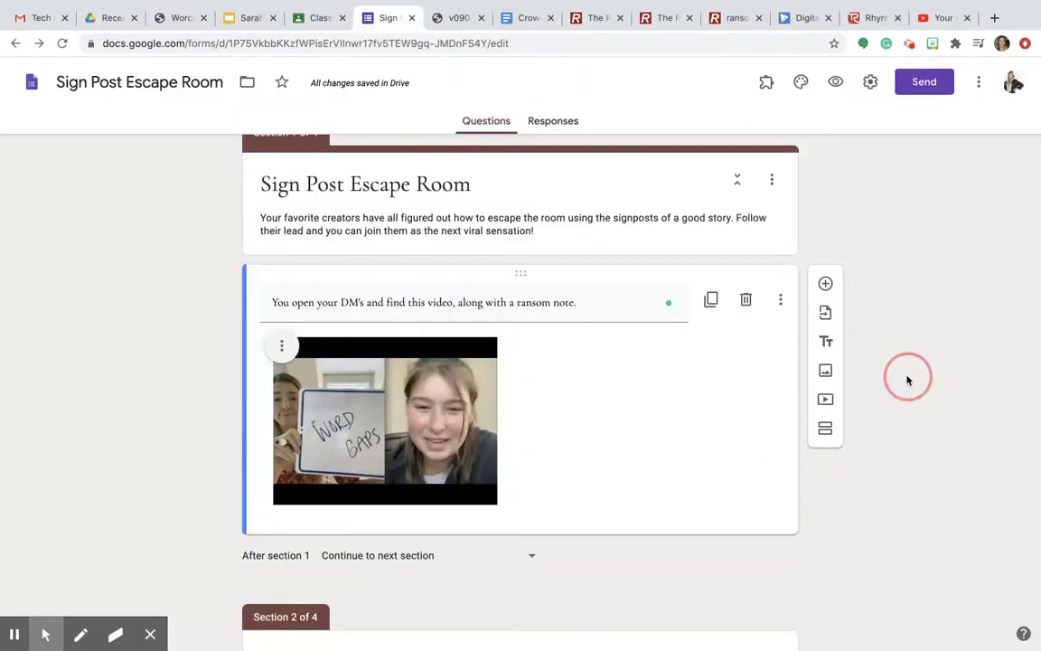
pyautogui.click(825, 371)
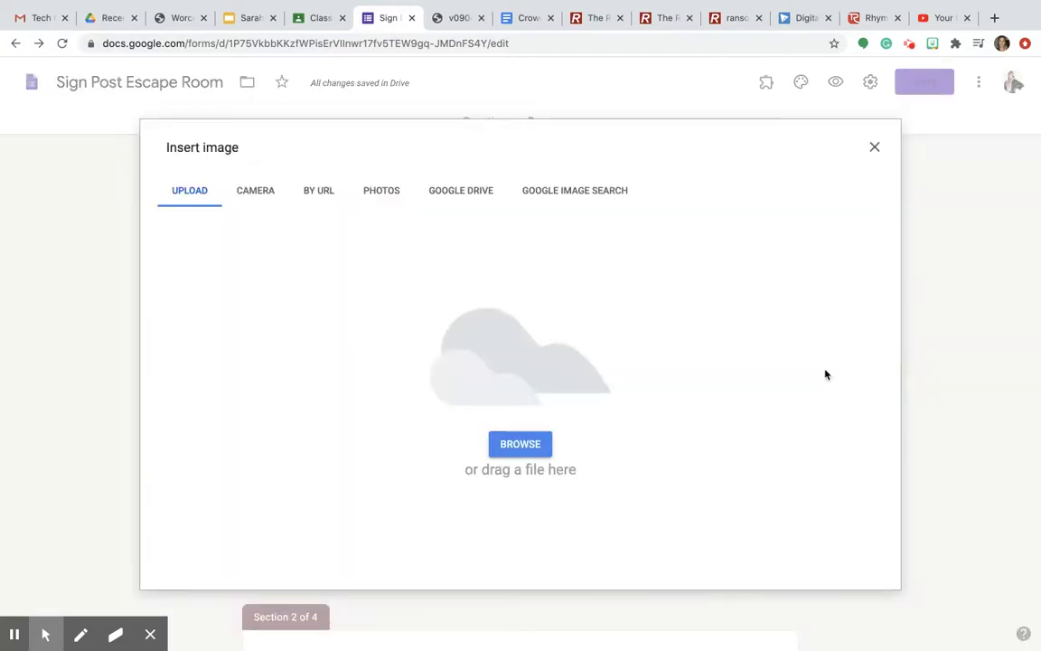
pyautogui.click(531, 444)
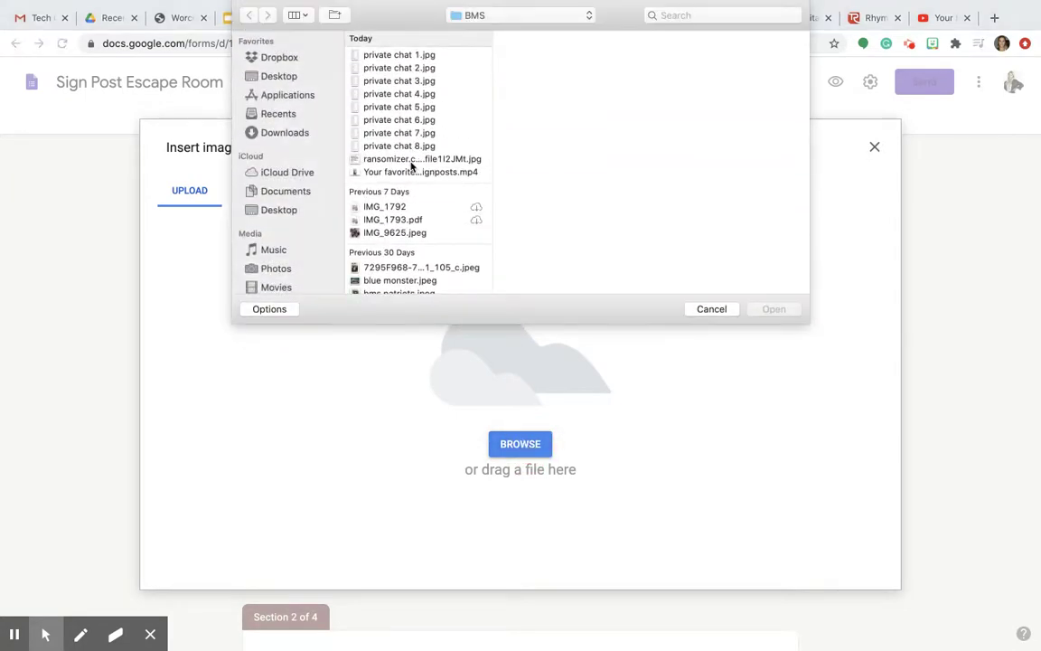
pyautogui.click(373, 158)
pyautogui.click(774, 309)
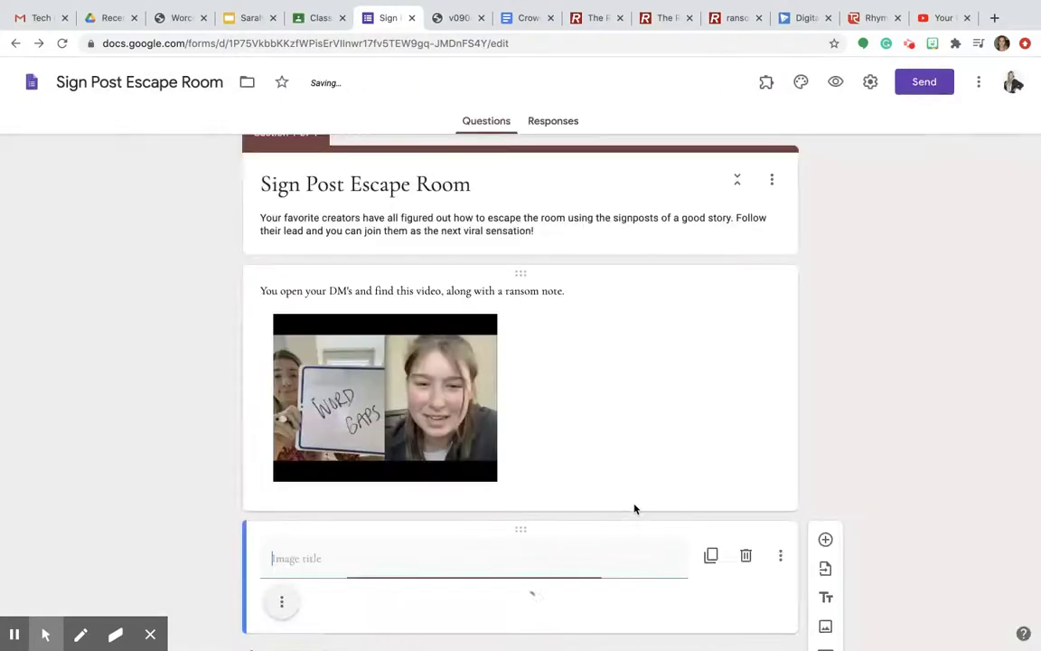
# Title the ransom note image "Things are getting spooky...👻".
pyautogui.scroll(-2, 642, 495)
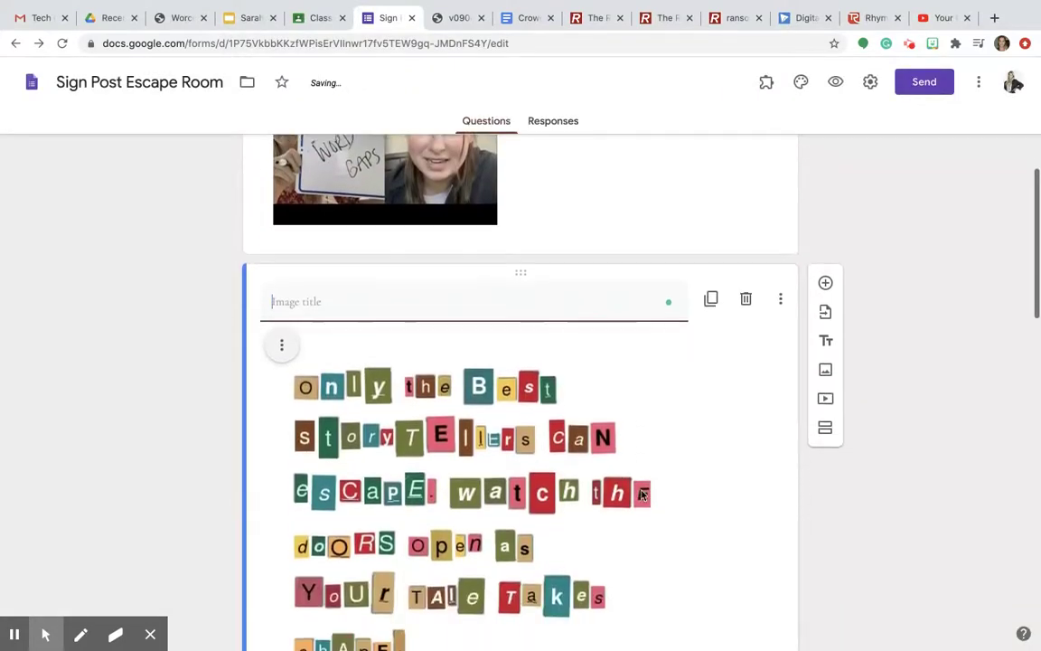
pyautogui.write('Things are gettin')
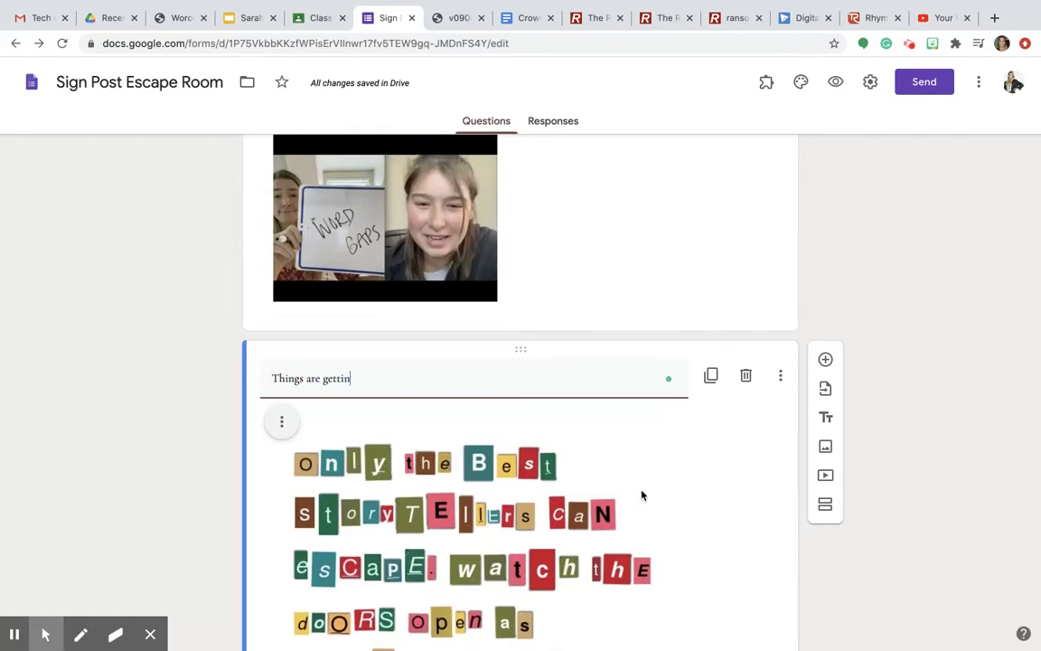
pyautogui.write('g spooky...')
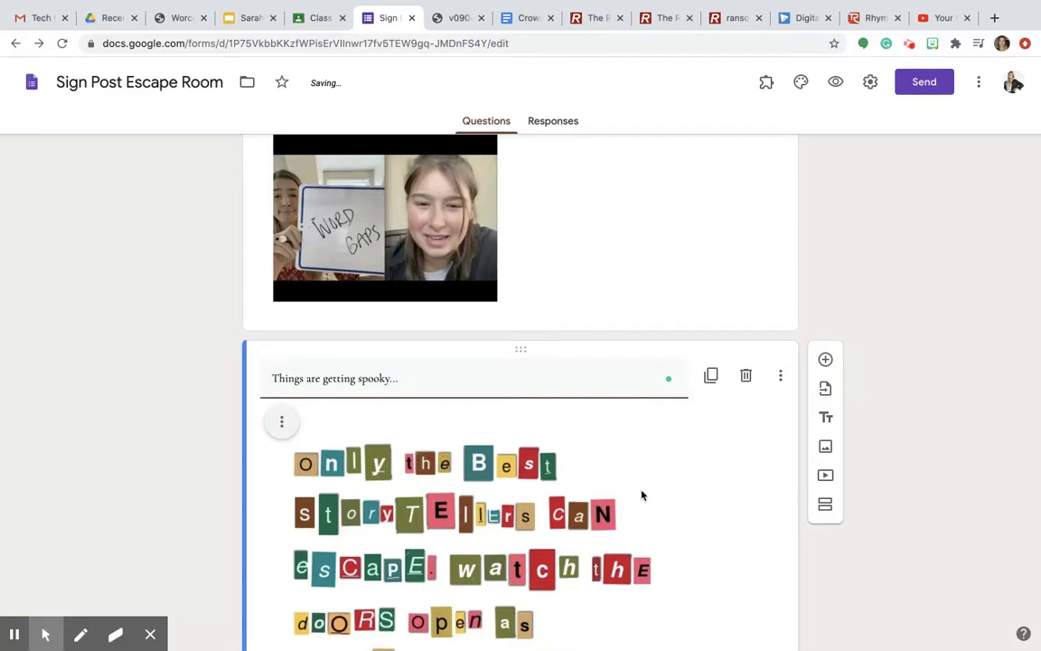
pyautogui.write('👻')
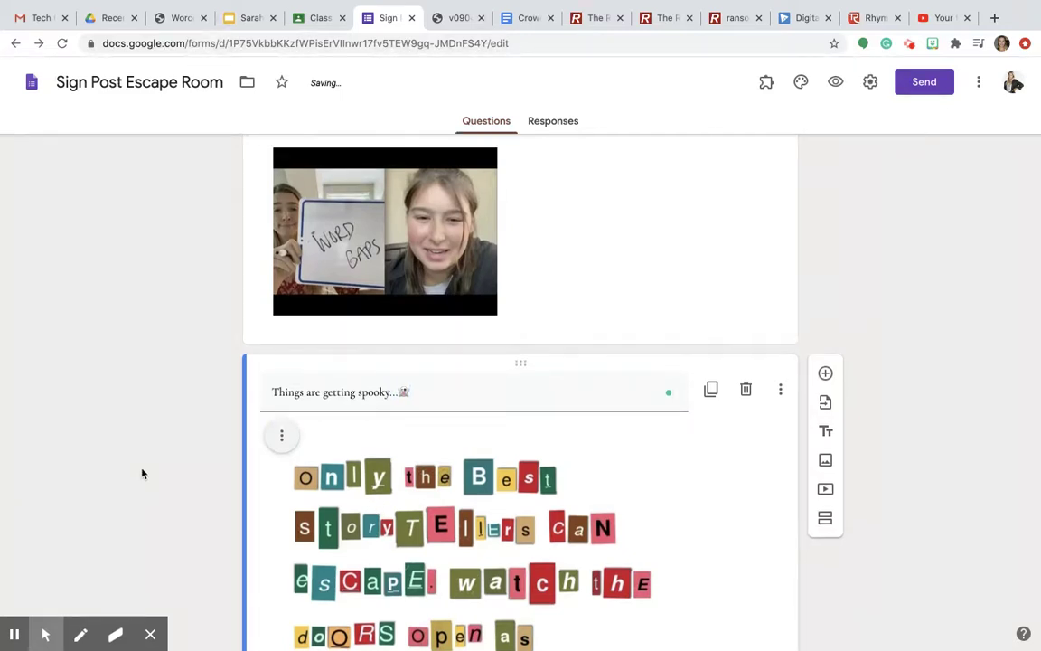
# Review section 1 and the title, description and advice question of the "Words of the Wiser" section.
pyautogui.scroll(3, 142, 474)
pyautogui.scroll(-4, 142, 473)
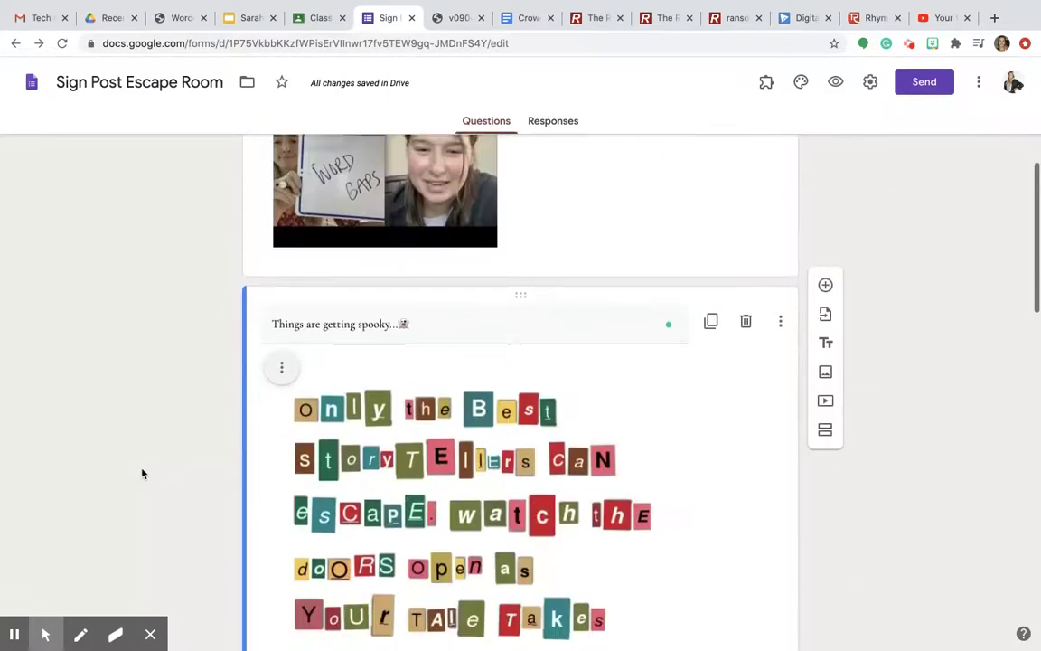
pyautogui.scroll(-5, 142, 474)
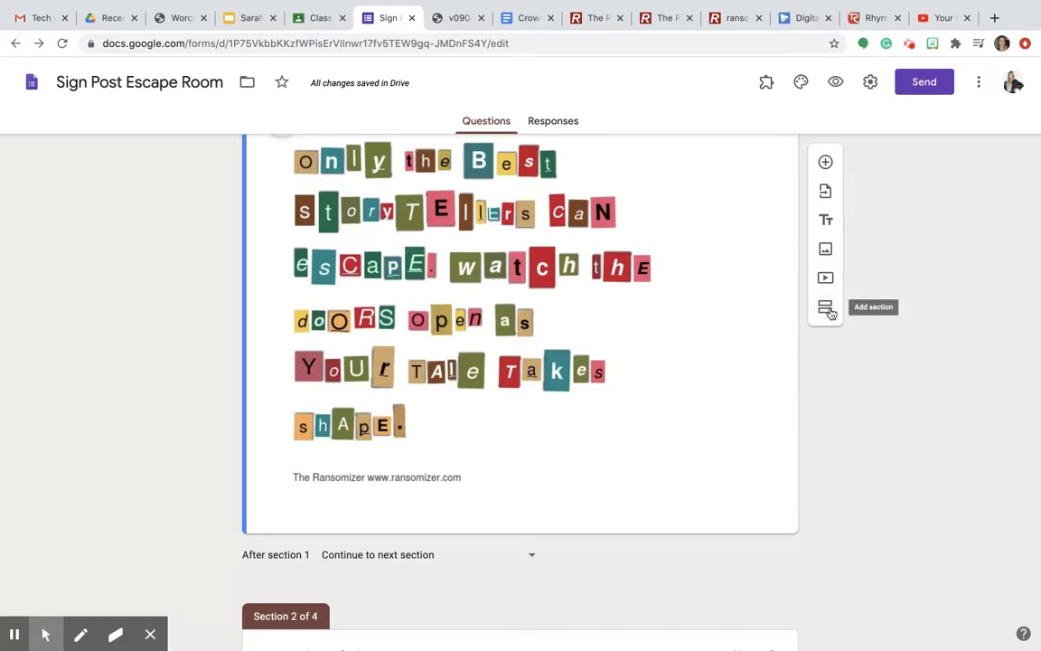
pyautogui.scroll(-4, 794, 460)
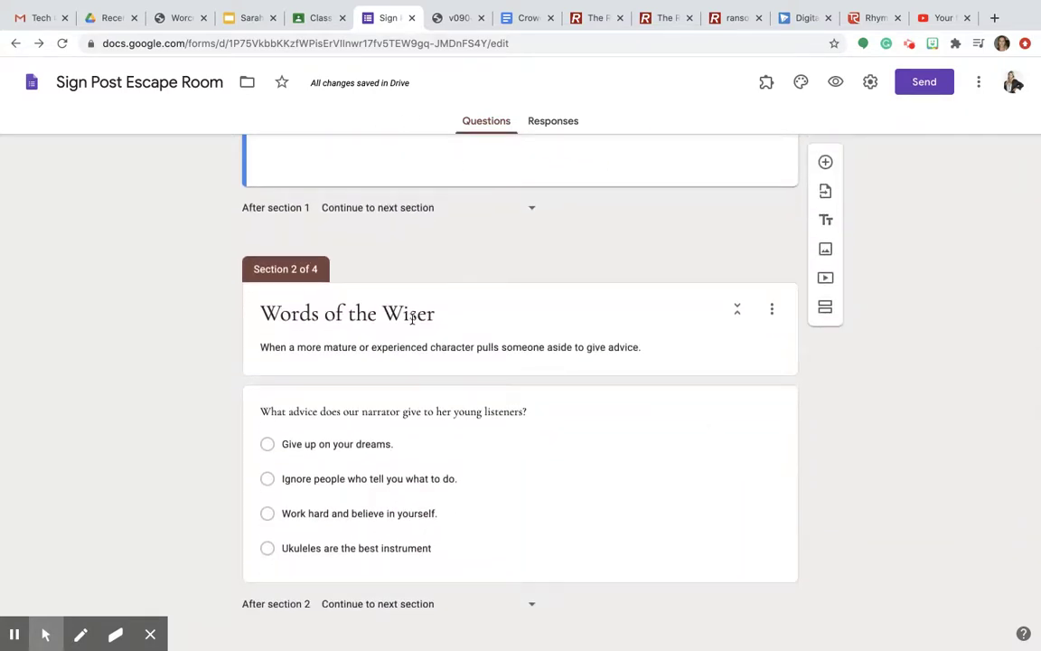
pyautogui.tripleClick(371, 313)
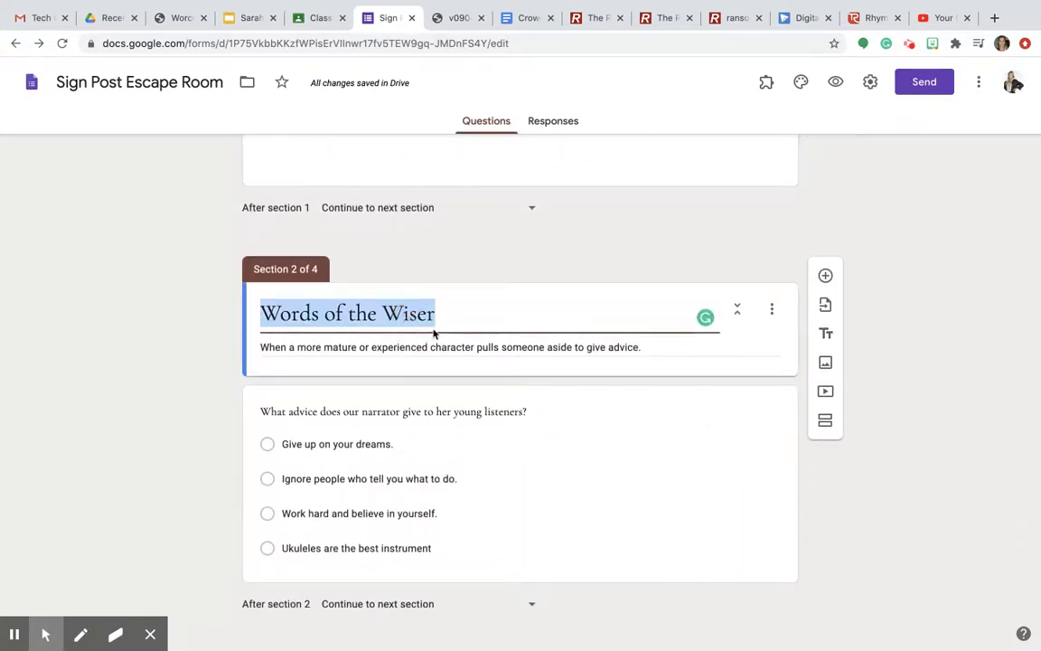
pyautogui.tripleClick(442, 349)
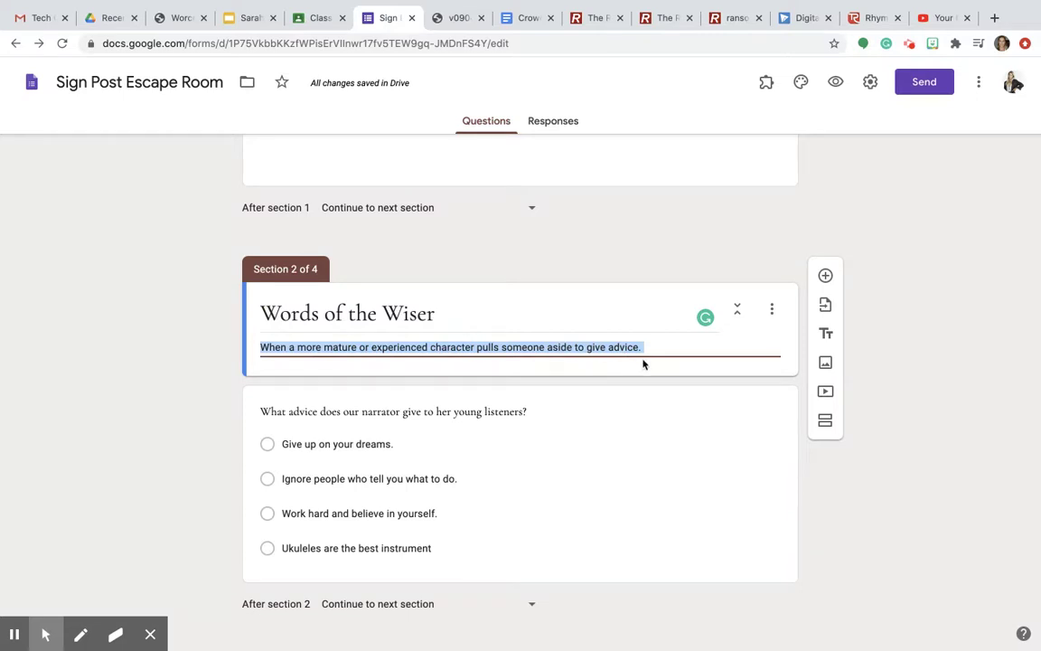
pyautogui.click(676, 289)
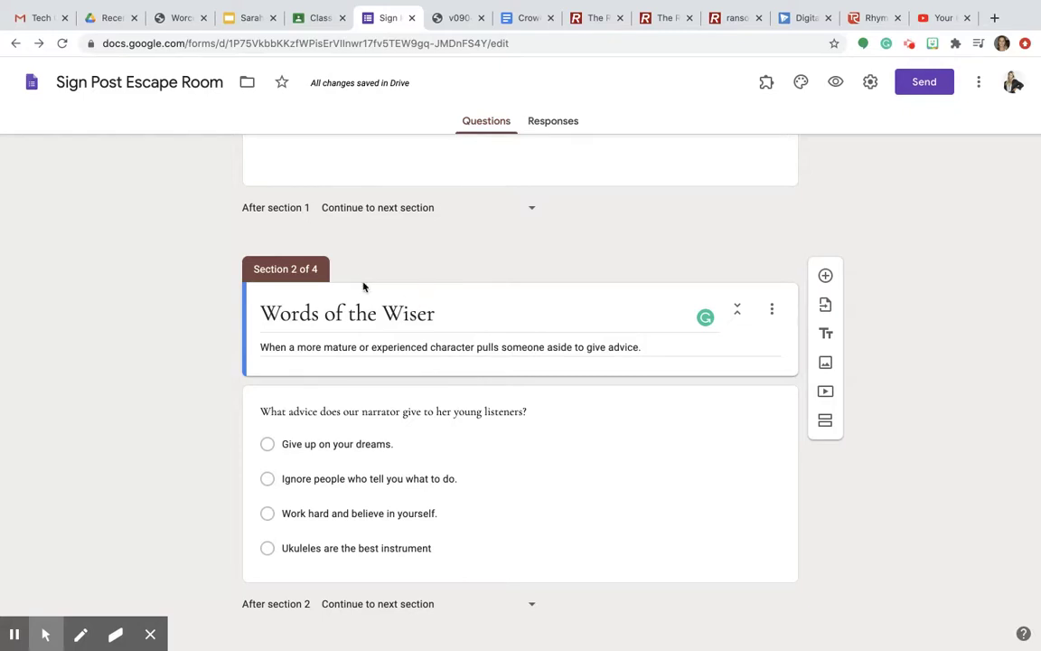
pyautogui.scroll(10, 366, 282)
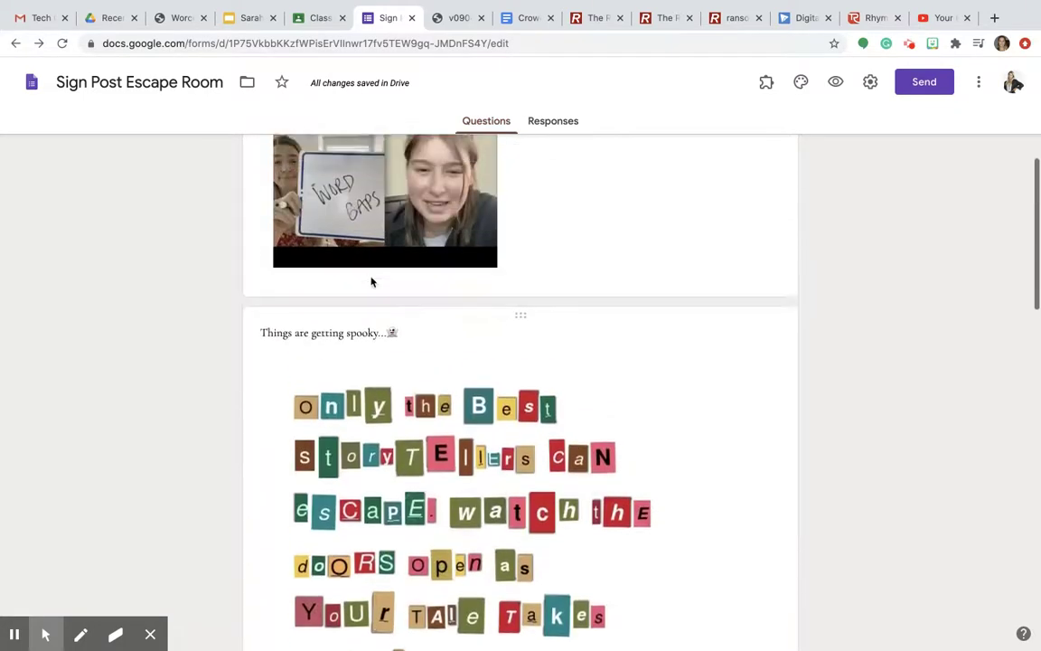
pyautogui.scroll(-10, 370, 282)
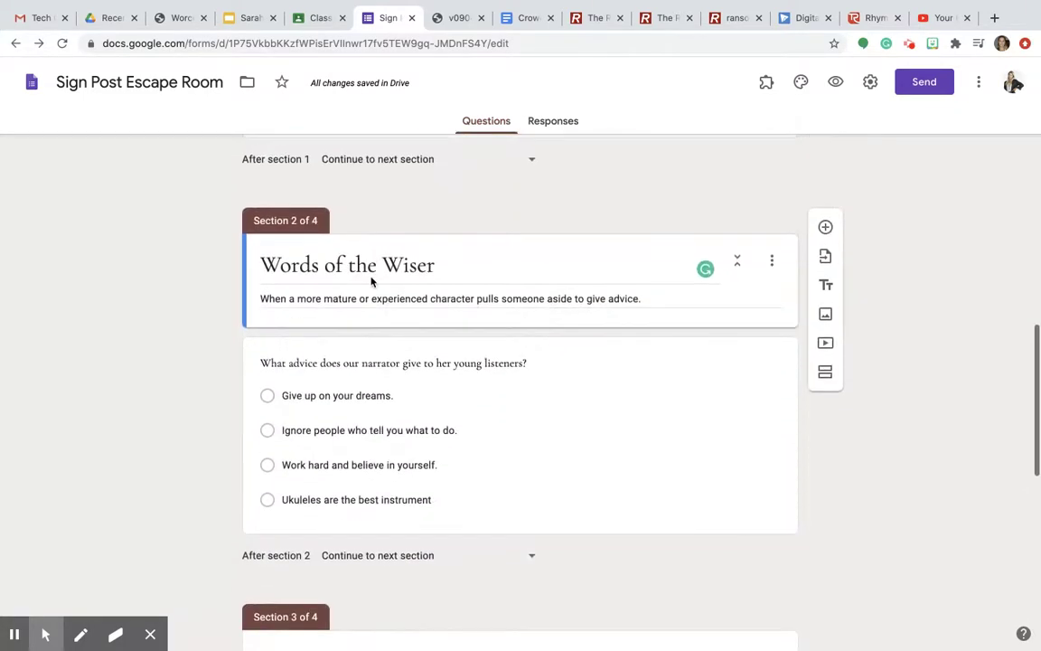
# Play the downloaded TikTok video through to its end and return to the form.
pyautogui.click(463, 17)
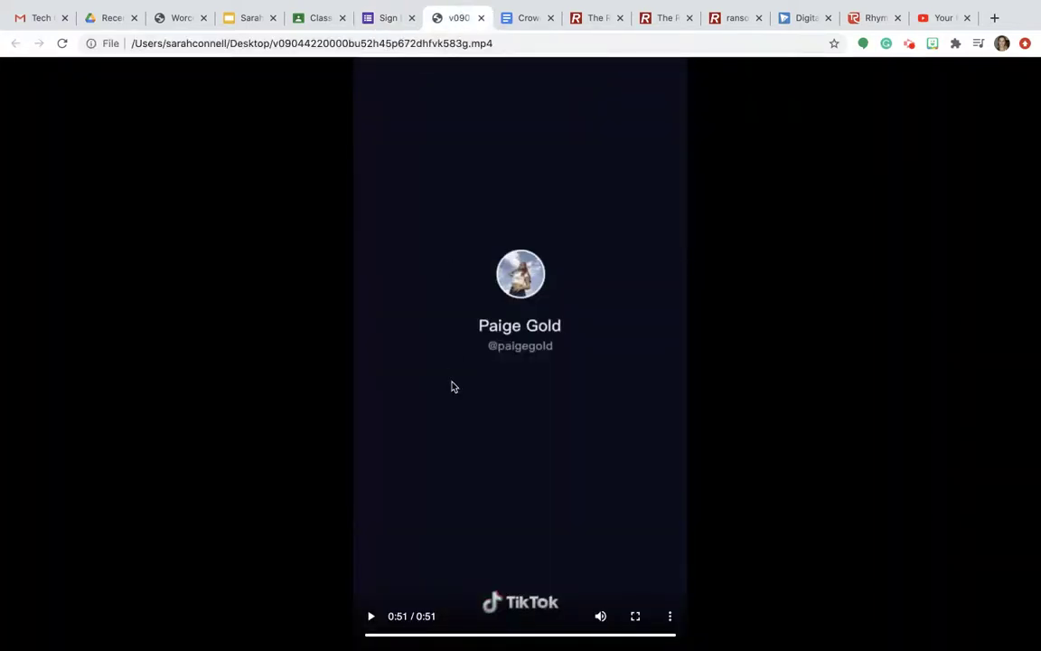
pyautogui.click(371, 617)
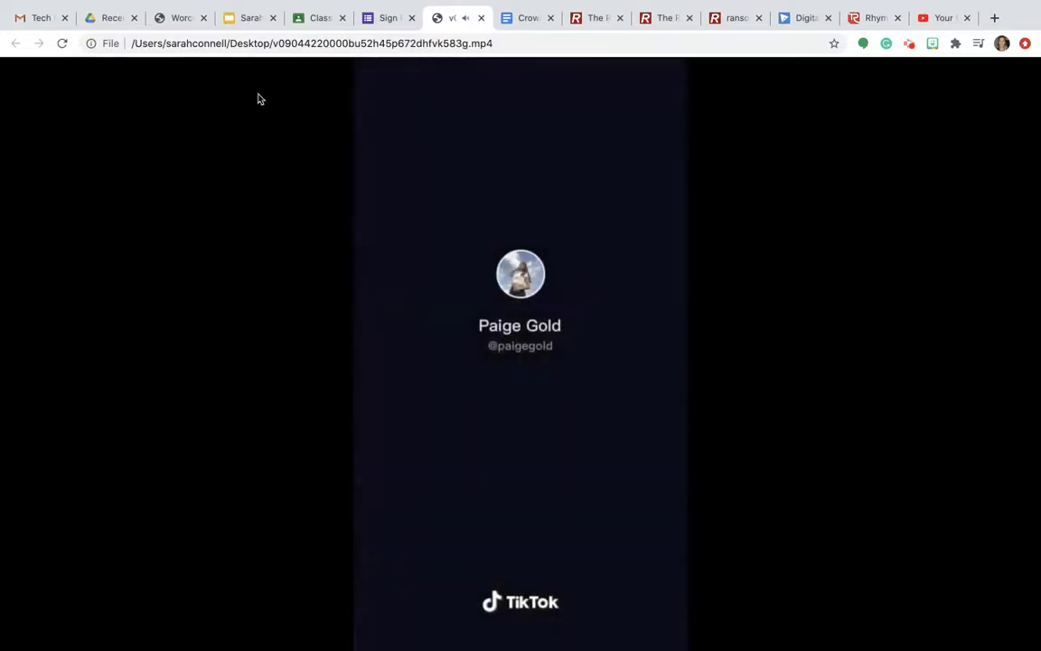
pyautogui.hotkey('ctrl', 'shift', 'Tab')
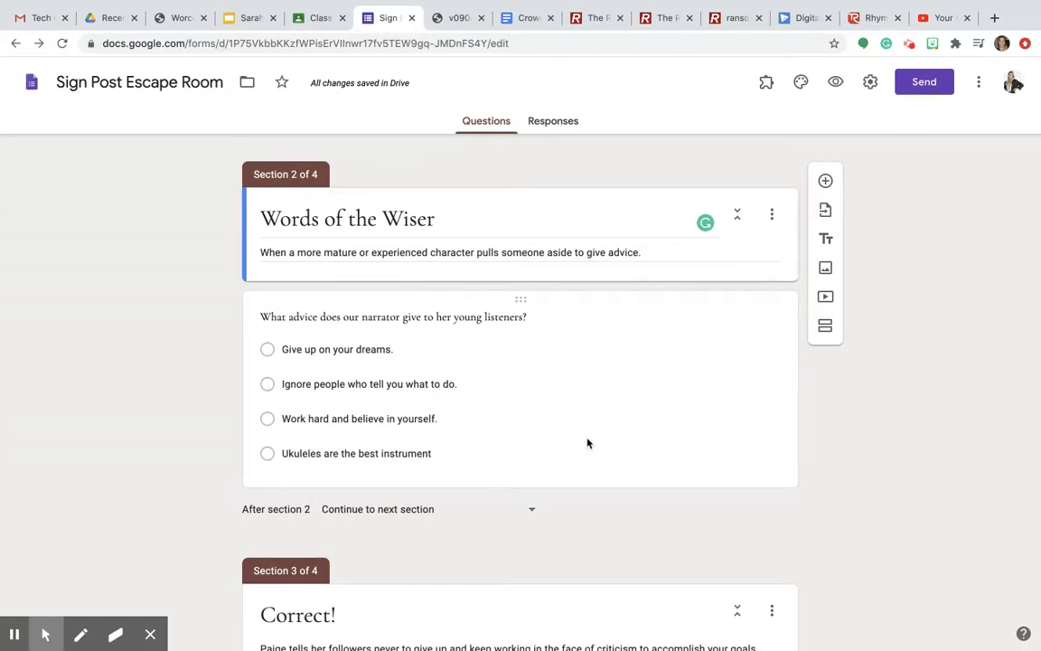
# Turn off "Go to section based on answer" for the question "What advice does our narrator give to her young listeners?".
pyautogui.click(753, 449)
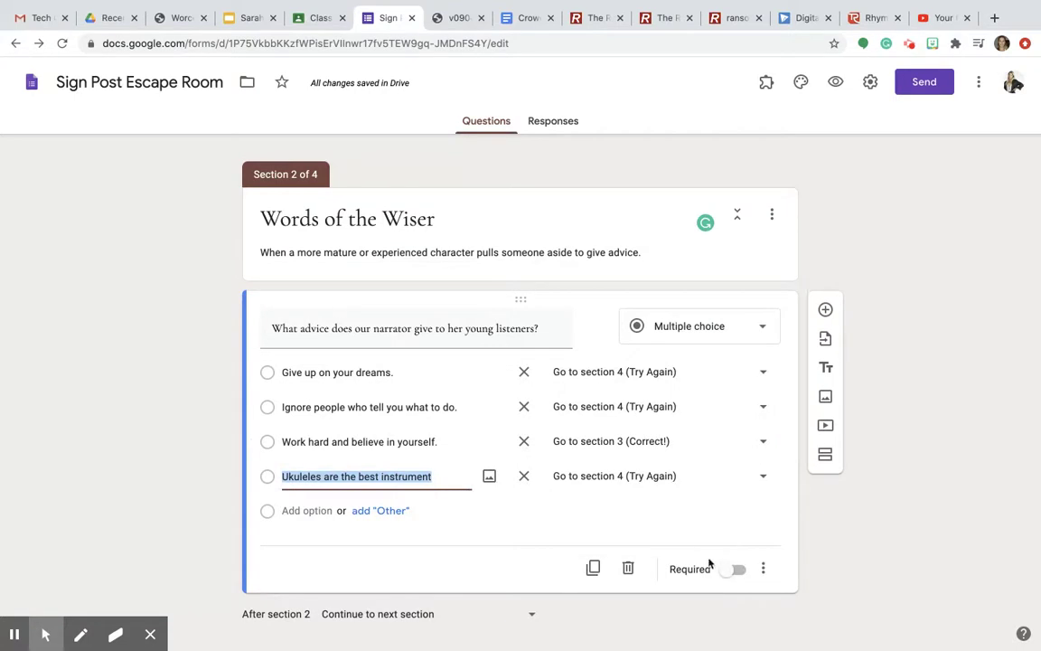
pyautogui.click(763, 569)
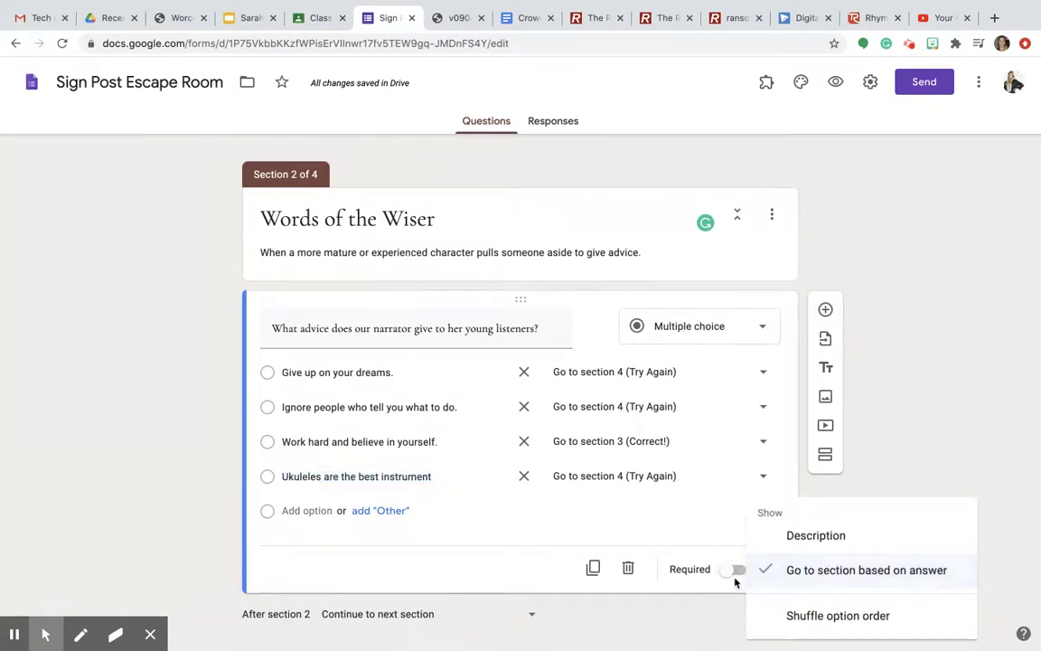
pyautogui.scroll(-1, 728, 588)
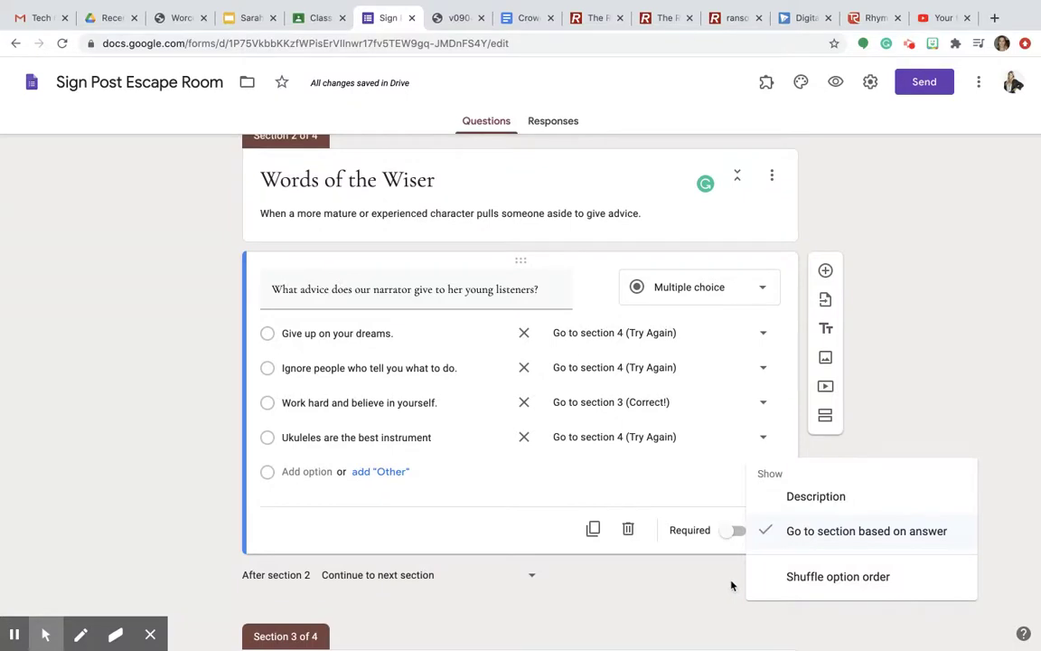
pyautogui.click(827, 543)
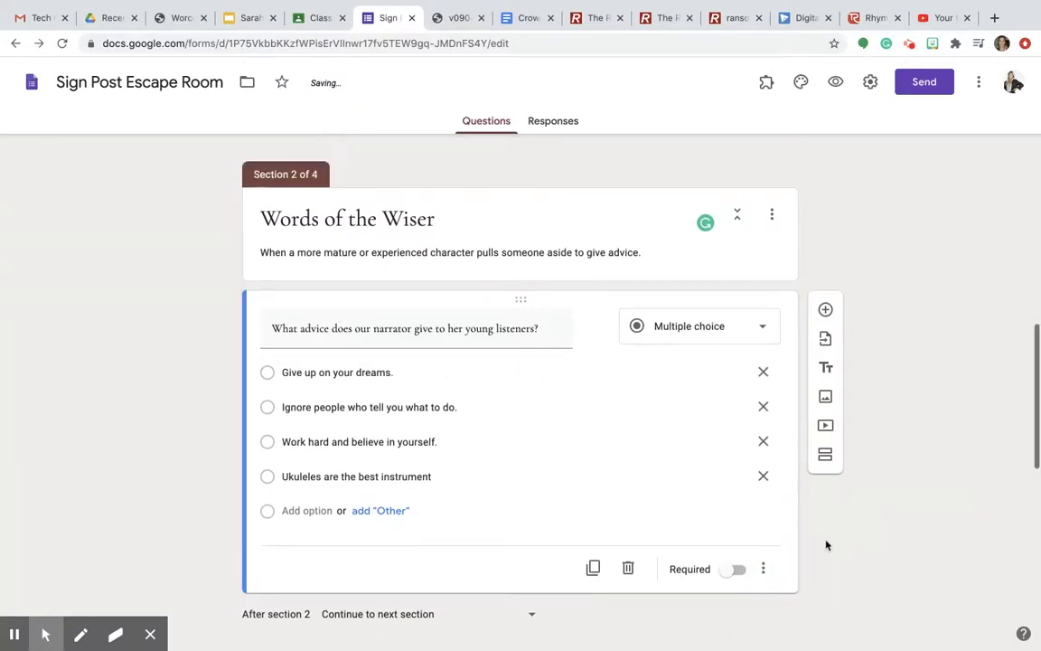
pyautogui.click(620, 376)
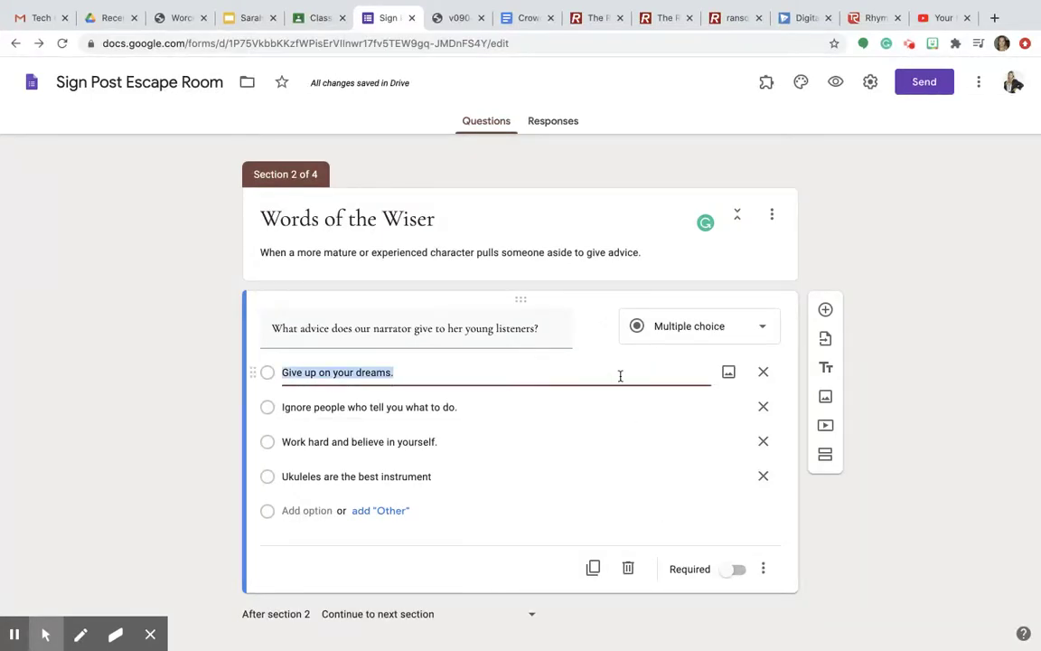
pyautogui.click(780, 369)
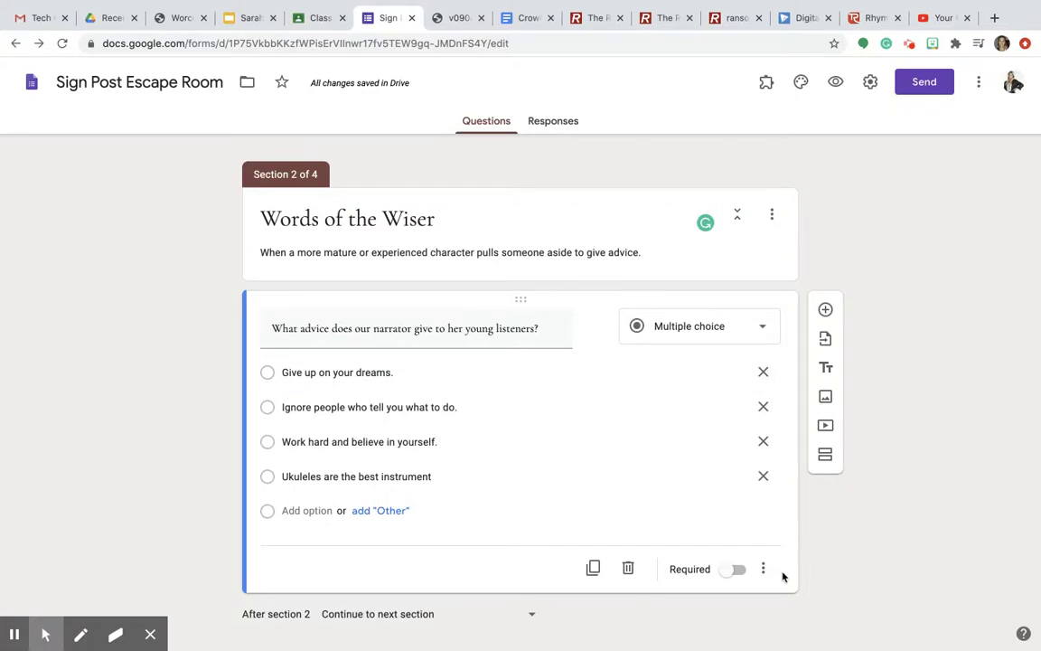
# Turn "Go to section based on answer" back on for the narrator's advice question.
pyautogui.click(763, 568)
pyautogui.click(805, 574)
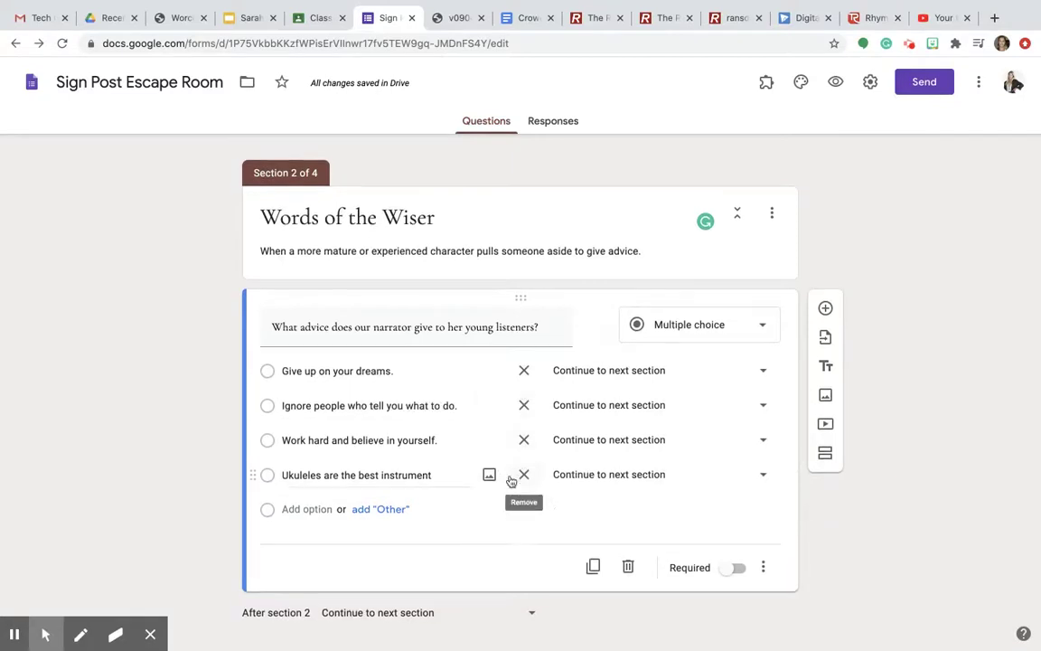
pyautogui.scroll(-1, 510, 480)
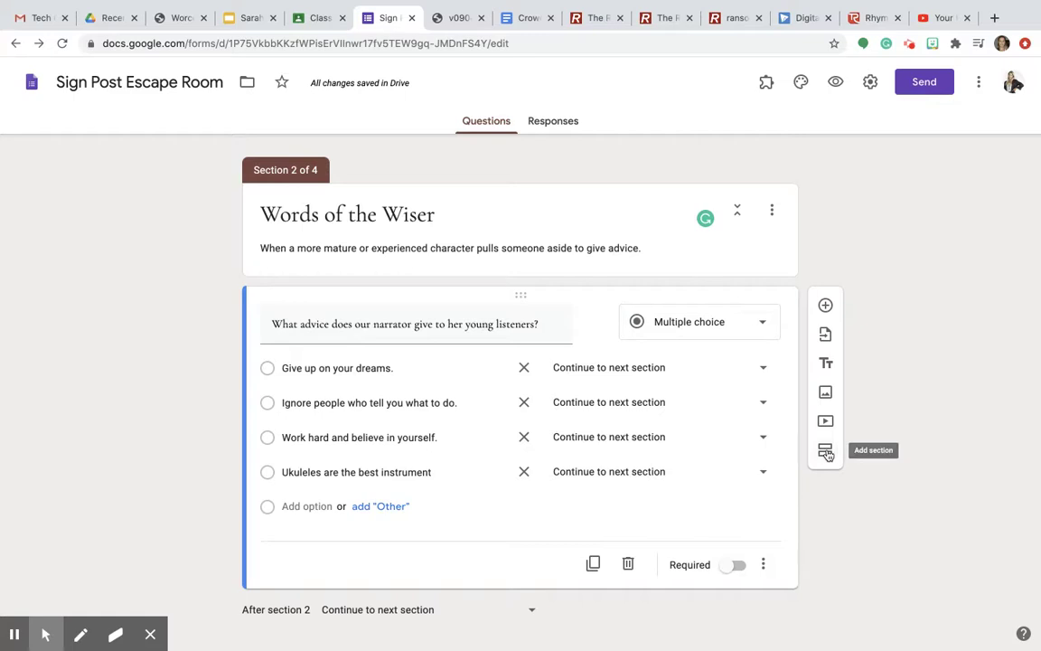
# Examine the titles and descriptions of the "Correct!" and "Try Again" sections.
pyautogui.scroll(-5, 848, 553)
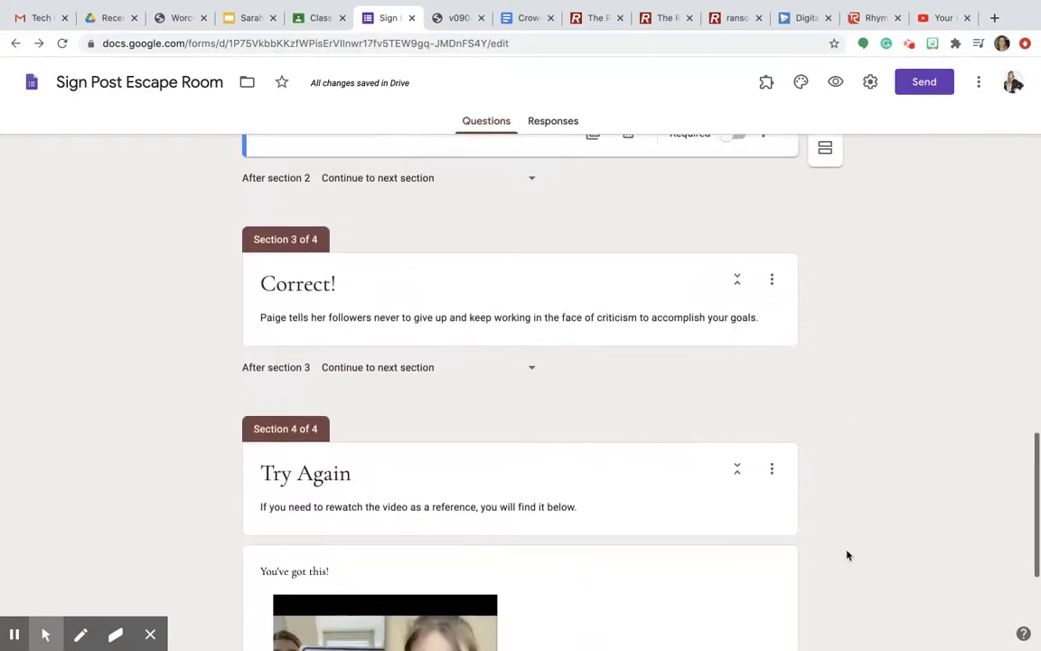
pyautogui.click(406, 307)
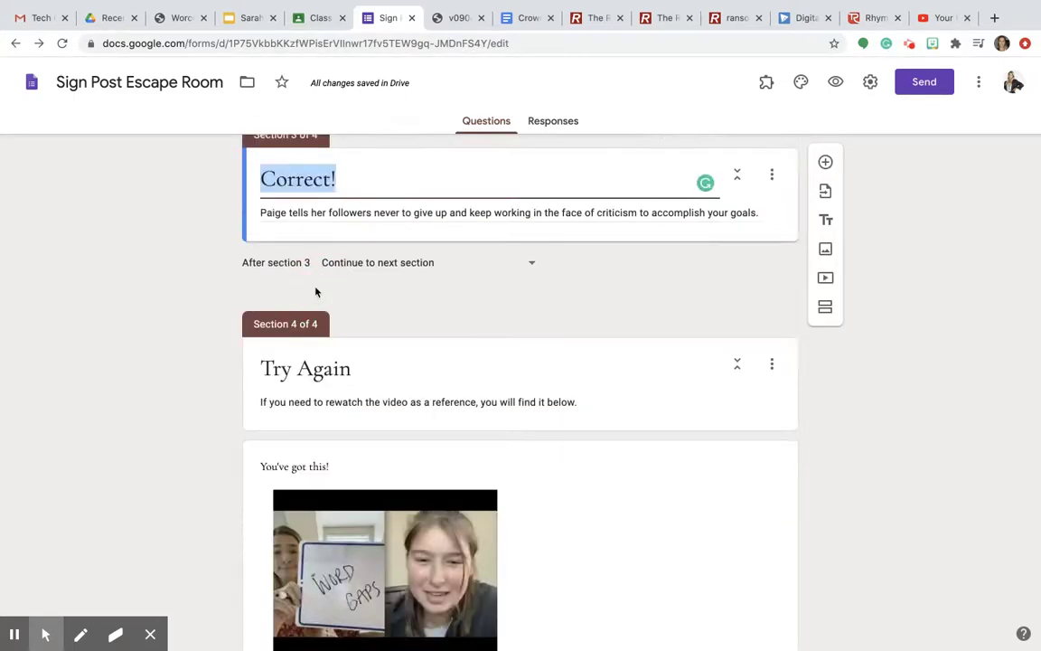
pyautogui.click(307, 367)
pyautogui.scroll(5, 309, 369)
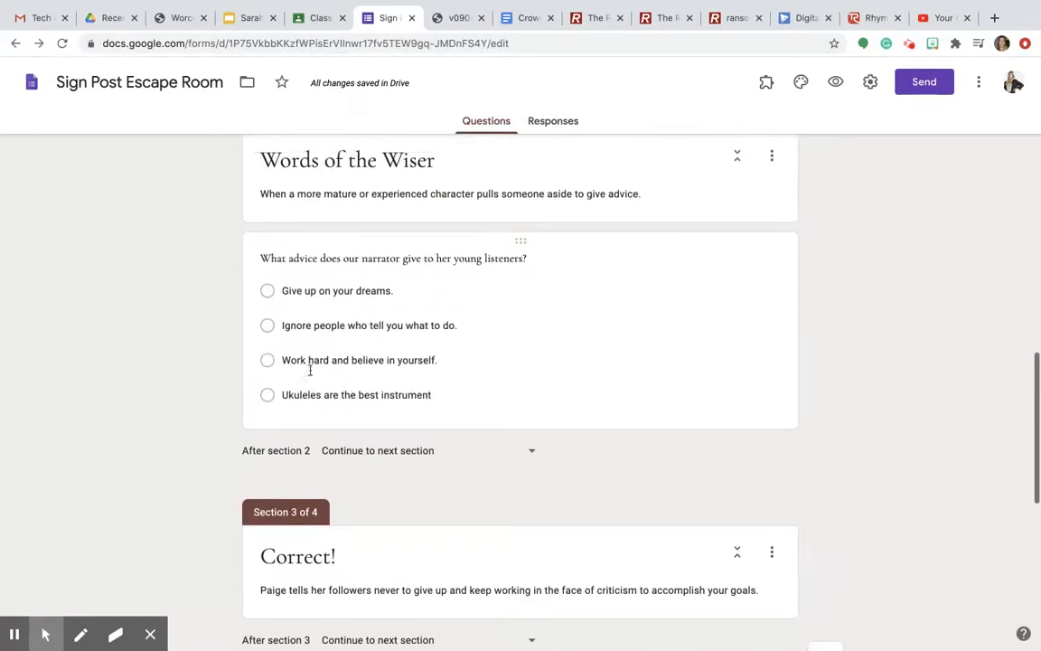
# Check the "Go to section based on answer" setting in the narrator's advice question's options.
pyautogui.click(648, 349)
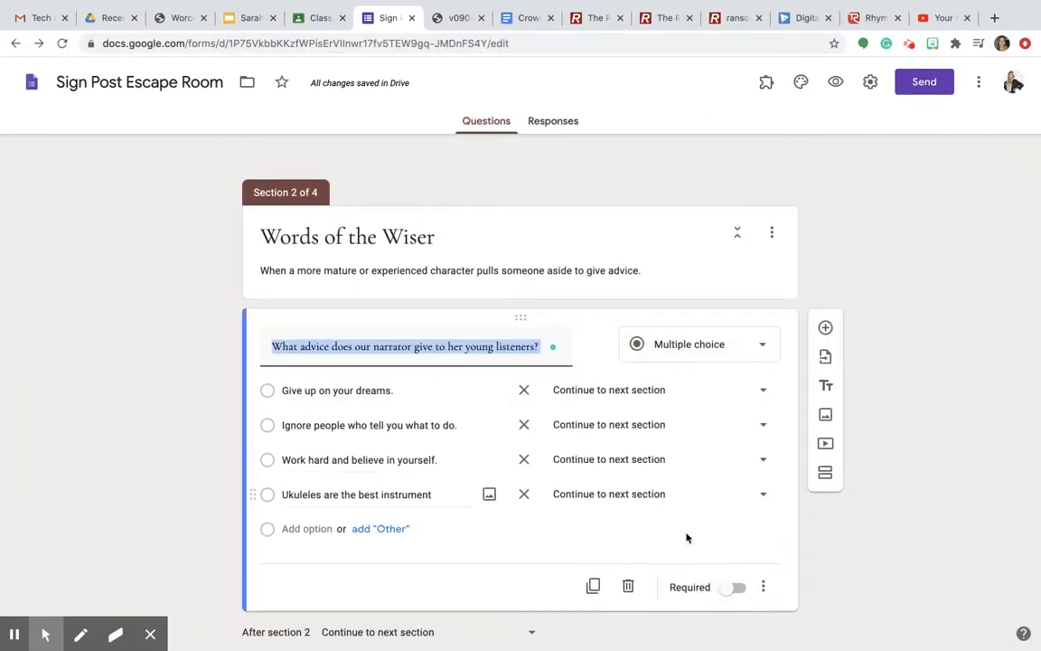
pyautogui.click(763, 587)
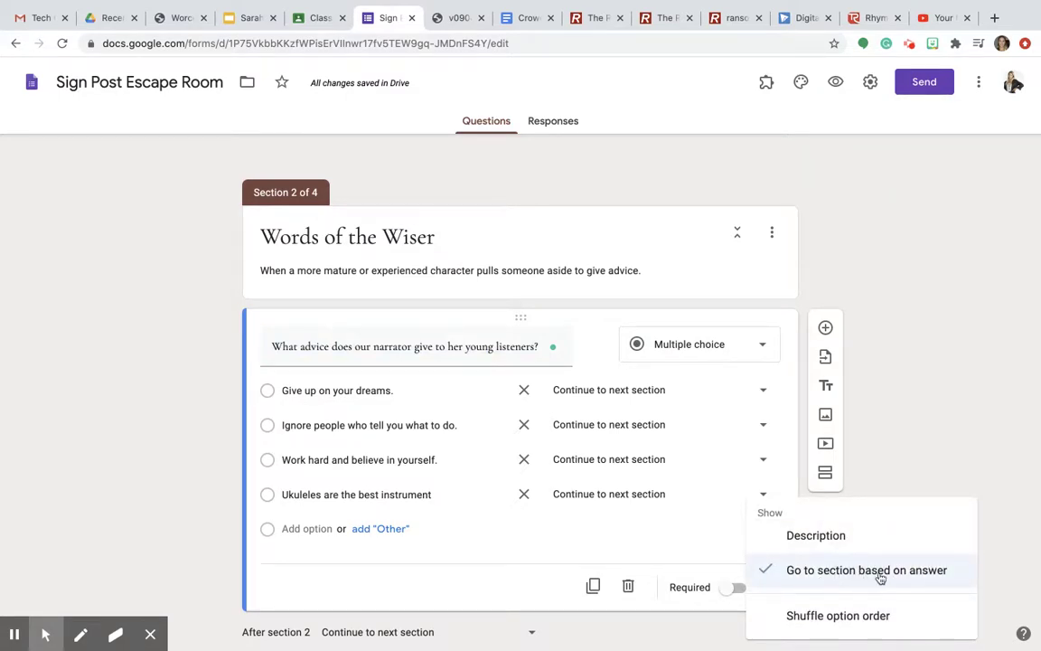
pyautogui.click(679, 393)
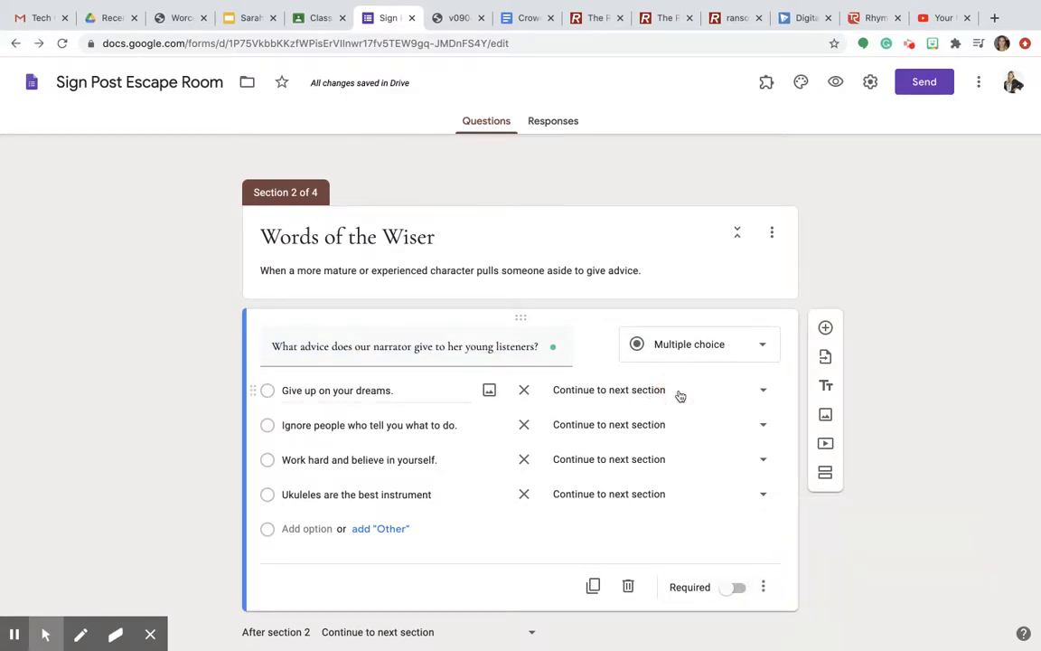
# Route the answer "Work hard and believe in yourself." to section 3 (Correct!) and the other three answers to section 4 (Try Again).
pyautogui.click(754, 398)
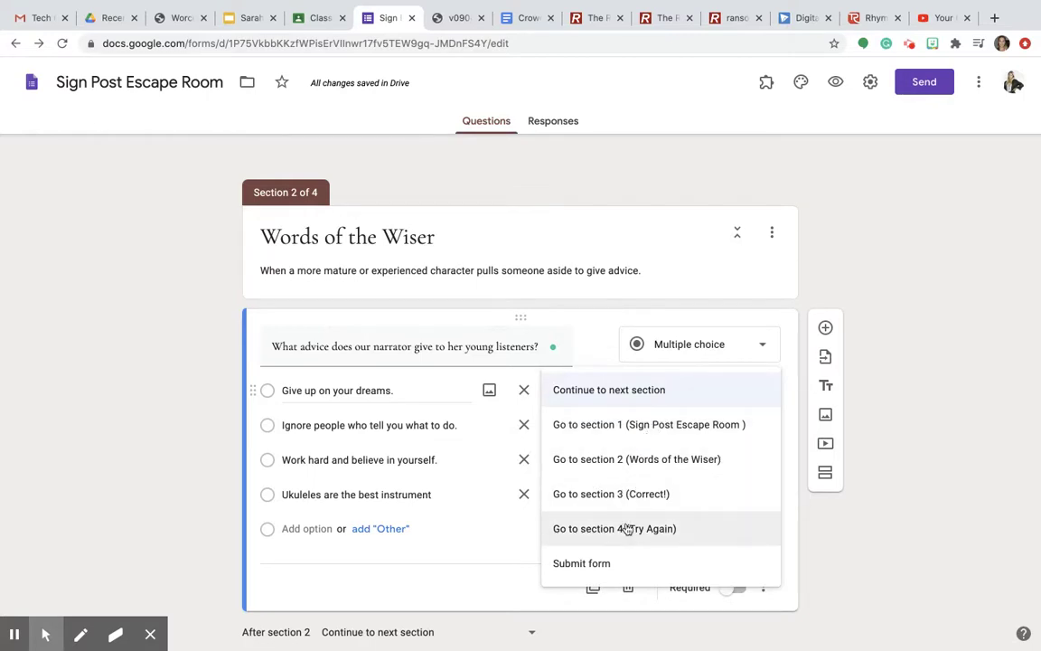
pyautogui.click(627, 529)
pyautogui.click(678, 436)
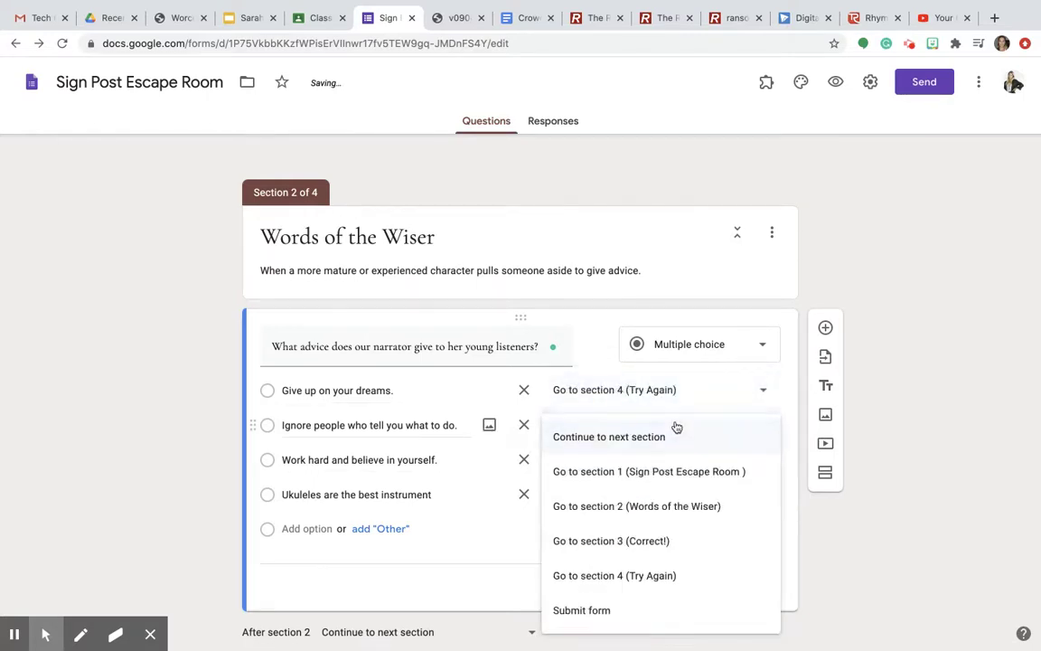
pyautogui.click(651, 582)
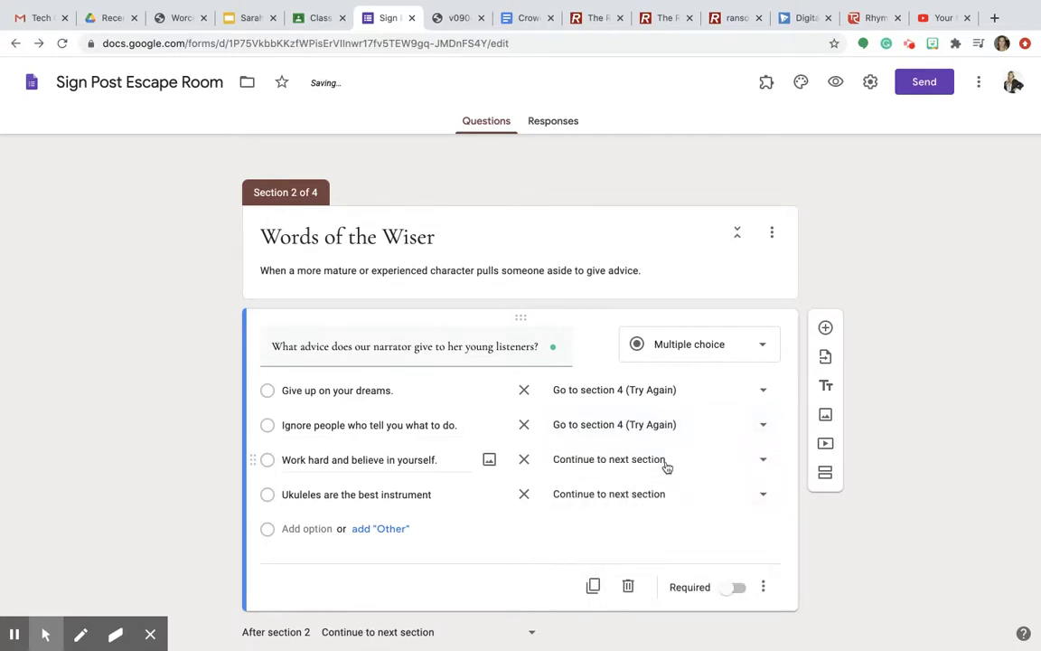
pyautogui.click(669, 464)
pyautogui.click(648, 541)
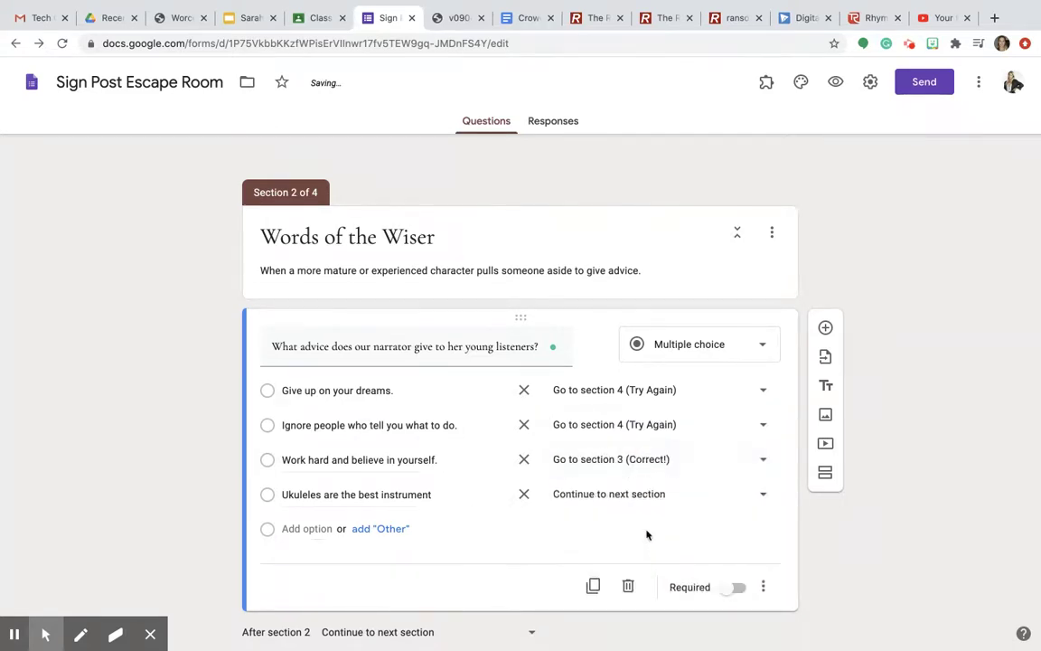
pyautogui.click(631, 497)
pyautogui.click(621, 579)
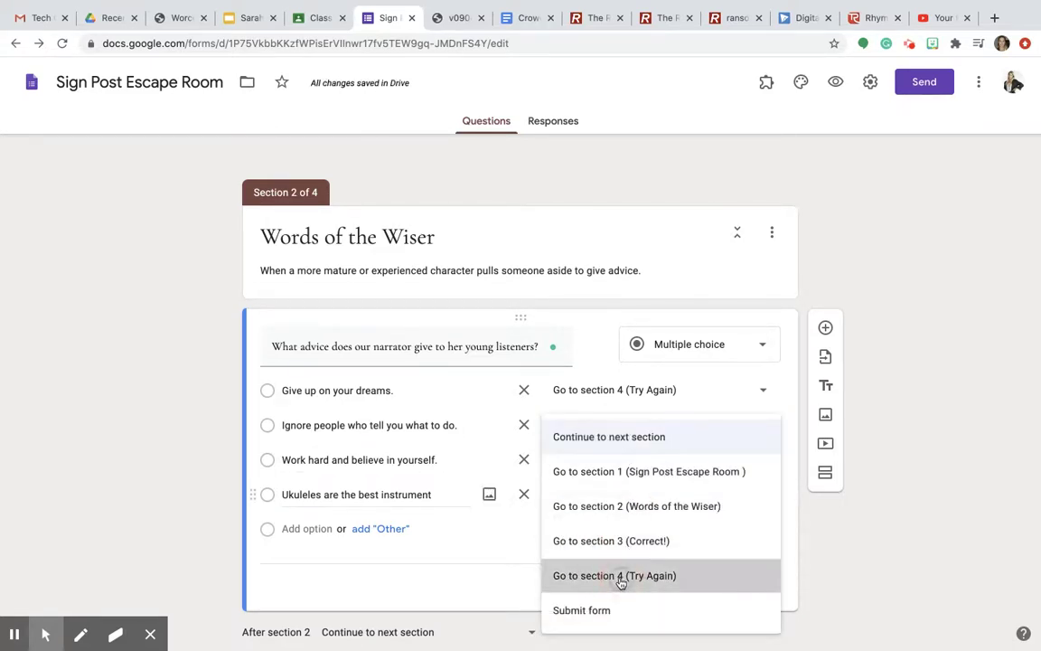
# Check which destinations are offered after section 3, "Correct!".
pyautogui.scroll(-3, 615, 587)
pyautogui.scroll(-2, 614, 587)
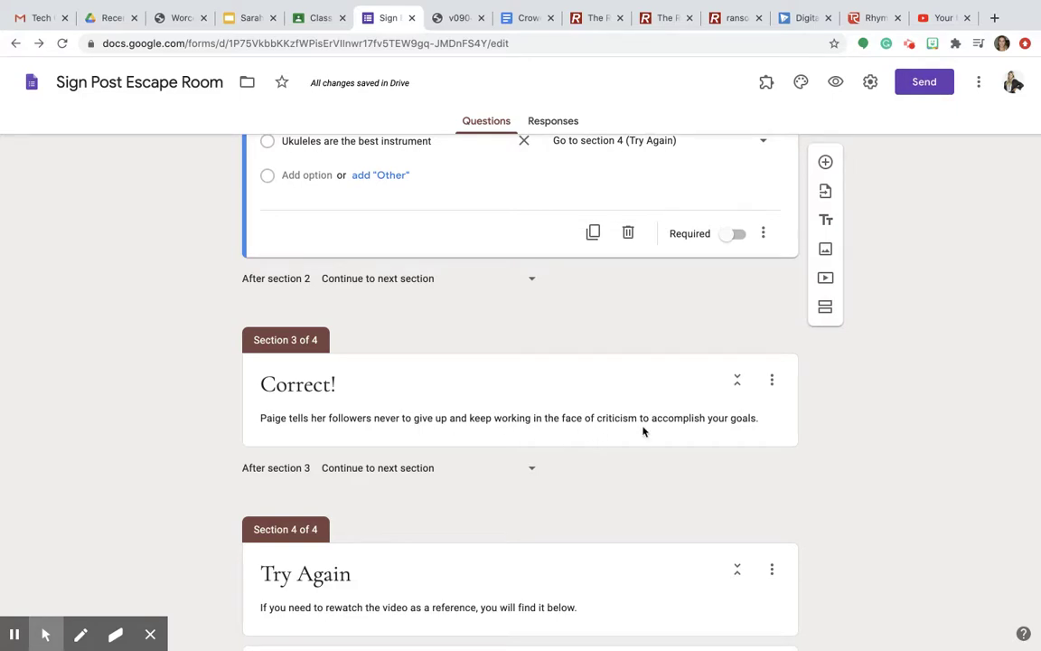
pyautogui.scroll(-1, 671, 433)
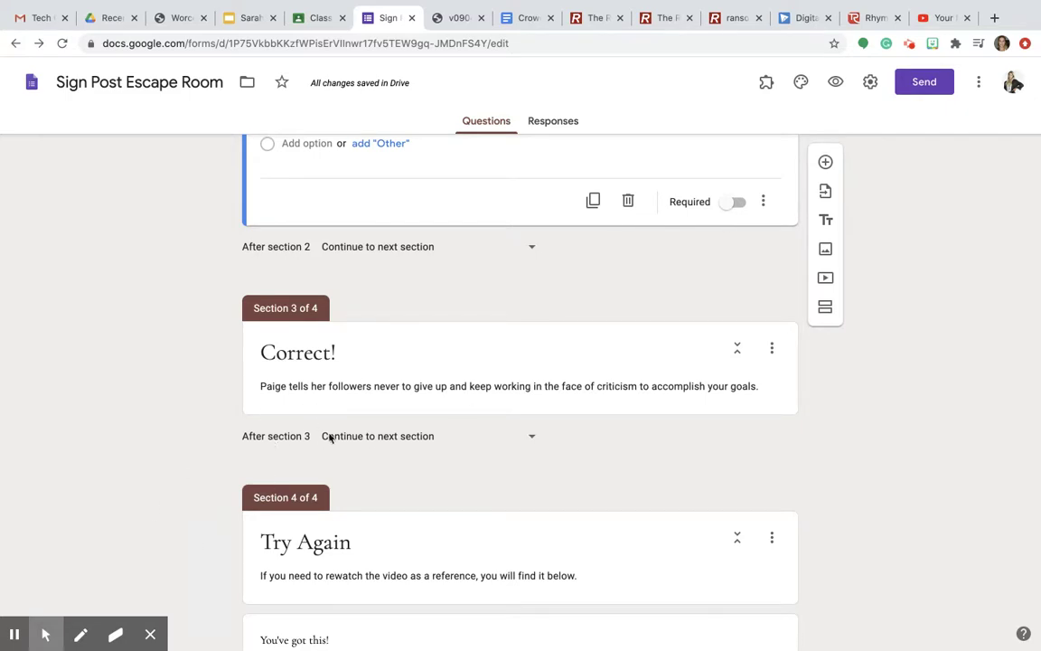
pyautogui.scroll(-3, 497, 379)
pyautogui.click(488, 383)
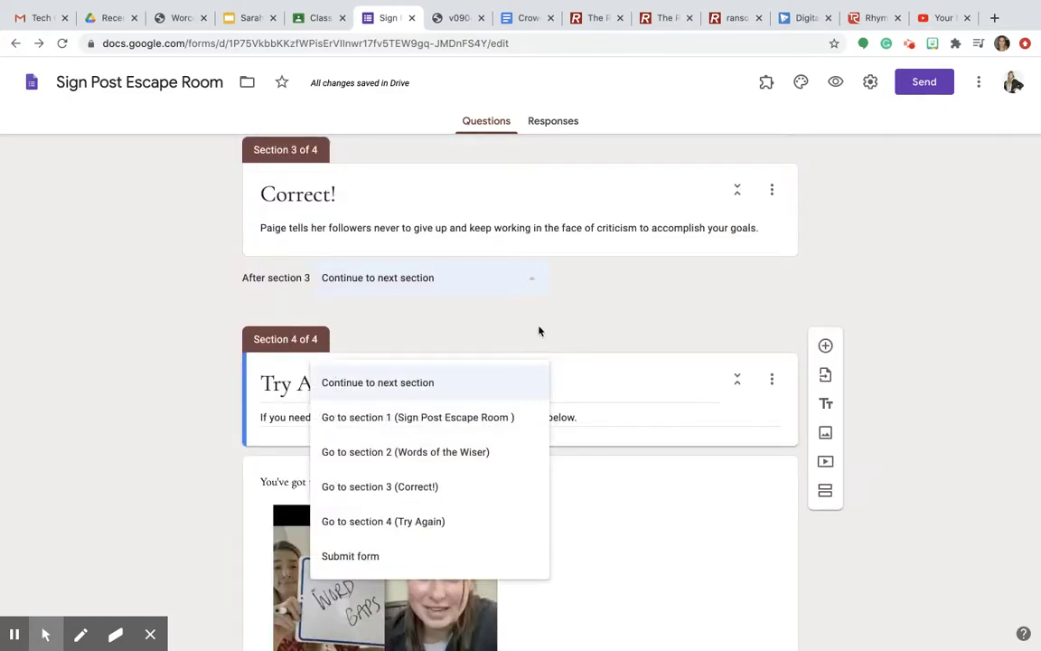
pyautogui.click(532, 282)
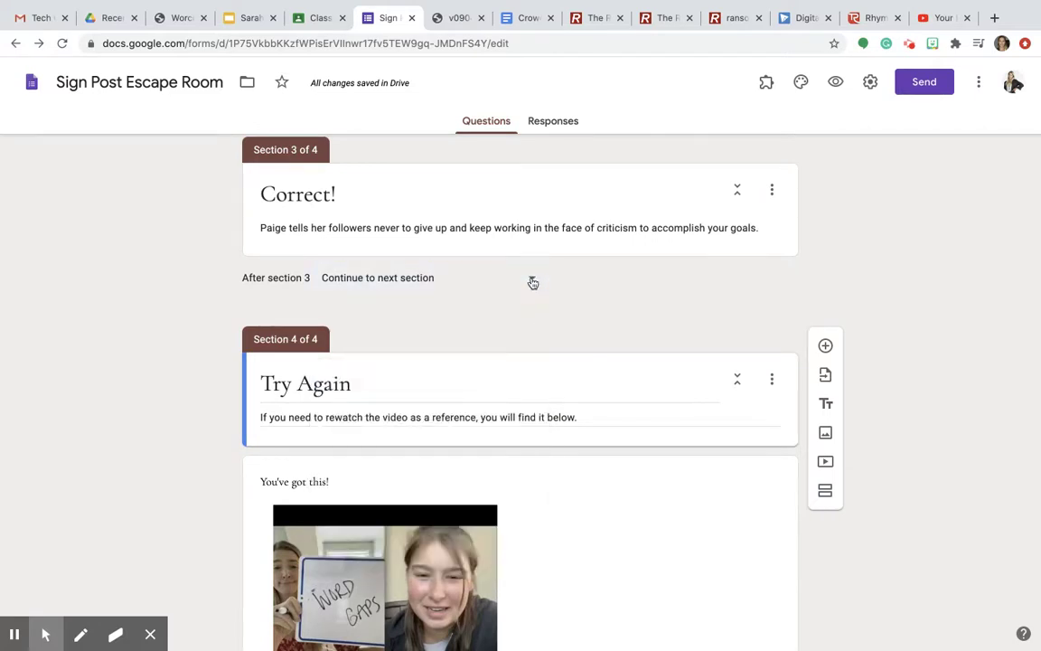
# Add a section at the end of the form and title it "Absolute Language", consulting the Notice & Note signpost list in Google Drive.
pyautogui.click(458, 276)
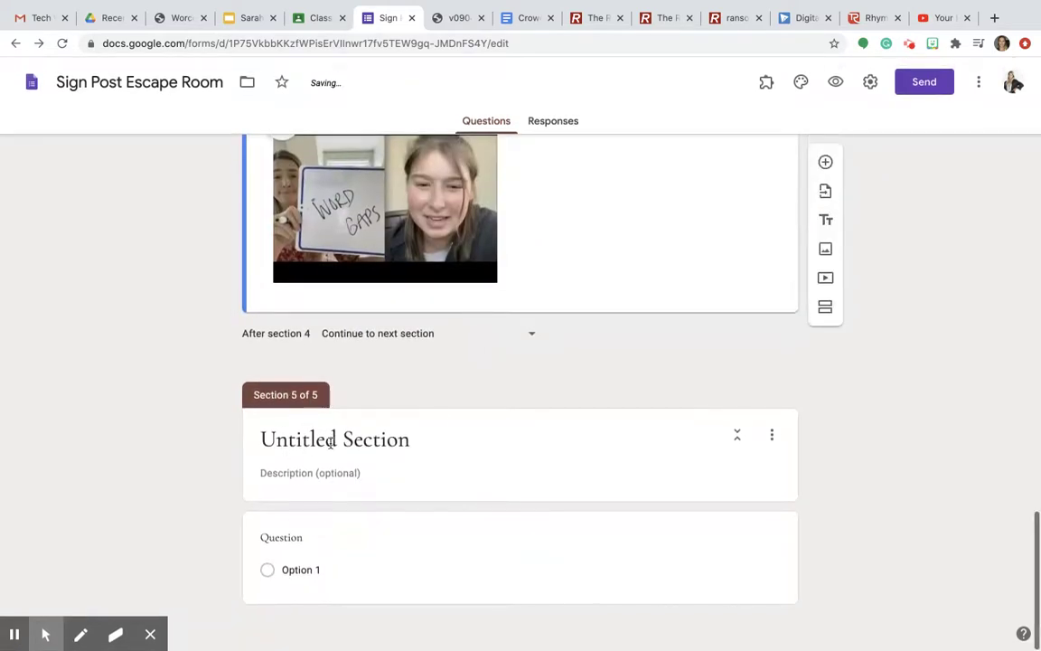
pyautogui.click(326, 440)
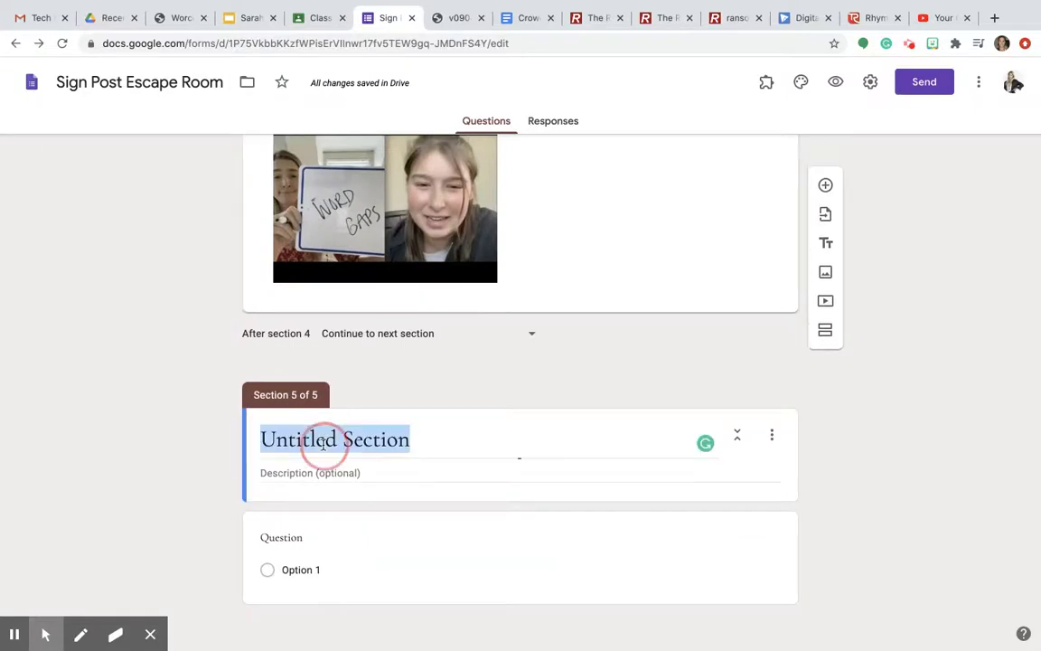
pyautogui.press('BackSpace')
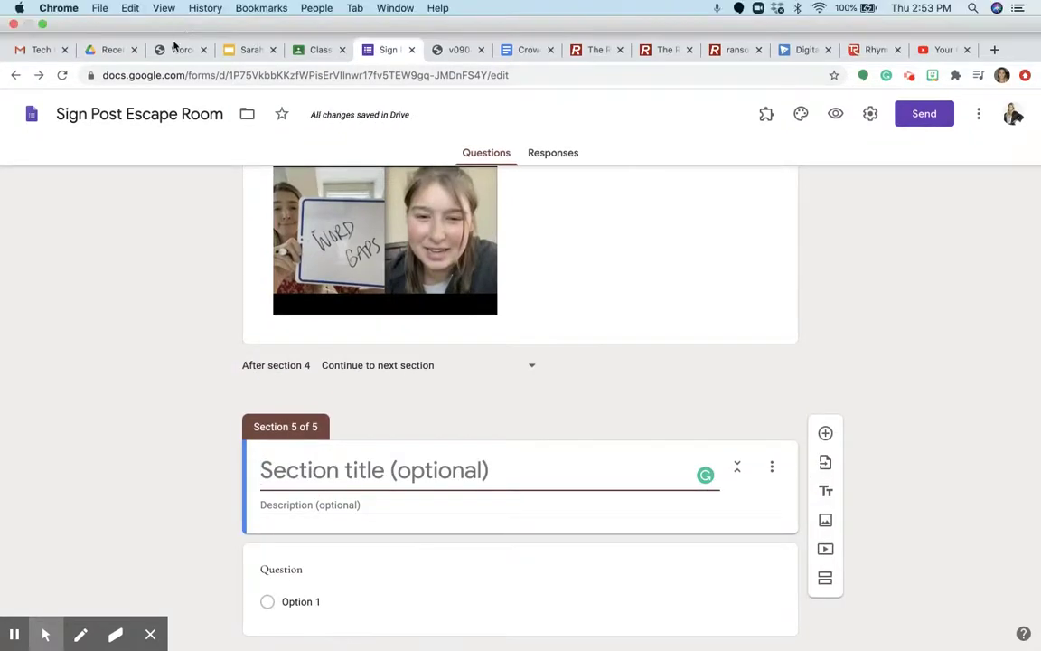
pyautogui.click(178, 50)
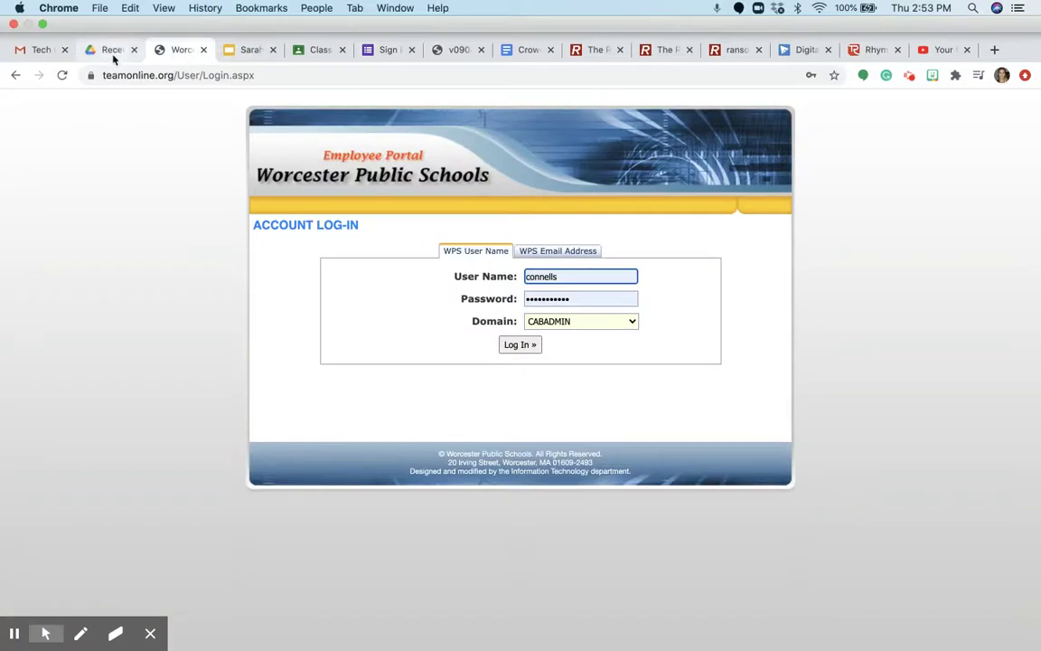
pyautogui.click(111, 52)
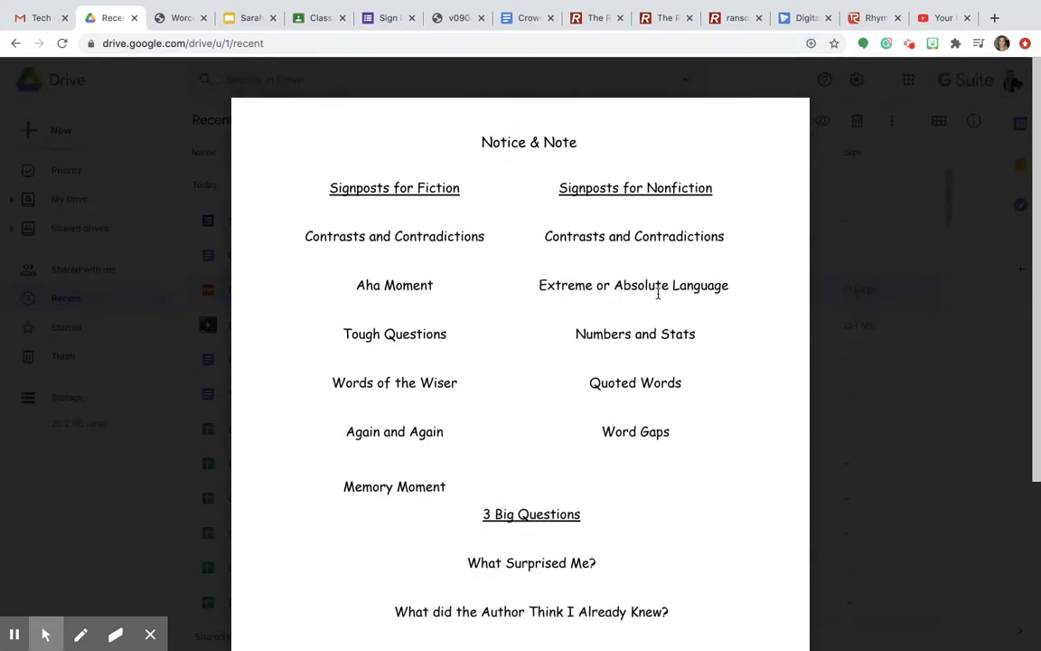
pyautogui.click(362, 20)
pyautogui.write('bso')
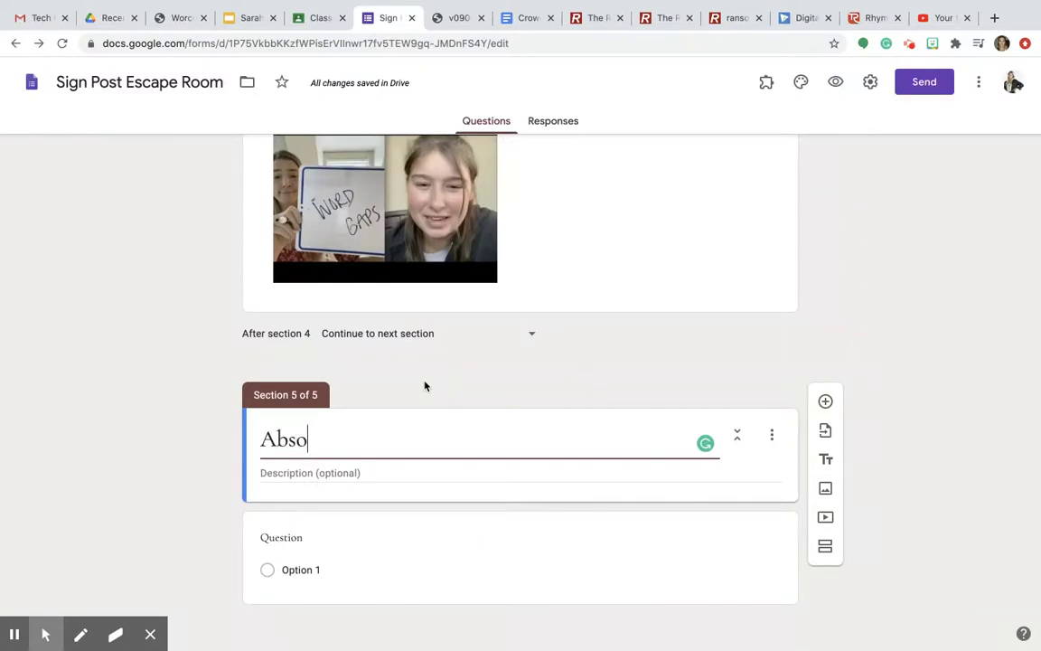
pyautogui.write('lute Language')
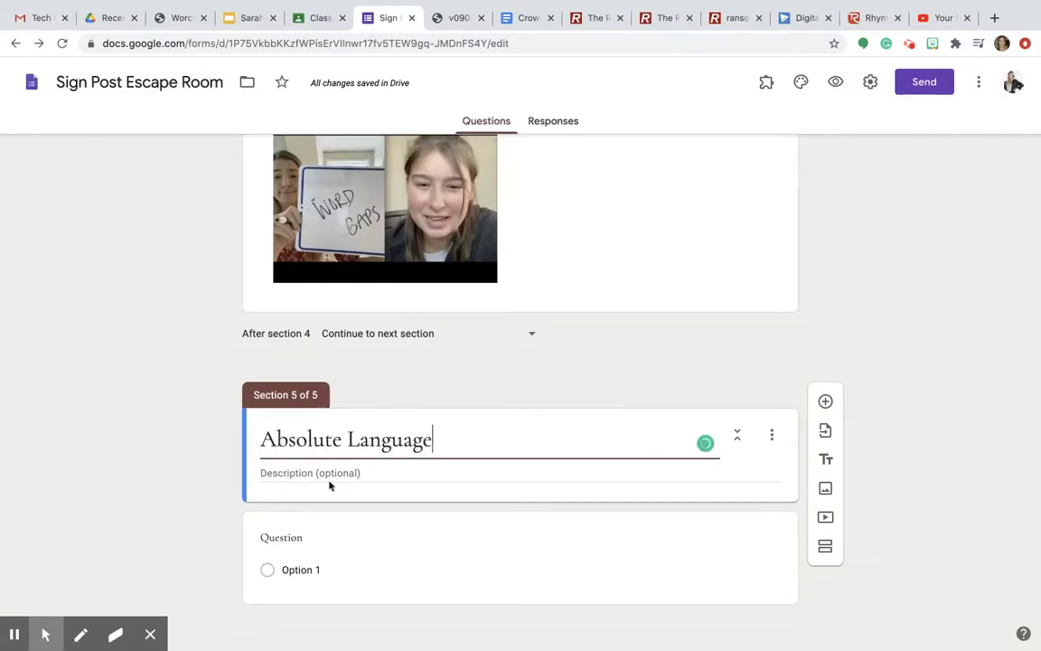
pyautogui.click(209, 507)
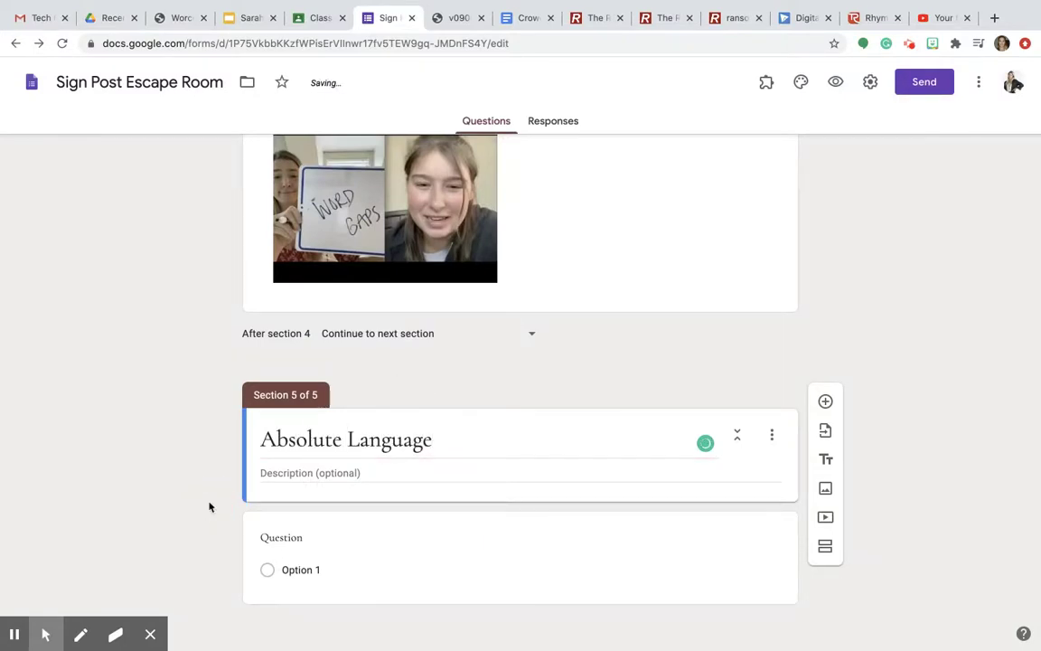
# Set the destination after section 3, "Correct!", to section 5 (Absolute Language).
pyautogui.scroll(5, 210, 506)
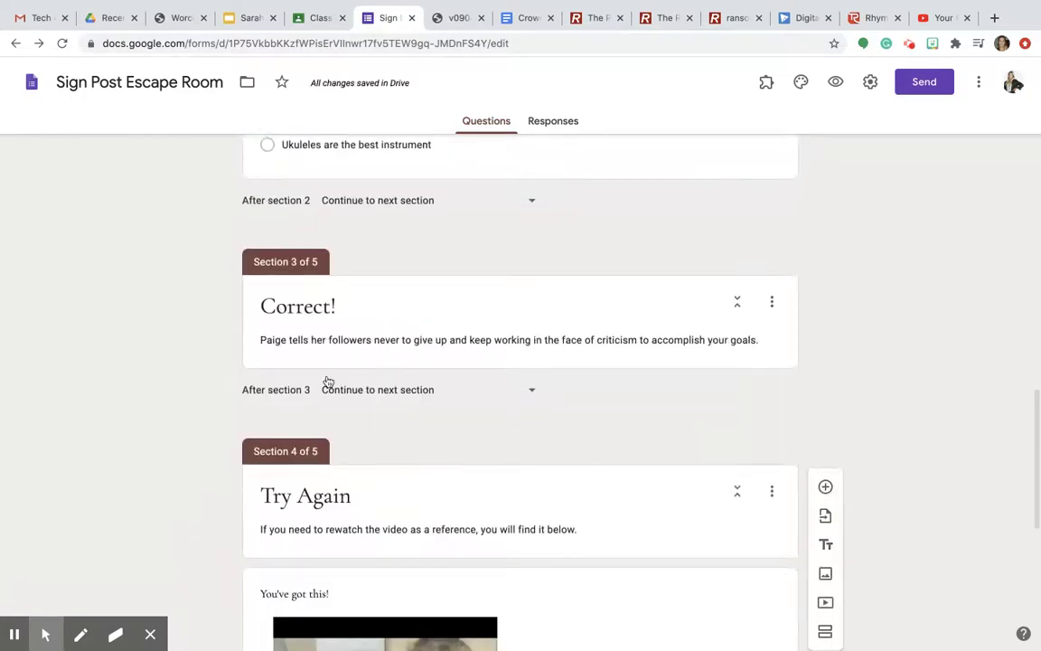
pyautogui.click(402, 394)
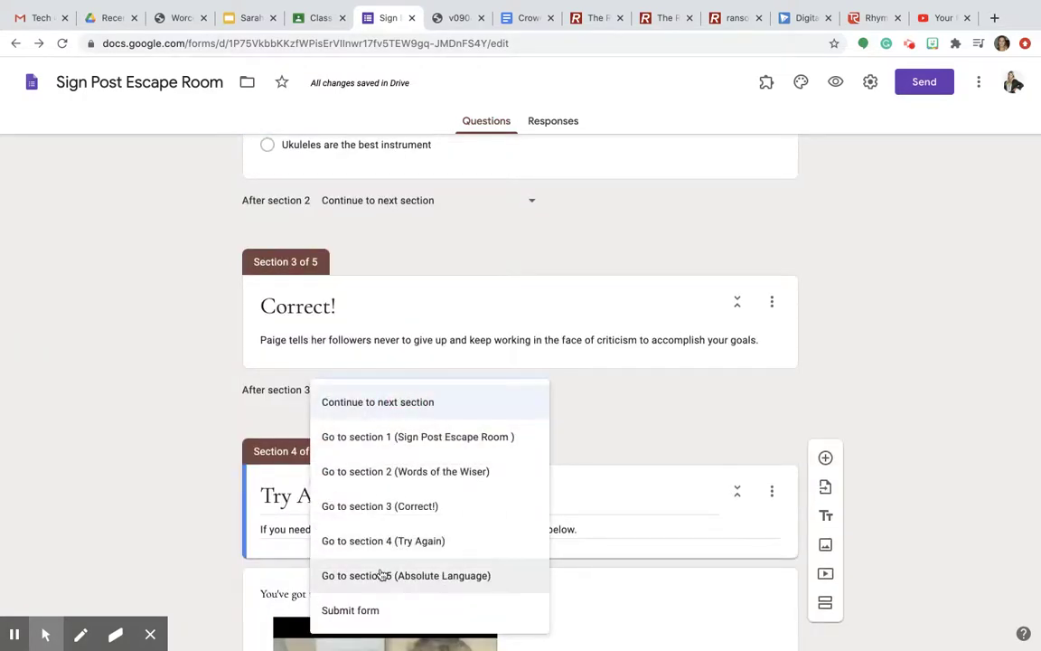
pyautogui.click(381, 575)
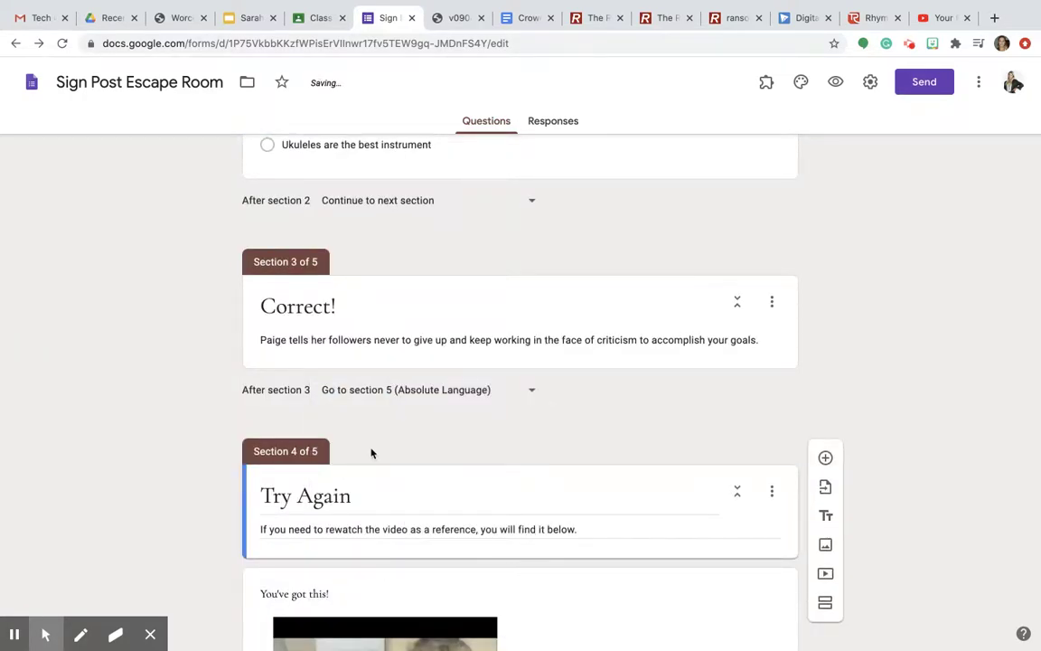
# Set the destination after section 4, "Try Again", to section 2 (Words of the Wiser).
pyautogui.scroll(-2, 371, 453)
pyautogui.tripleClick(360, 396)
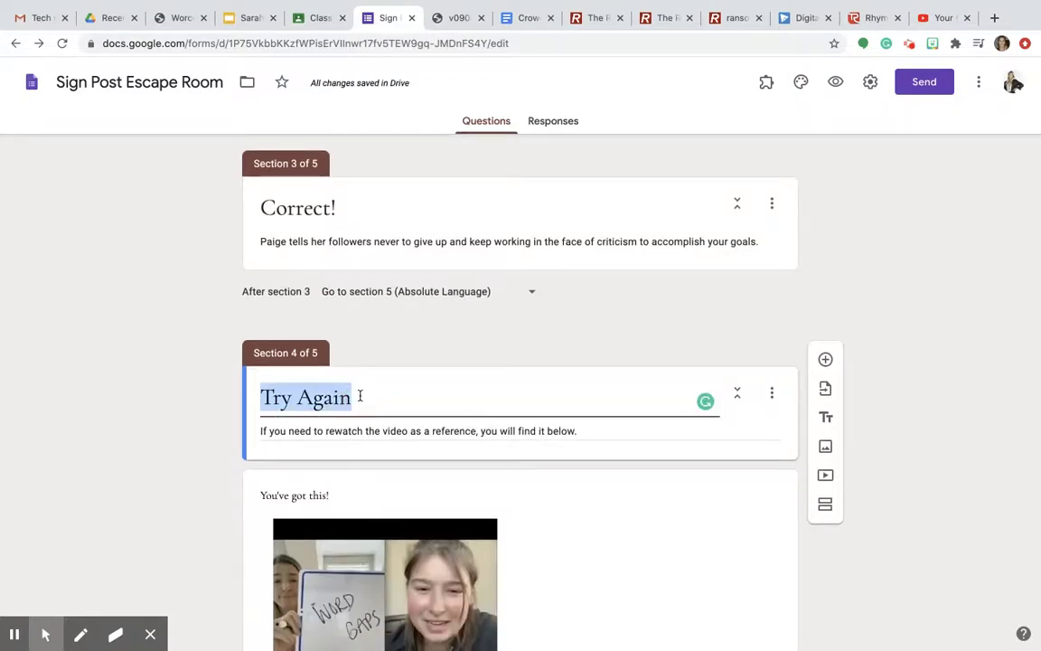
pyautogui.click(350, 398)
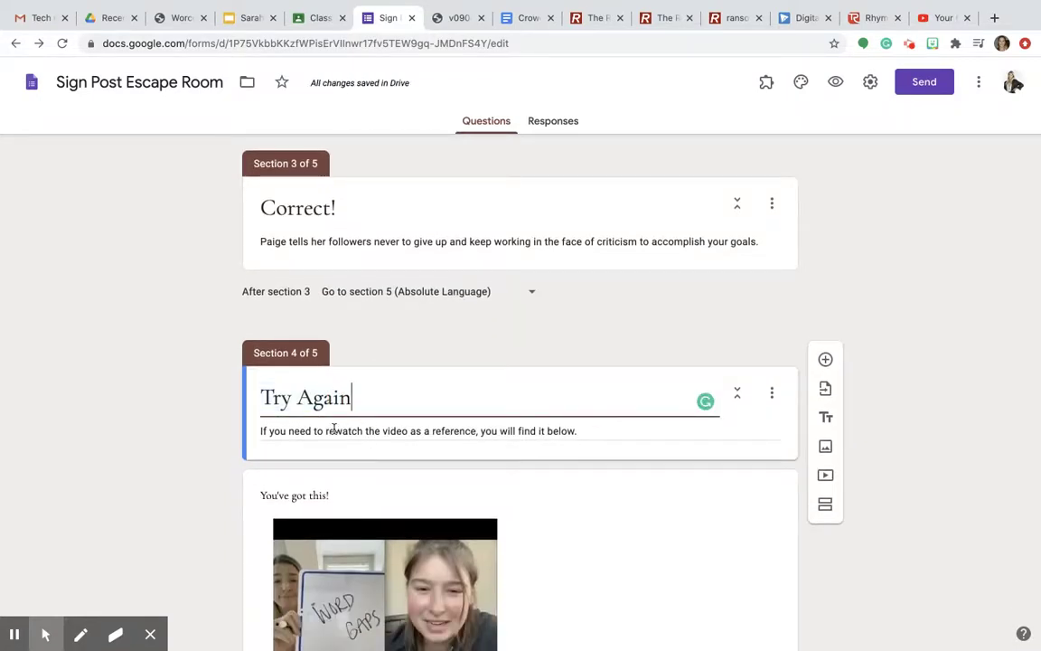
pyautogui.tripleClick(286, 431)
pyautogui.scroll(-5, 314, 470)
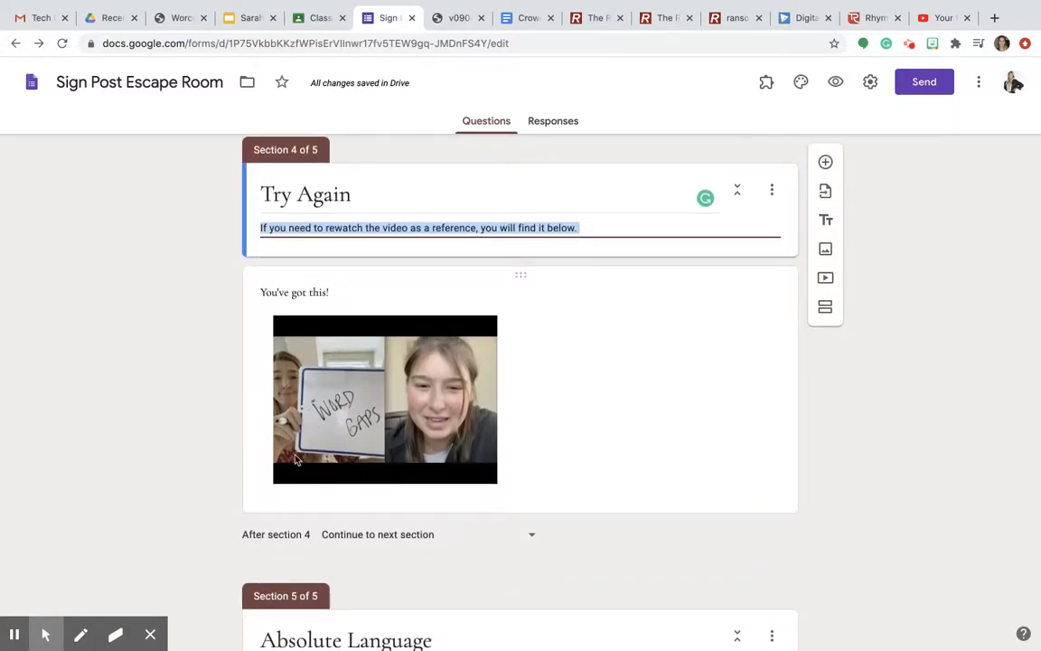
pyautogui.scroll(-1, 352, 571)
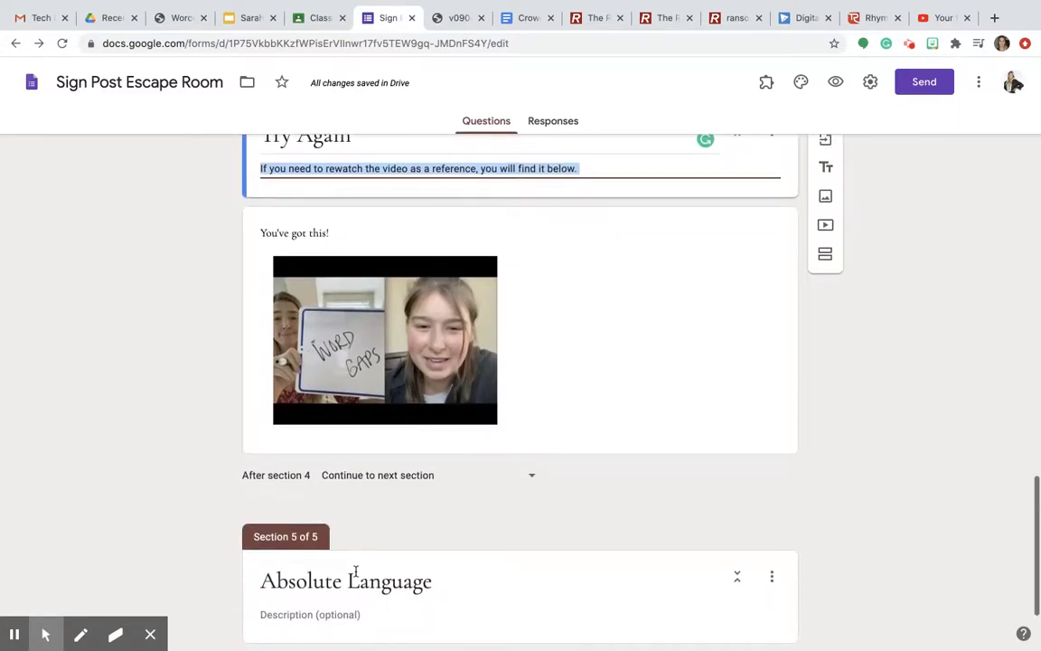
pyautogui.click(400, 477)
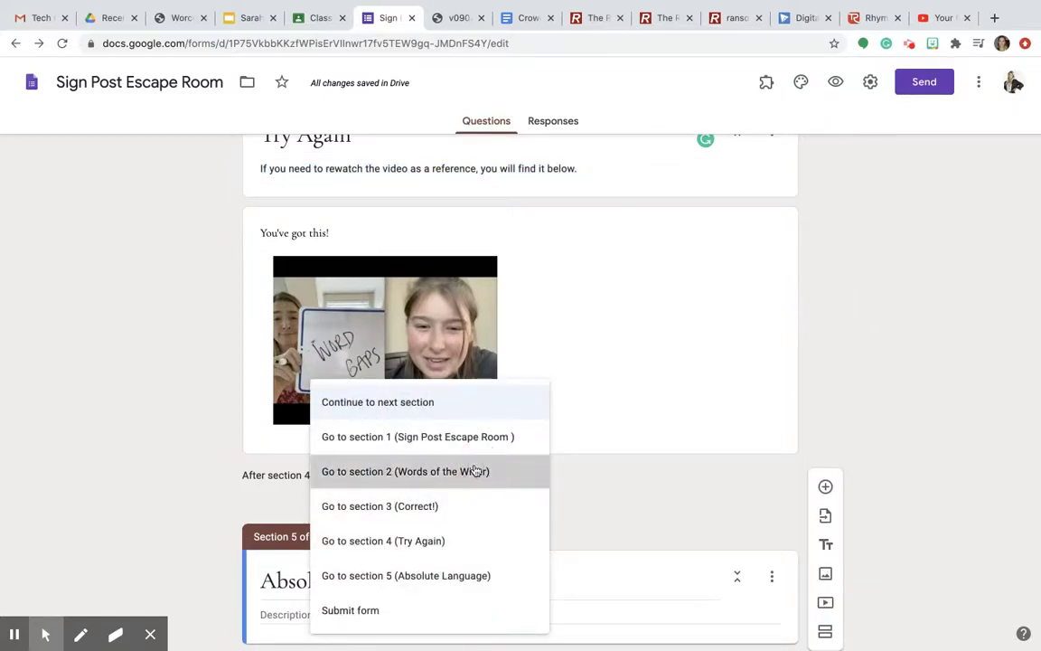
pyautogui.click(476, 471)
pyautogui.scroll(6, 637, 289)
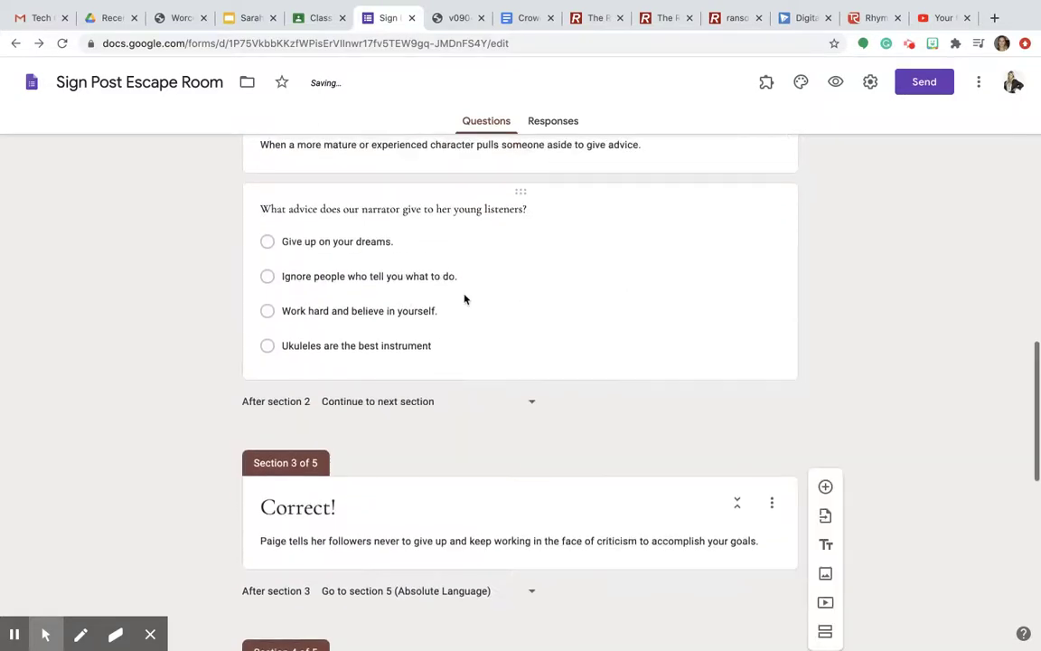
pyautogui.scroll(-10, 450, 542)
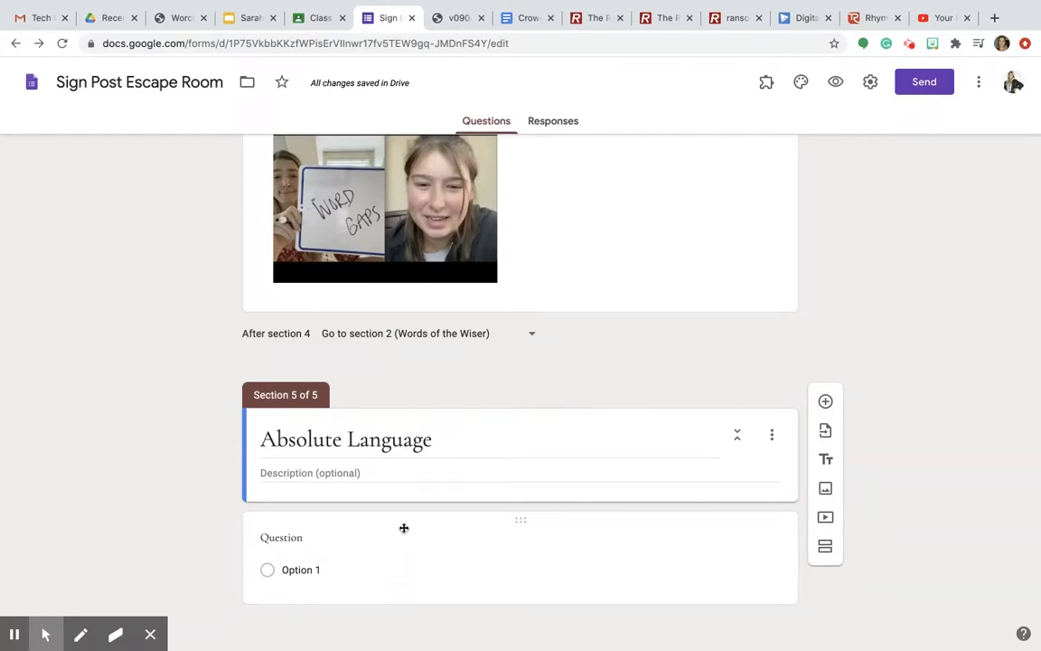
# Switch to the Crowd Sourced Escape Room Resources document and examine the table of linked resources and their descriptions.
pyautogui.click(526, 16)
pyautogui.scroll(-3, 328, 408)
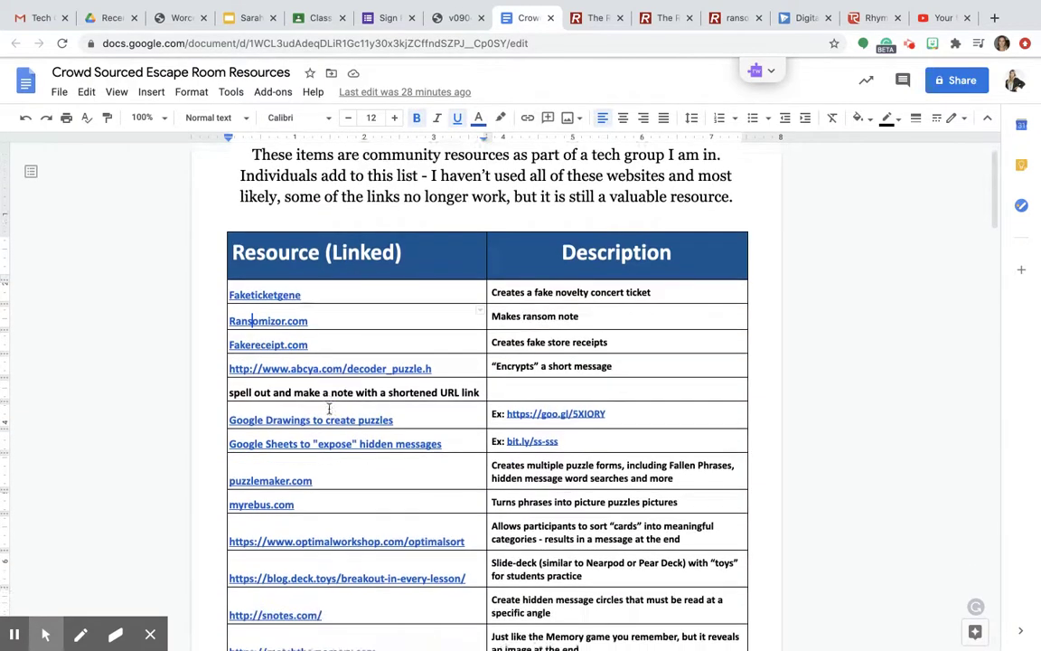
pyautogui.click(555, 262)
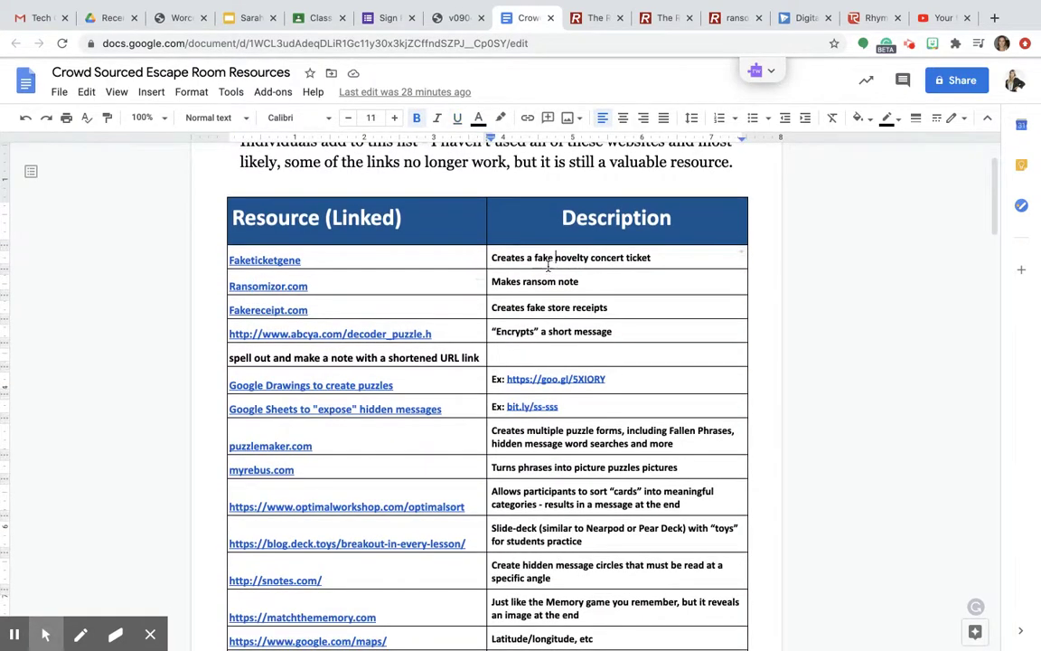
pyautogui.scroll(-2, 494, 364)
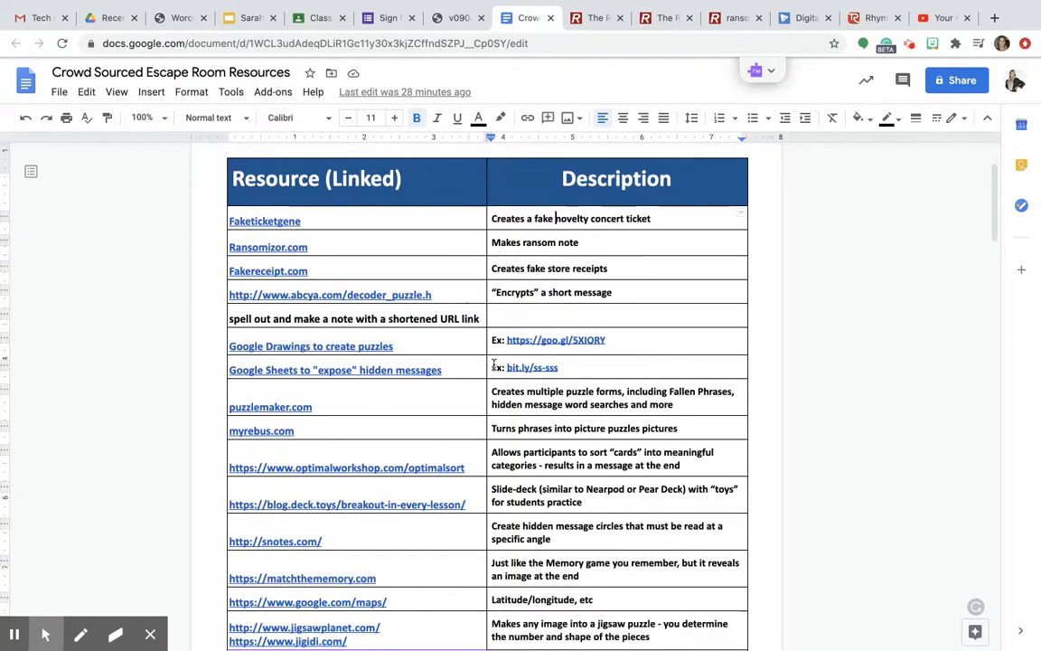
pyautogui.click(563, 283)
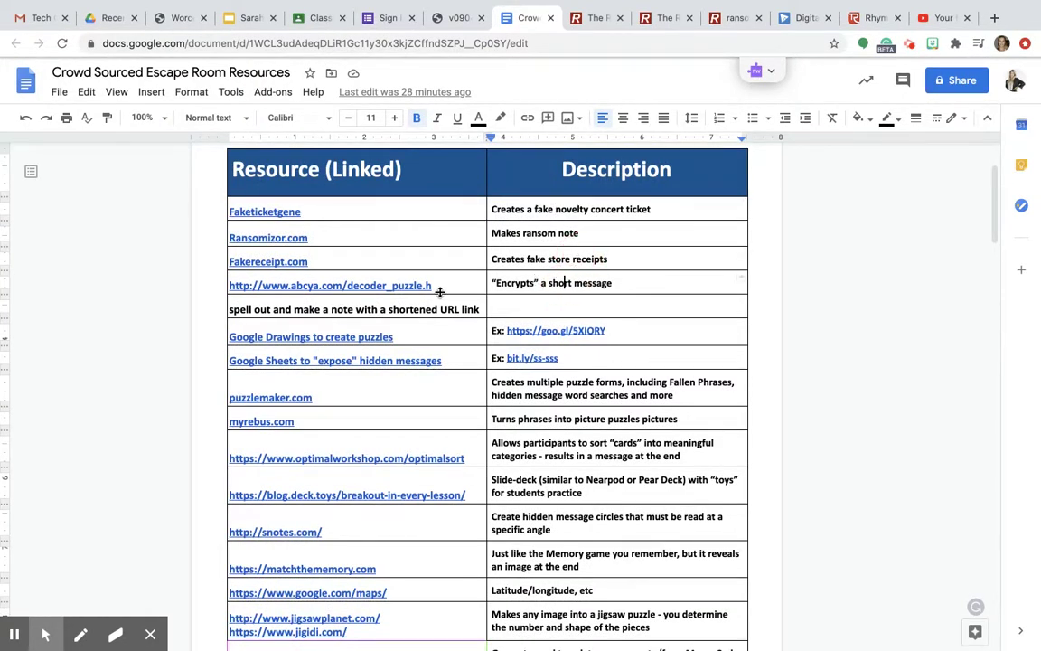
# Open the ABCya decoder puzzle link from the resource table and start the Secret Message Maker with a blank message.
pyautogui.click(384, 285)
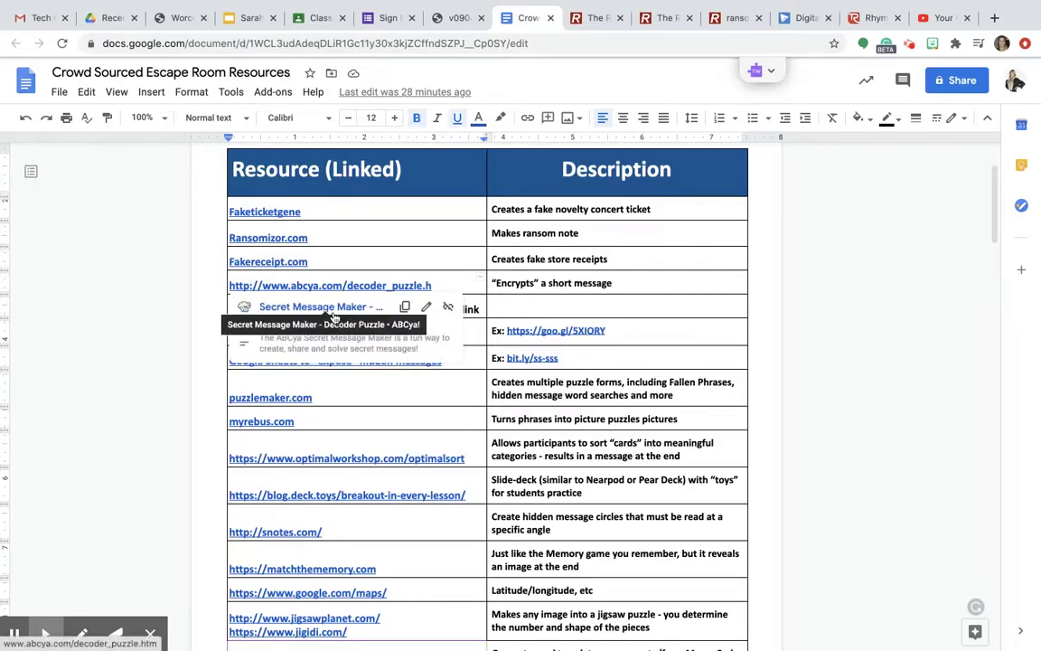
pyautogui.click(271, 305)
pyautogui.click(999, 299)
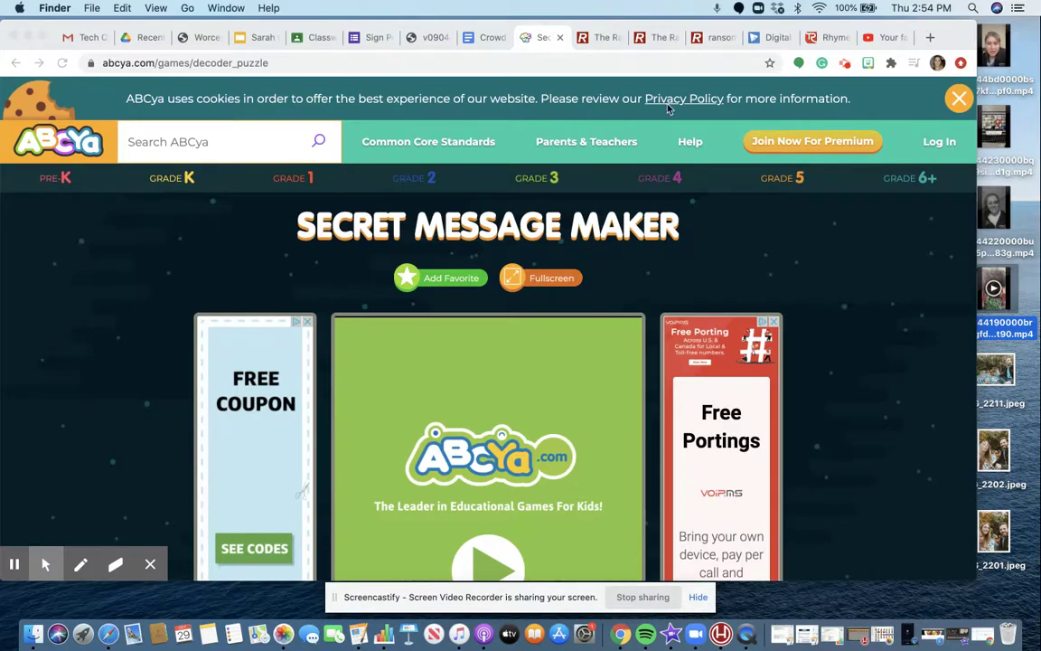
pyautogui.moveTo(669, 108); pyautogui.dragTo(573, 56)
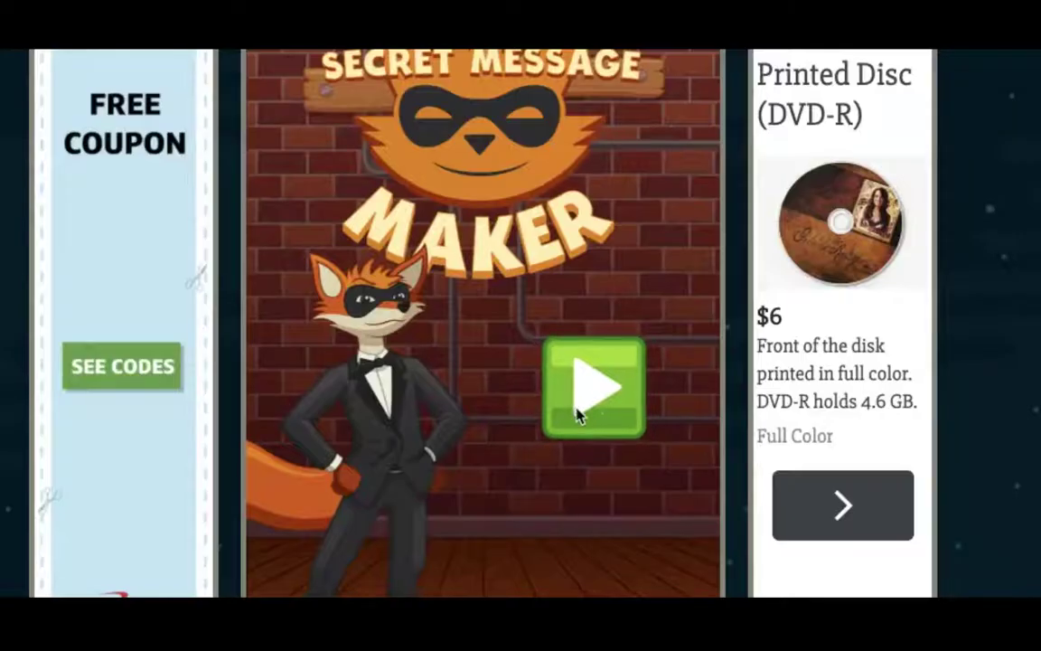
pyautogui.click(578, 411)
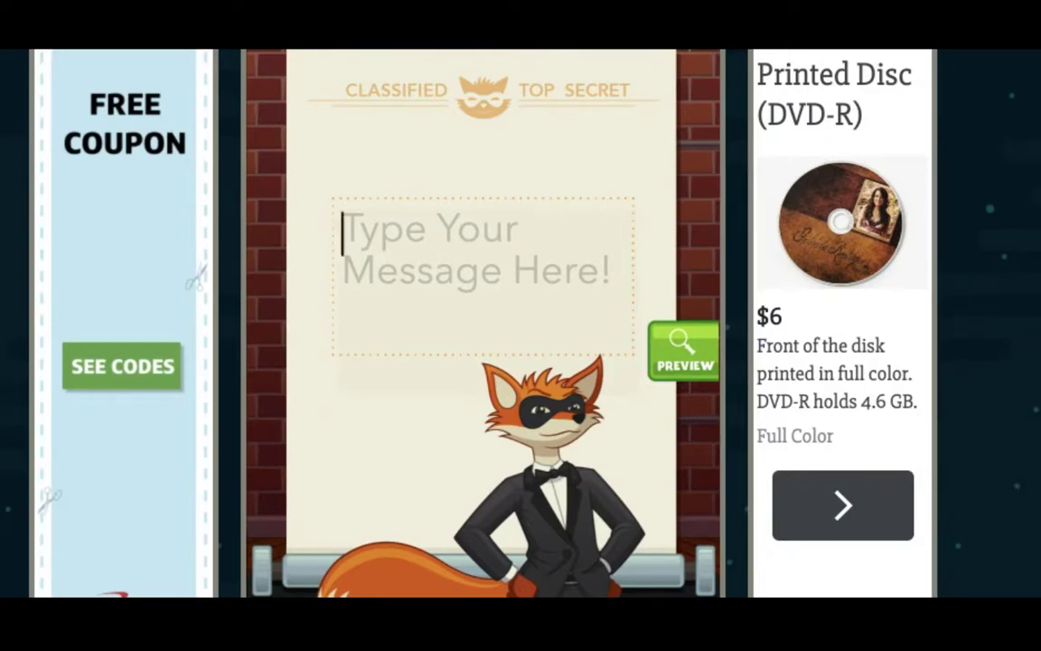
# Write the secret message "YES. FIX IT. DO IT." and preview its encoded version.
pyautogui.write('YES')
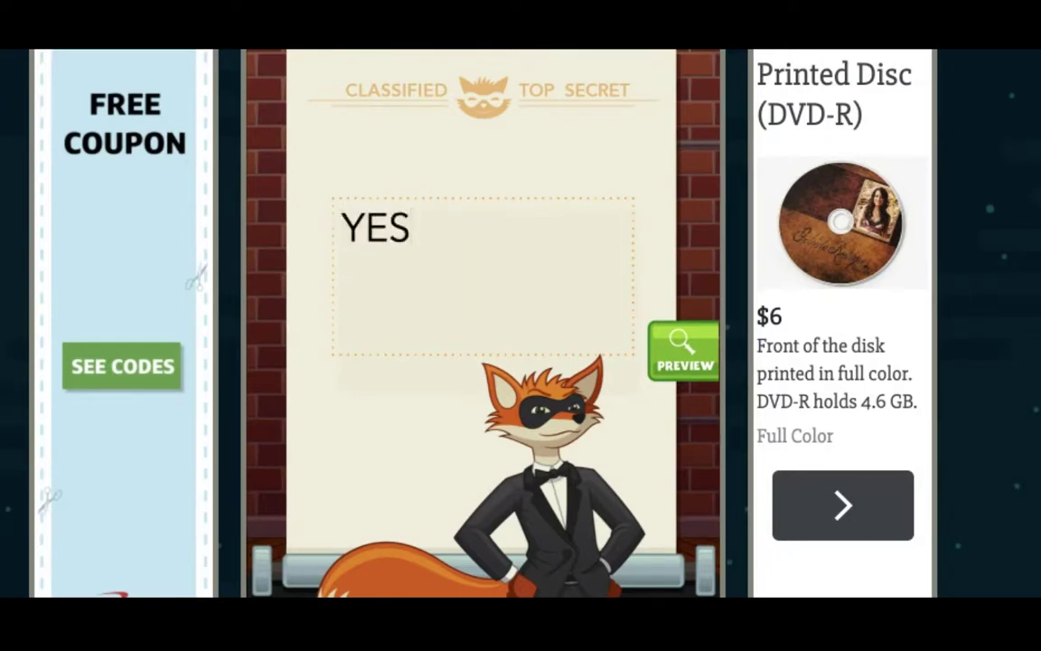
pyautogui.write(',')
pyautogui.press('BackSpace')
pyautogui.press('BackSpace')
pyautogui.write('. FIX IT')
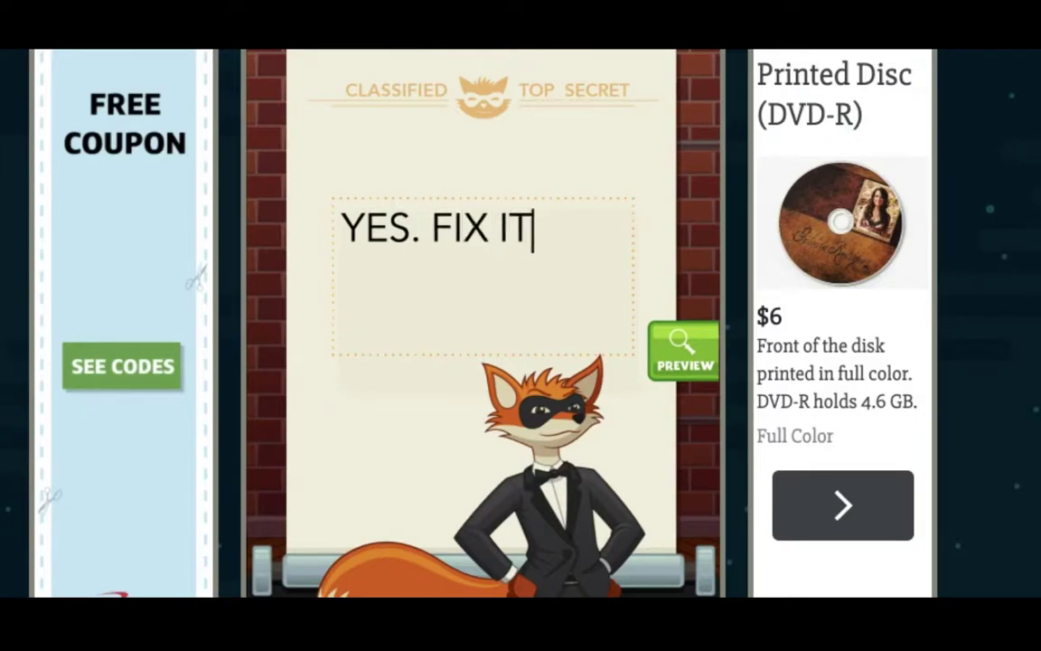
pyautogui.write('. DO IT.')
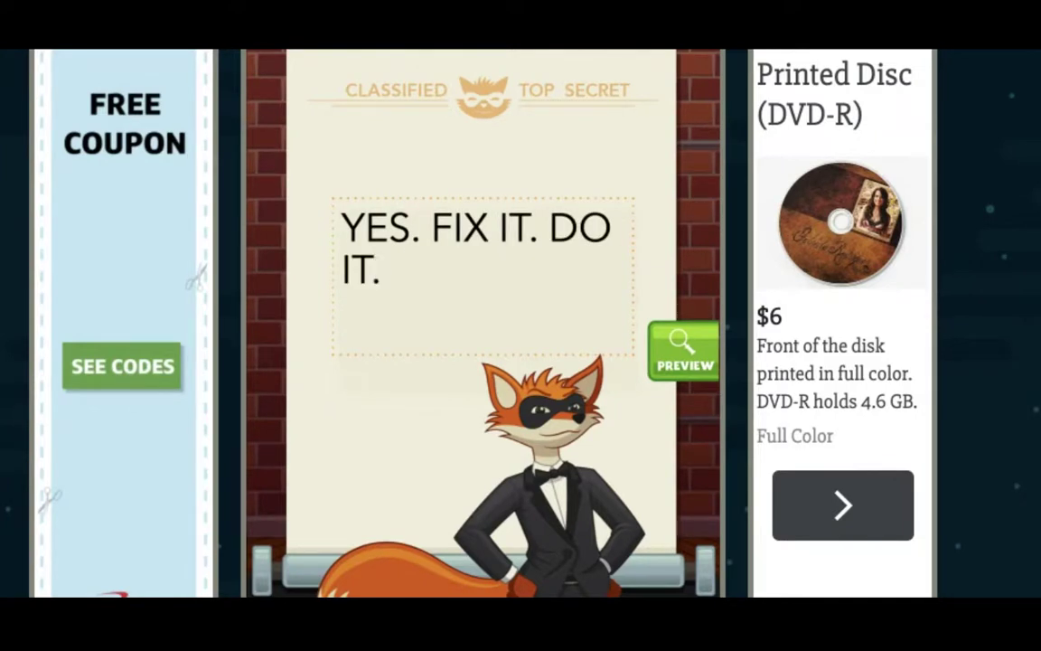
pyautogui.click(693, 349)
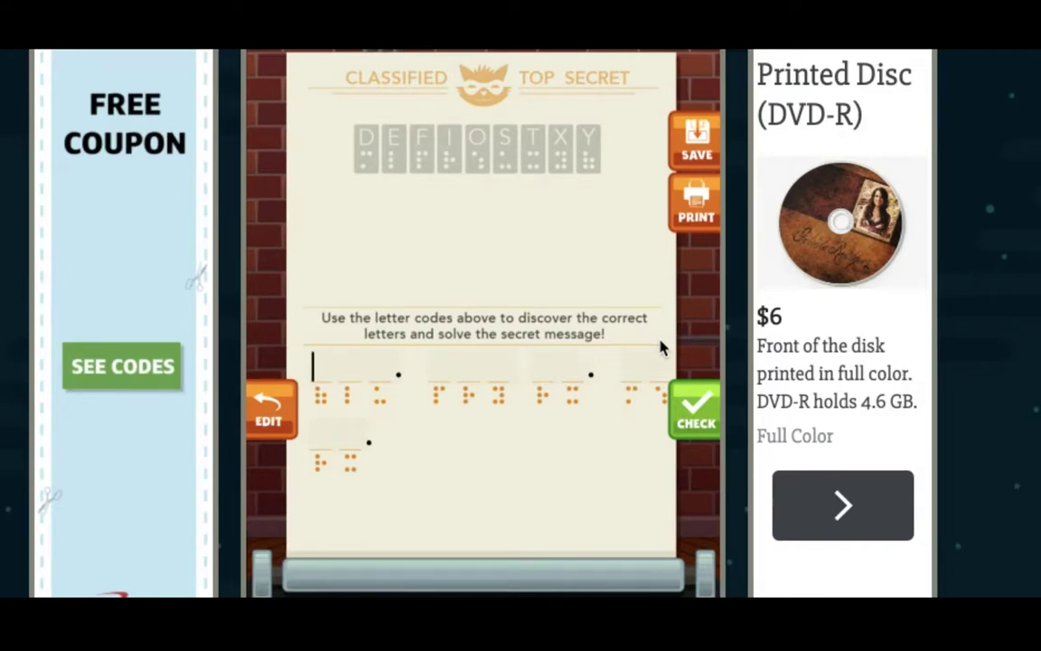
# Save the encoded message puzzle, entering the creator's surname as the name.
pyautogui.click(698, 137)
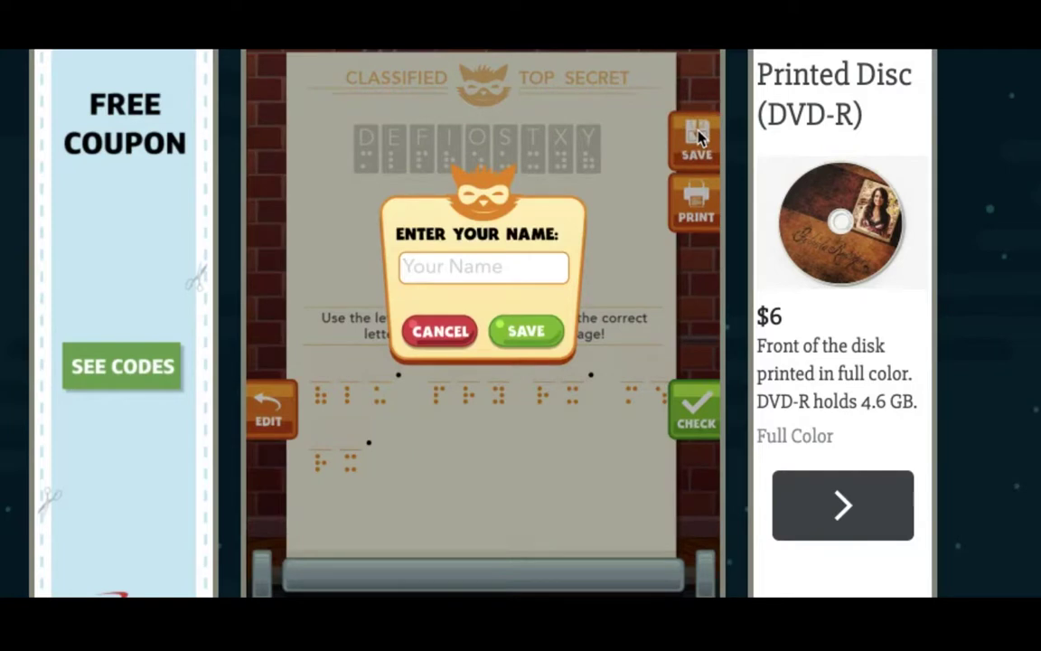
pyautogui.write('SANDERS')
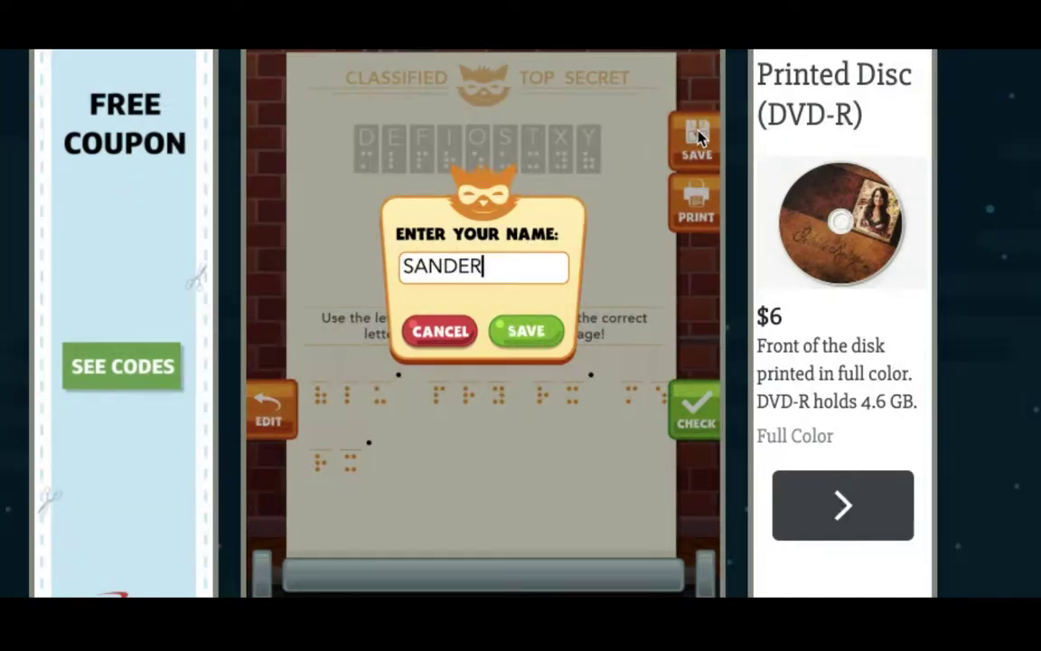
pyautogui.click(542, 341)
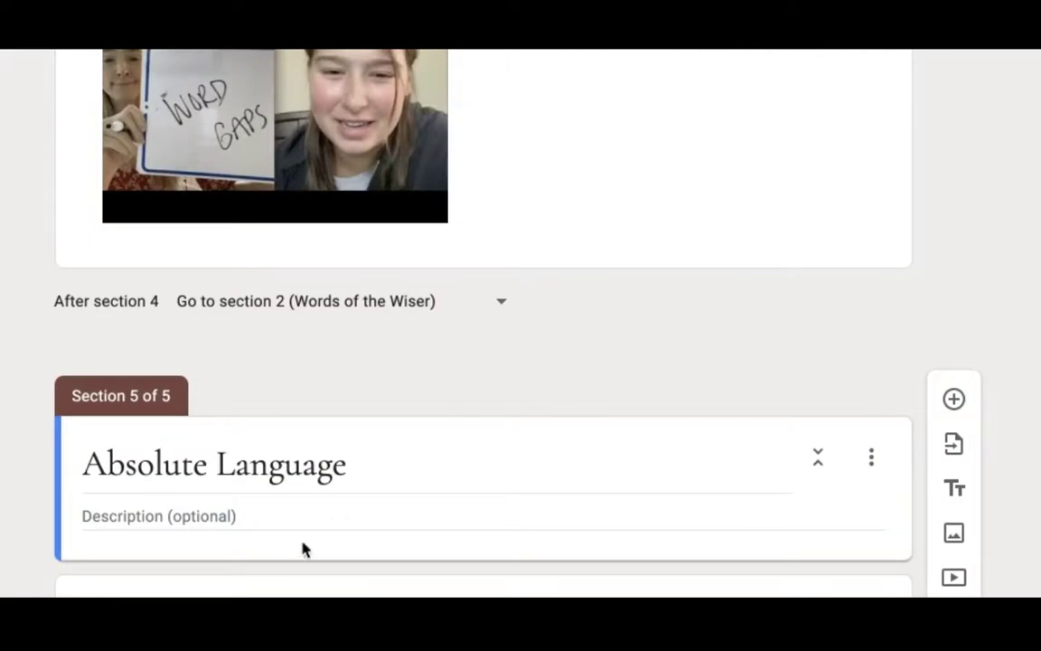
# In Google Forms, describe the Absolute Language section as: Use the encrypted message to discover Tabitha Brown's "absolute language" from the video.
pyautogui.click(302, 511)
pyautogui.scroll(-2, 302, 511)
pyautogui.write('Us')
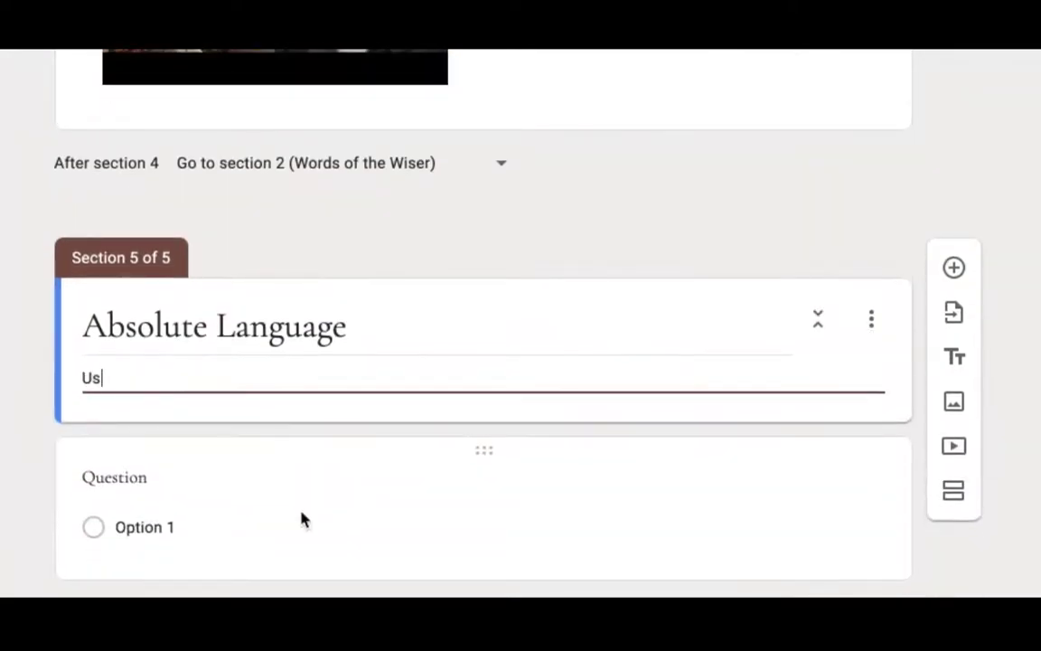
pyautogui.write('e the encrypted m')
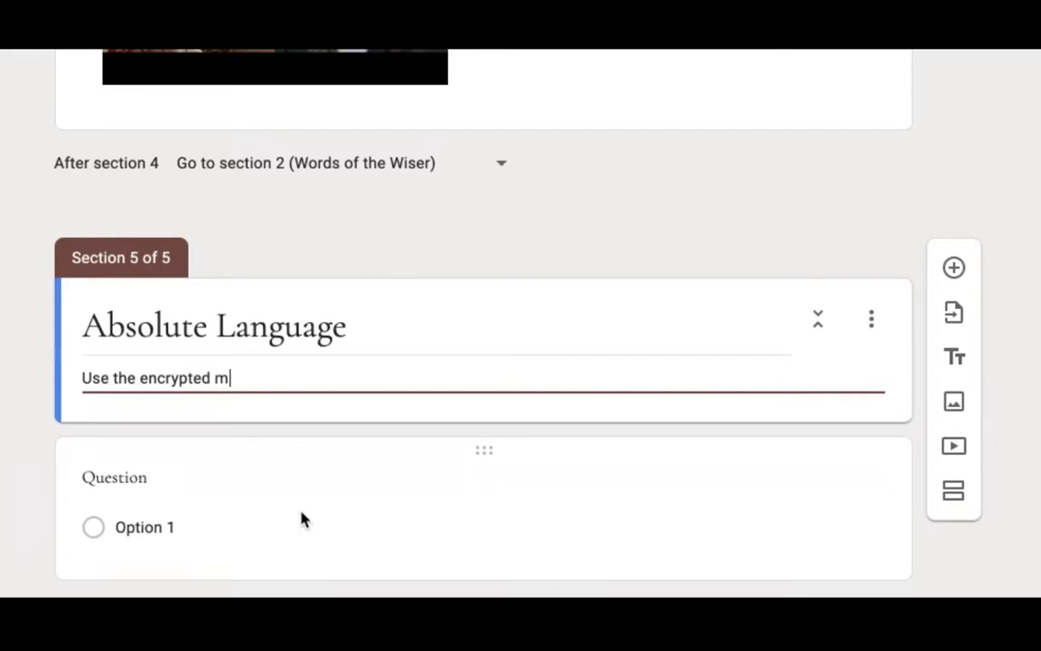
pyautogui.write('essage to discov')
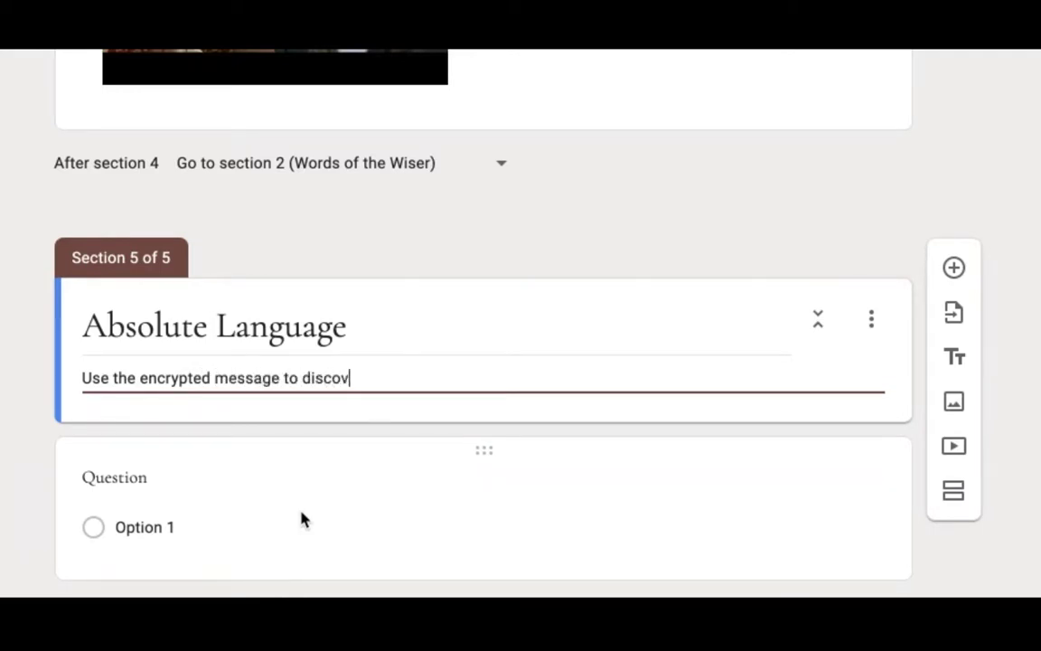
pyautogui.write('er Tabitha Brown')
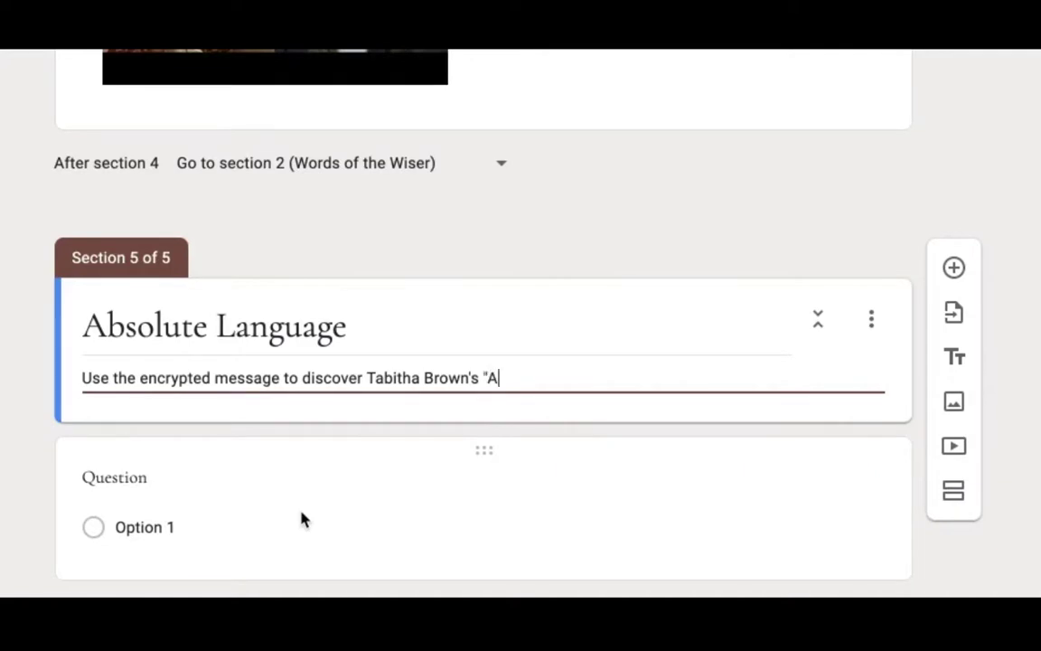
pyautogui.write('\'s "absolute ')
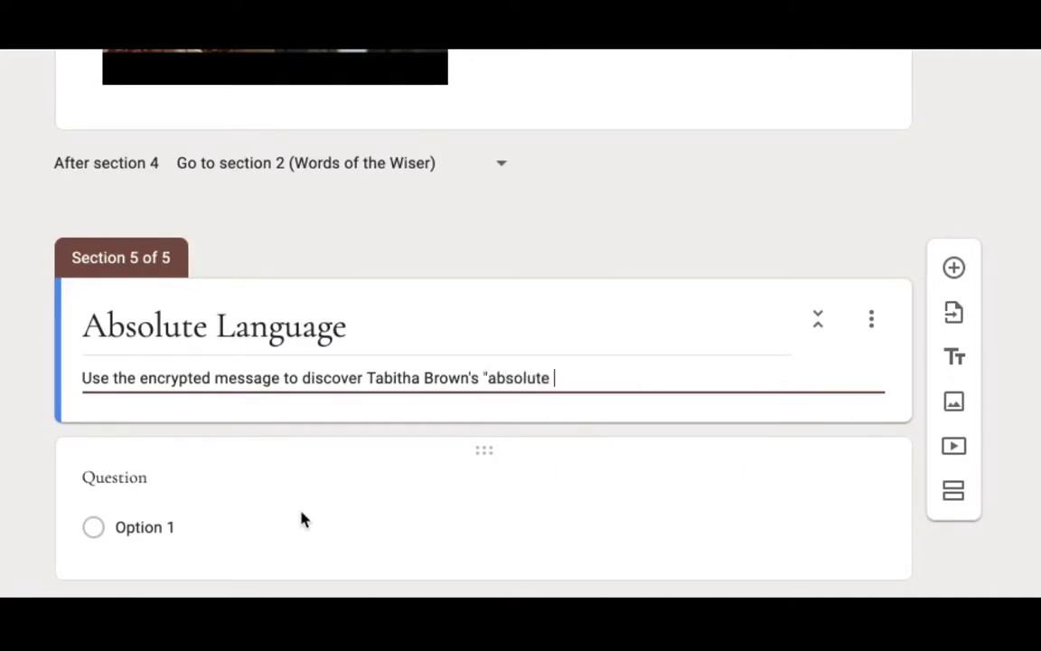
pyautogui.write('language" from the')
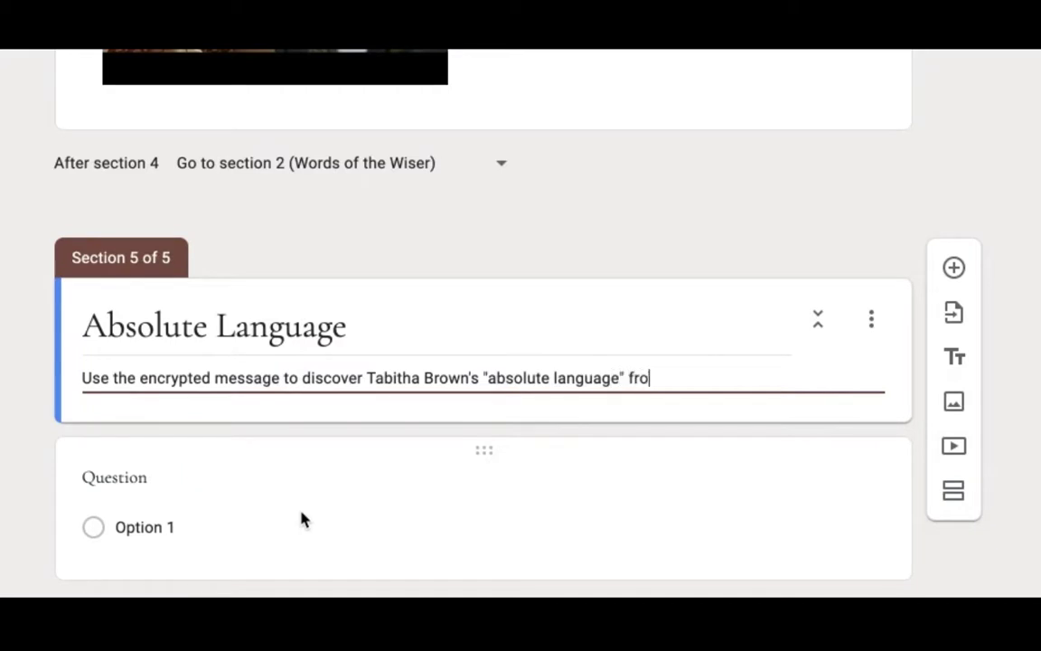
pyautogui.write('eo.')
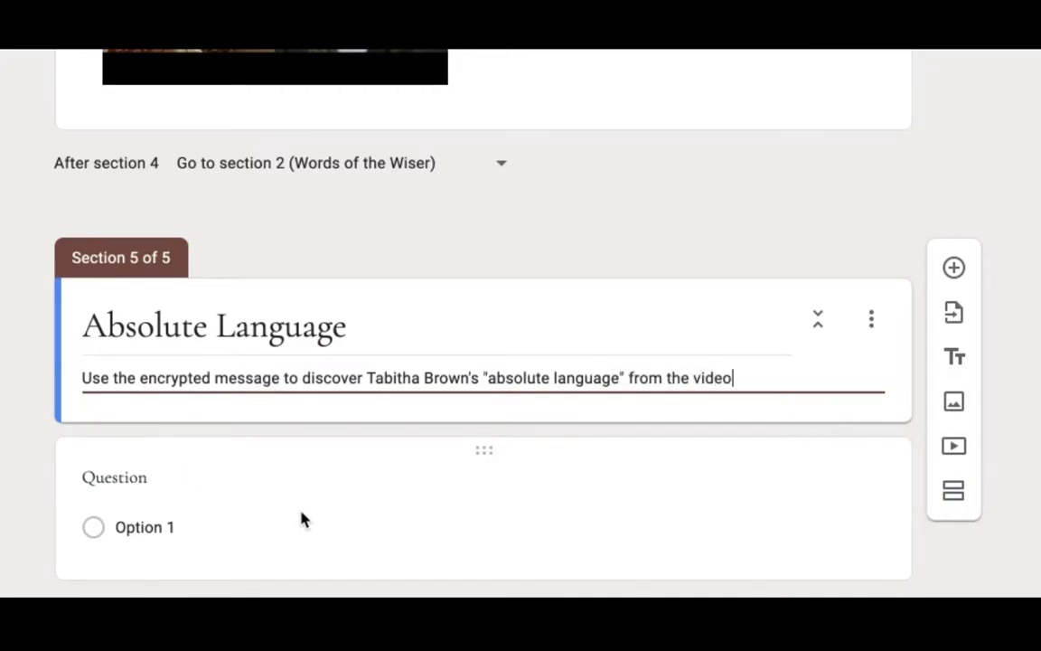
# Title the section 5 question "Her absolute message tells followers to..." and make it a short answer question.
pyautogui.click(132, 478)
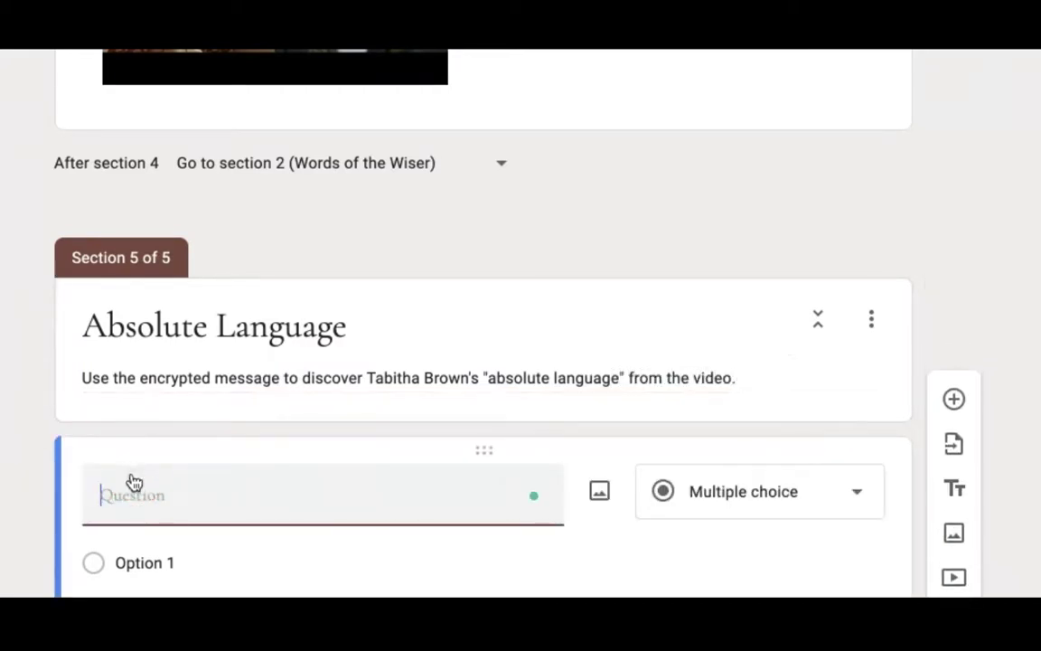
pyautogui.write('Her absolute message')
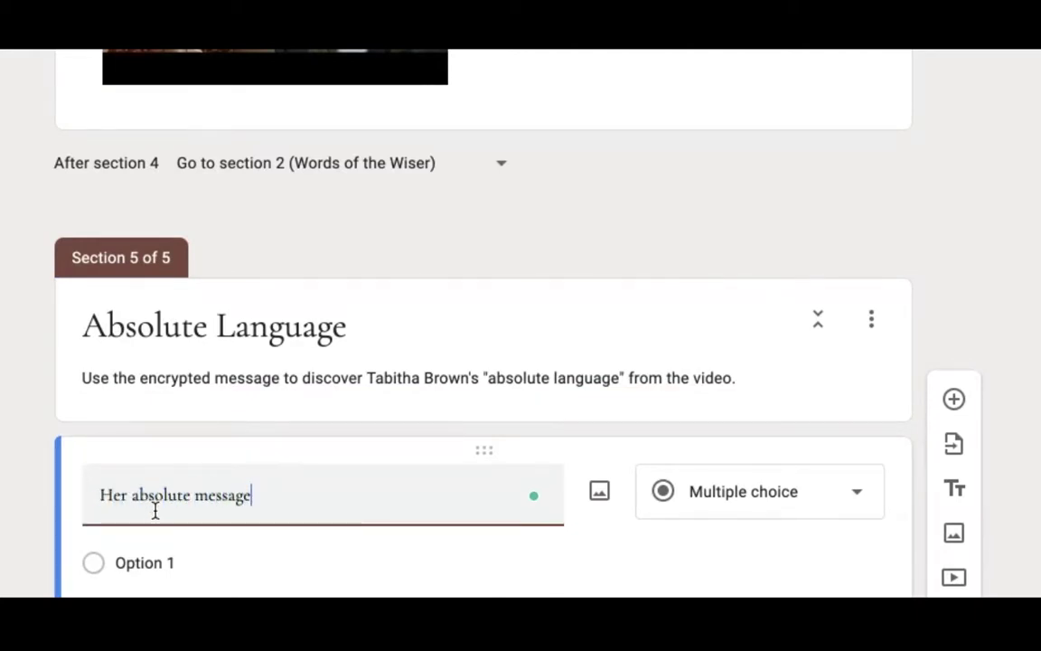
pyautogui.write(' tells foll')
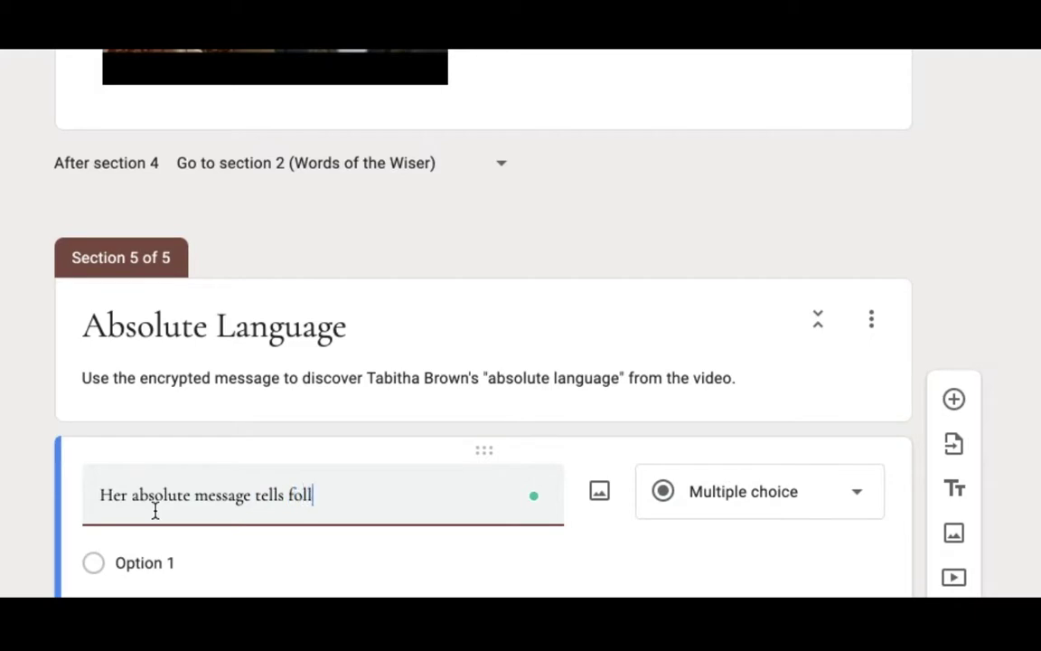
pyautogui.write('owers to...')
pyautogui.click(720, 492)
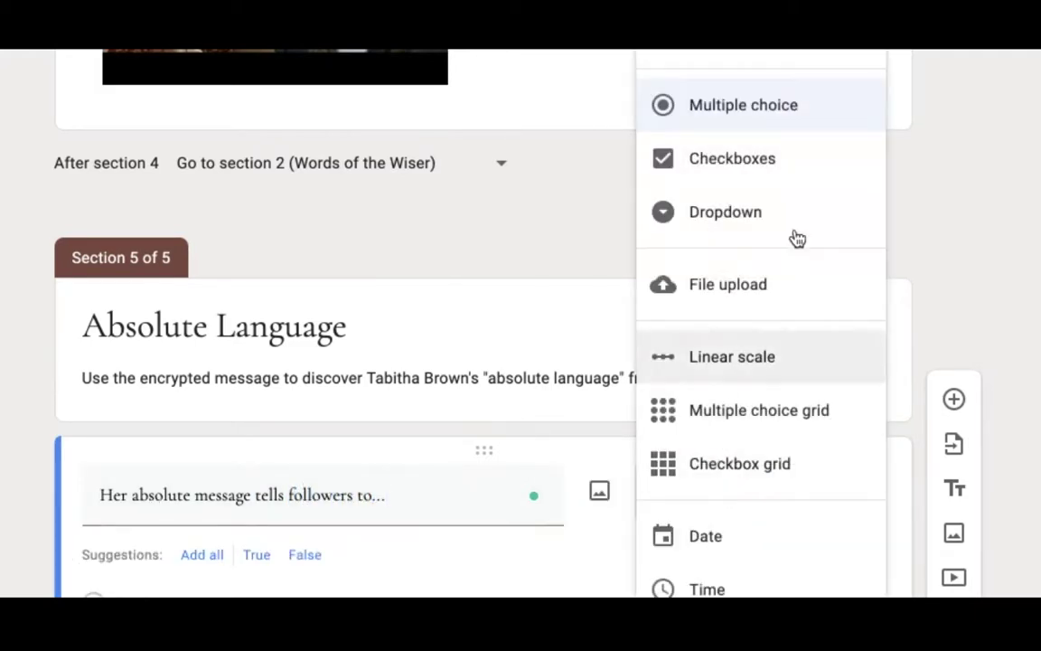
pyautogui.click(750, 59)
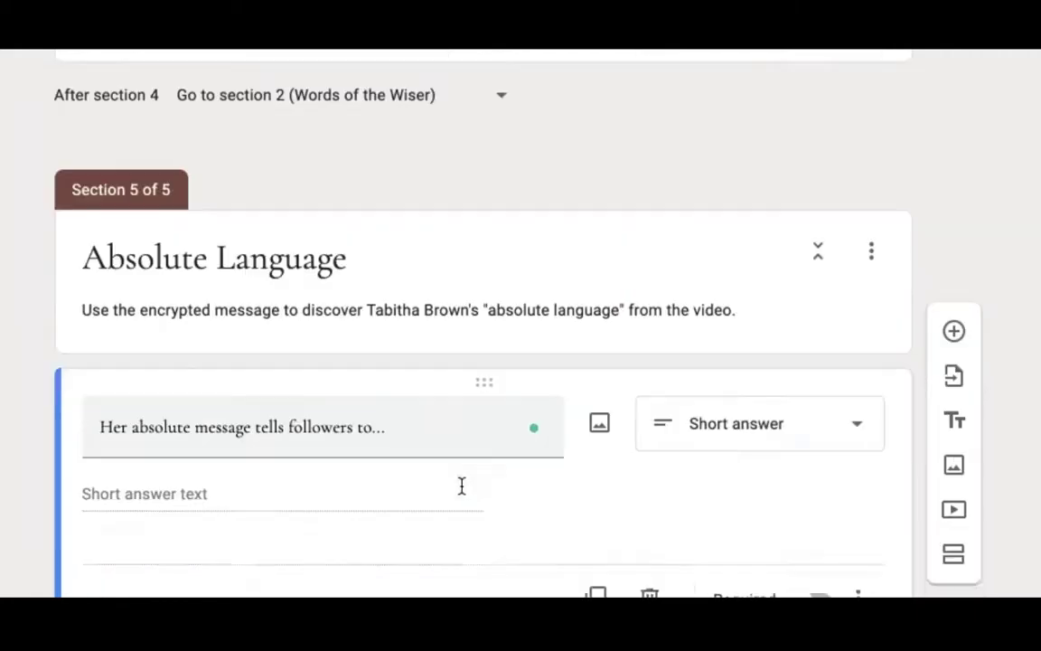
pyautogui.click(201, 437)
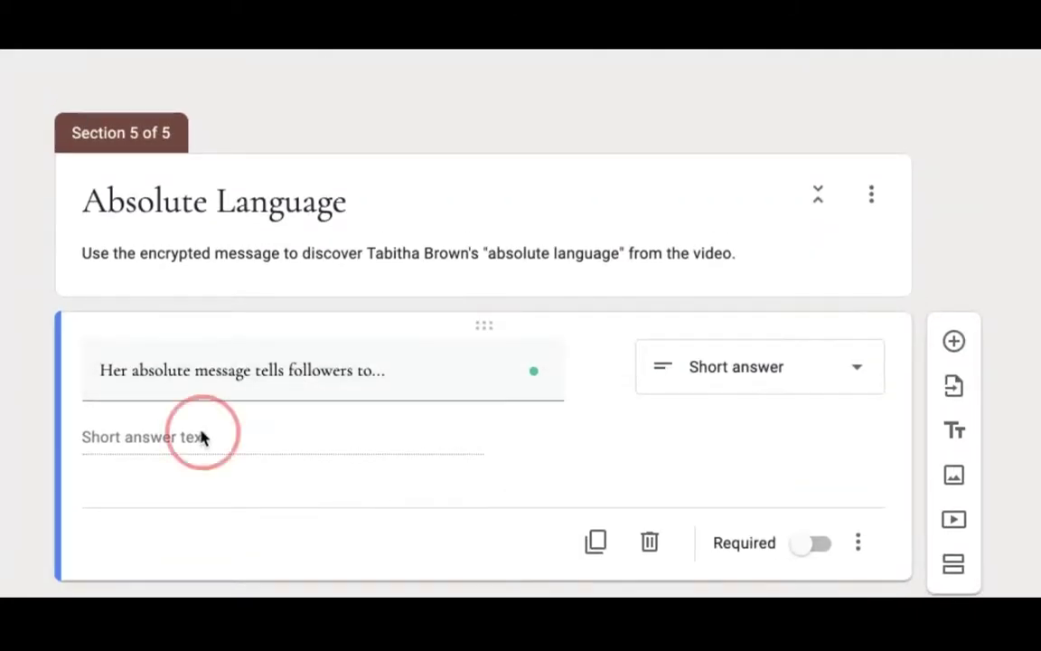
pyautogui.click(163, 440)
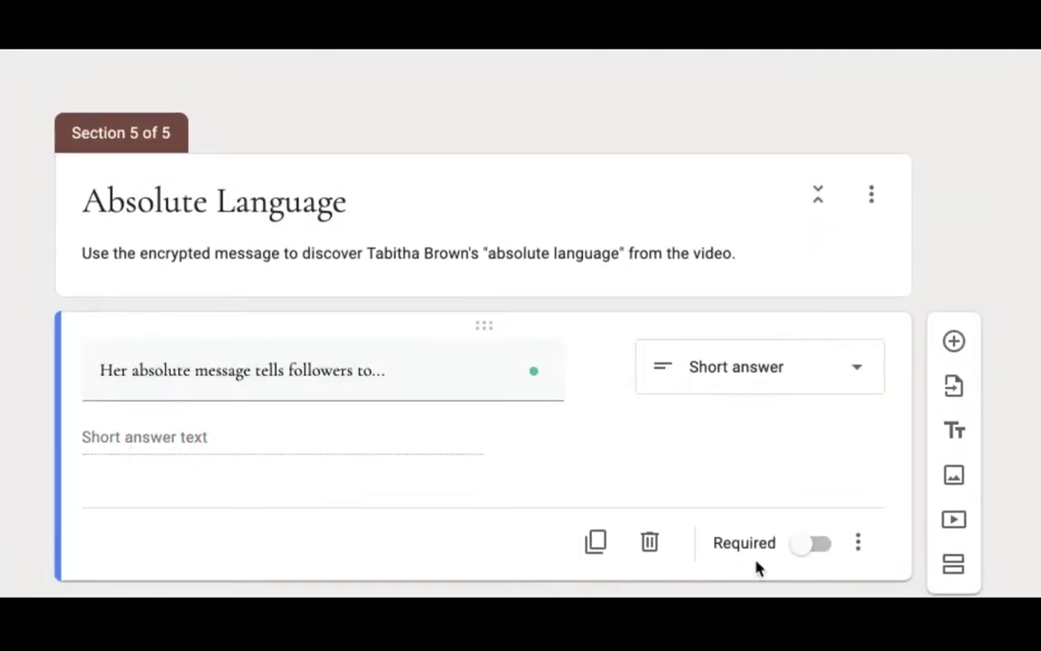
# Add response validation to the short answer question, requiring text that contains "Yes. Fix It. Do it.".
pyautogui.click(857, 543)
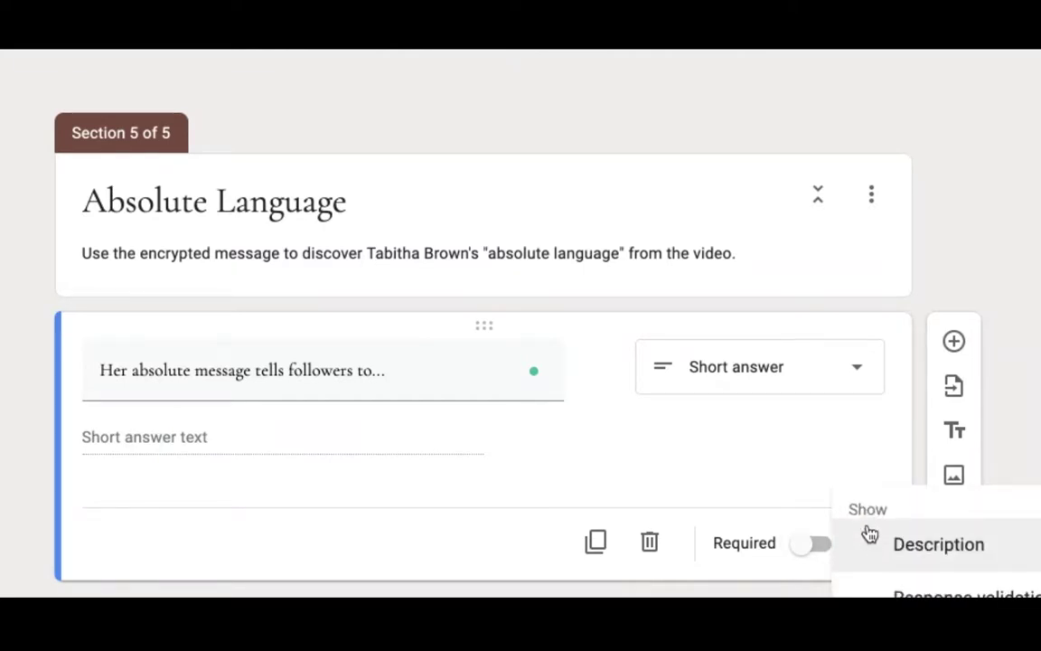
pyautogui.click(966, 597)
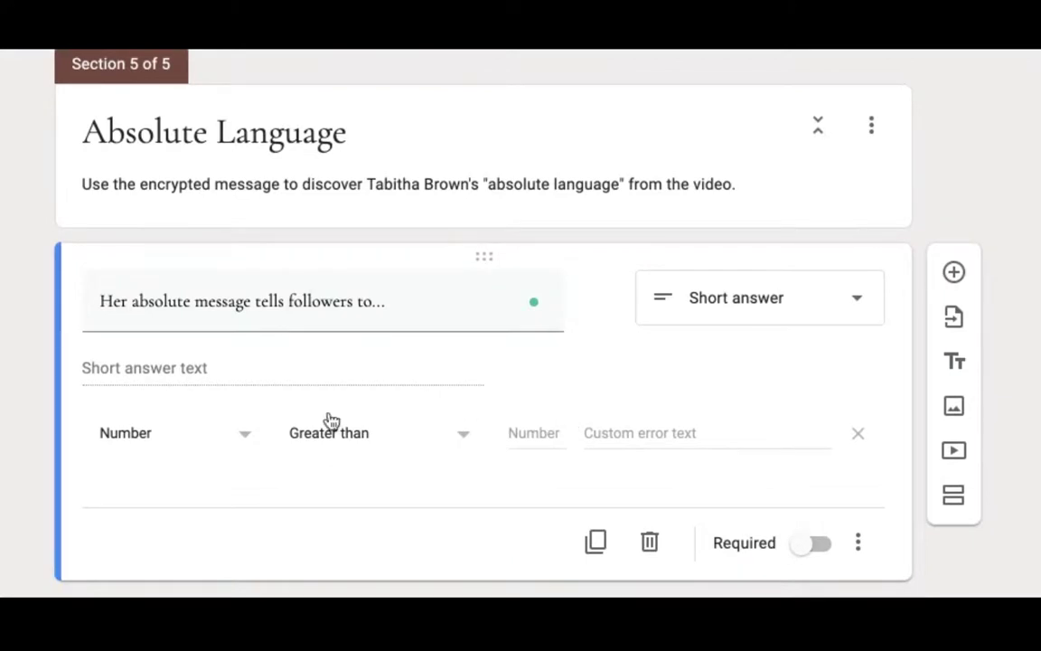
pyautogui.click(208, 437)
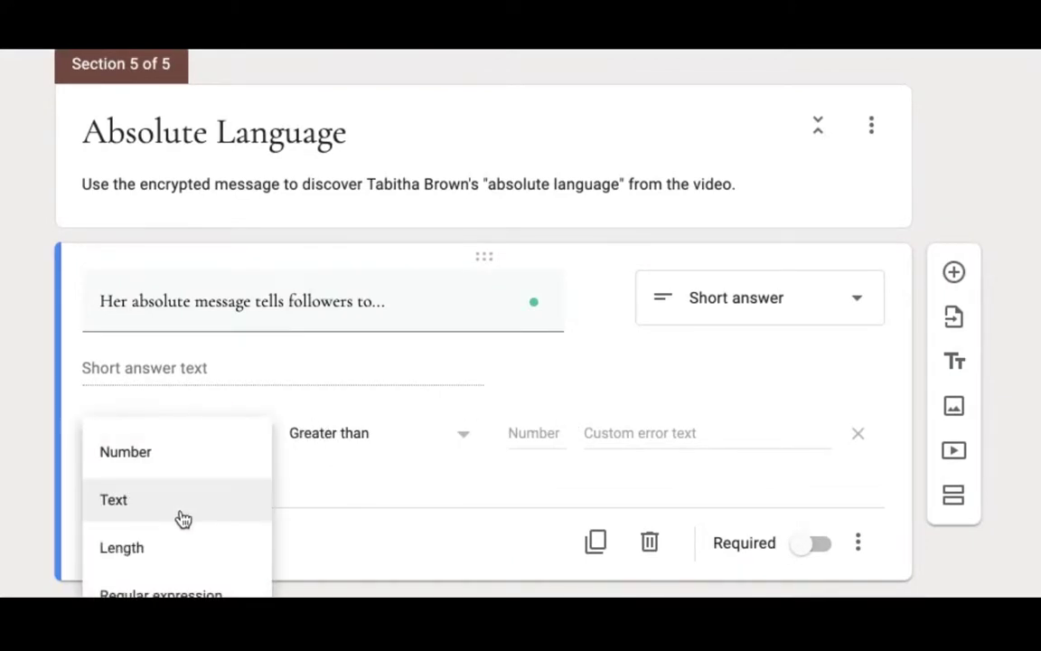
pyautogui.click(181, 518)
pyautogui.click(346, 440)
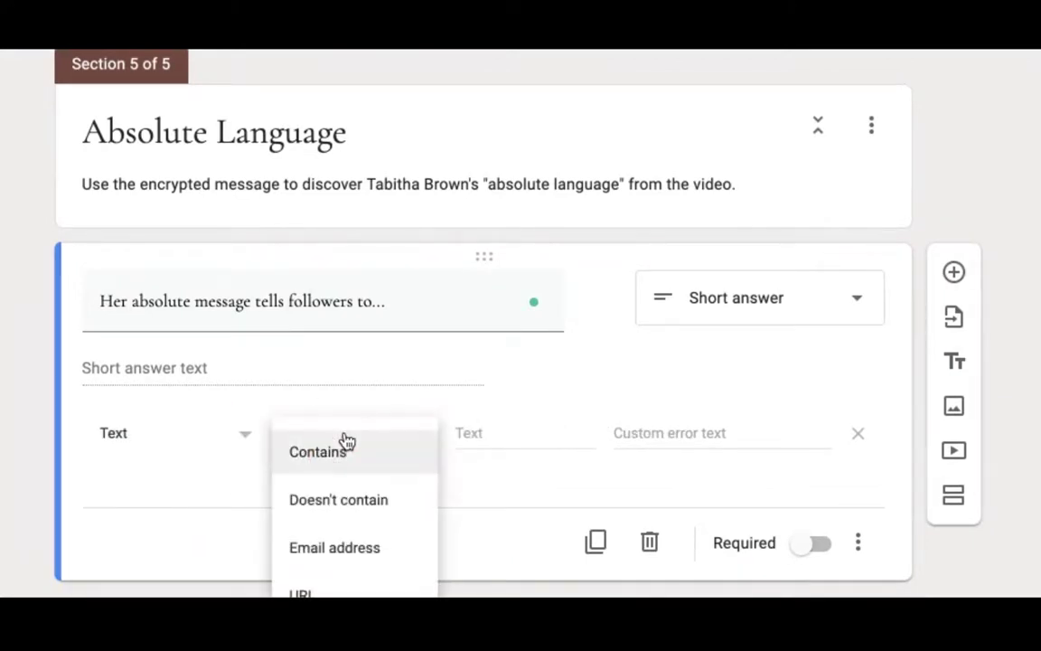
pyautogui.click(344, 438)
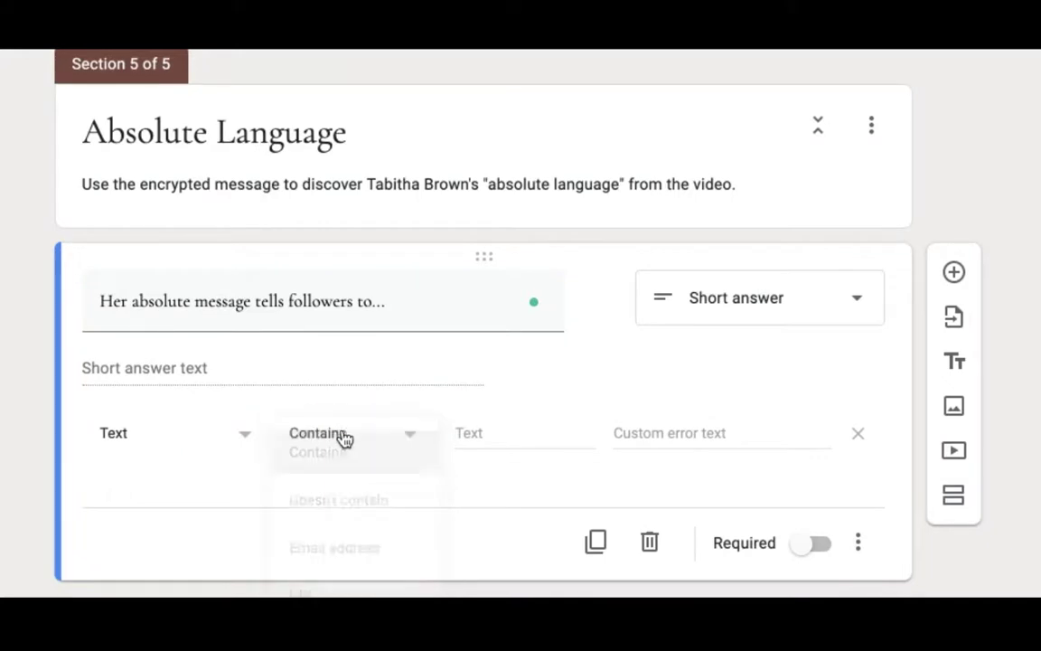
pyautogui.click(503, 428)
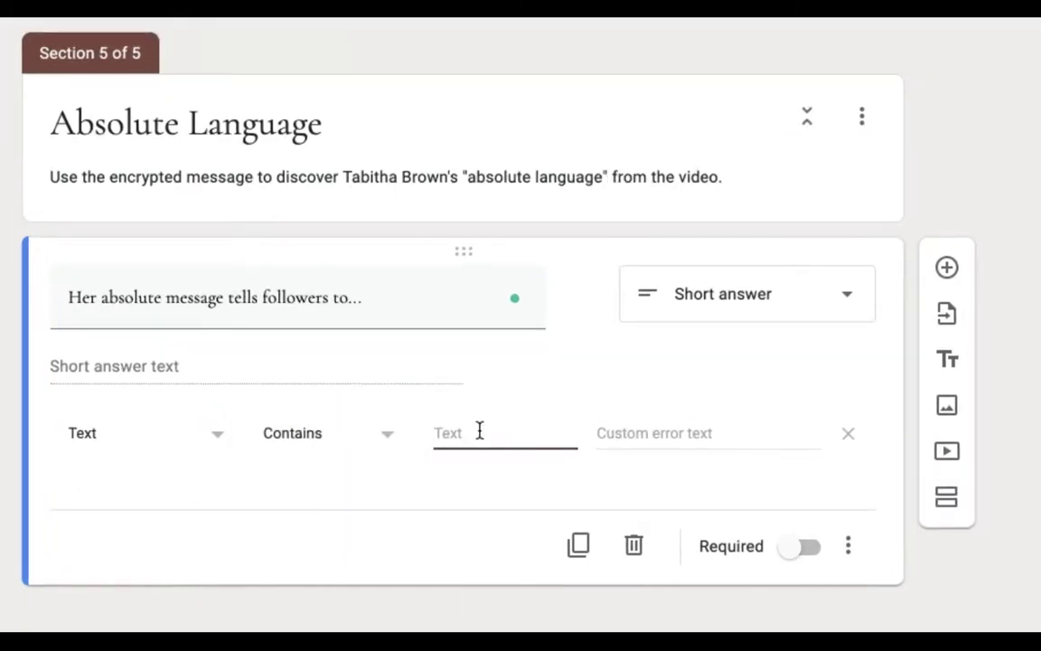
pyautogui.write('Yes. Fix It. Do it.')
# Append the dashed blanks "---.---.-- --." to the question title and change the required validation text to "YES. FIX IT. DO IT.".
pyautogui.tripleClick(407, 297)
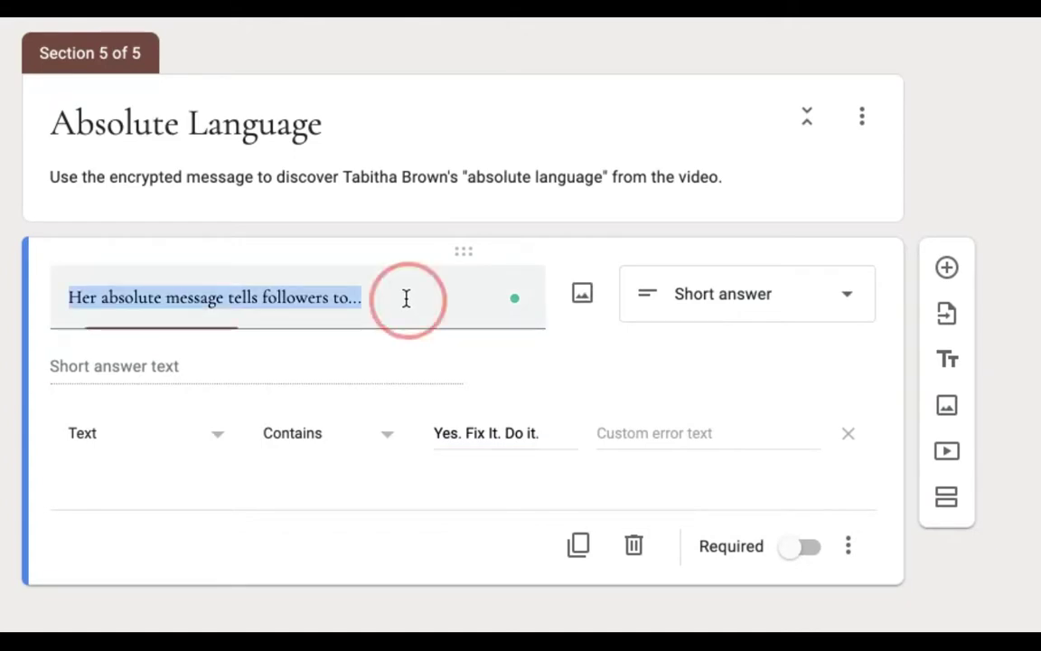
pyautogui.click(407, 297)
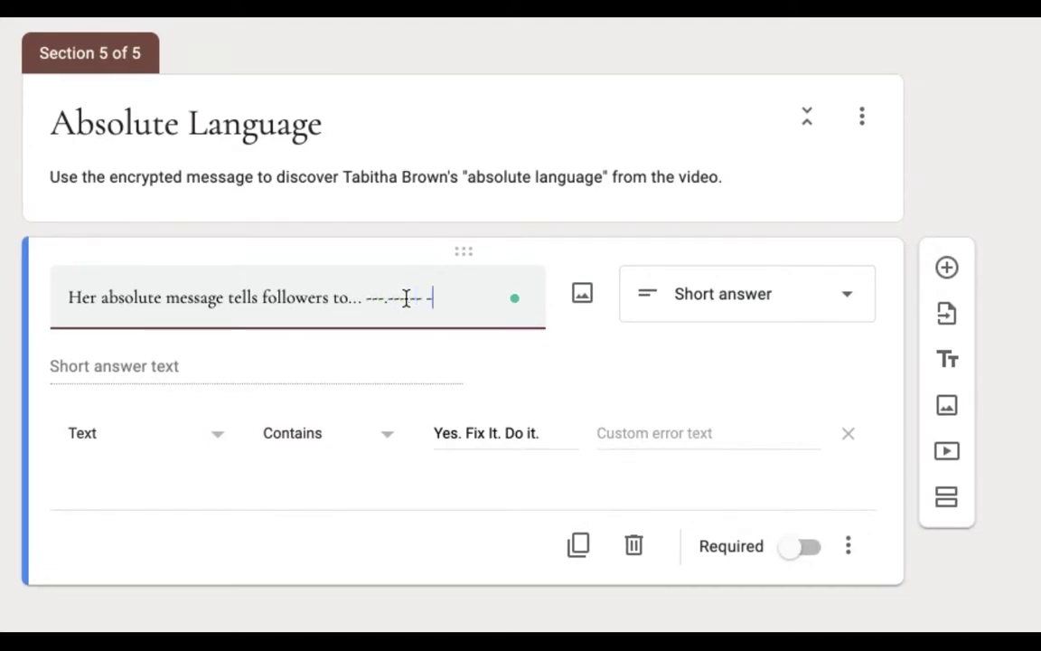
pyautogui.tripleClick(551, 432)
pyautogui.write('YES')
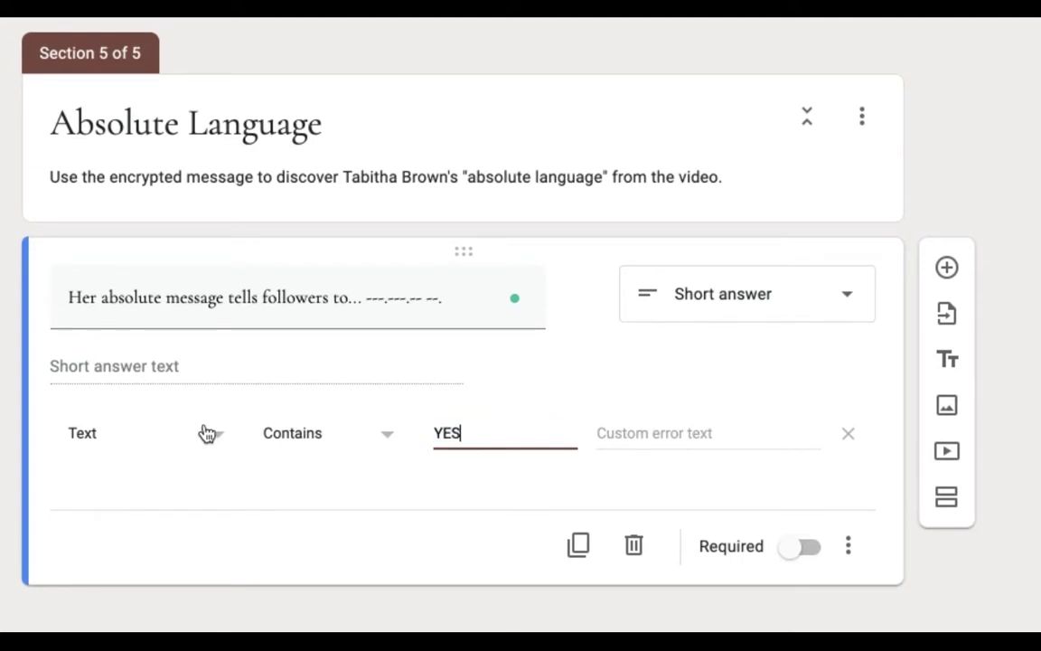
pyautogui.write('. FIX IT. DO IT.')
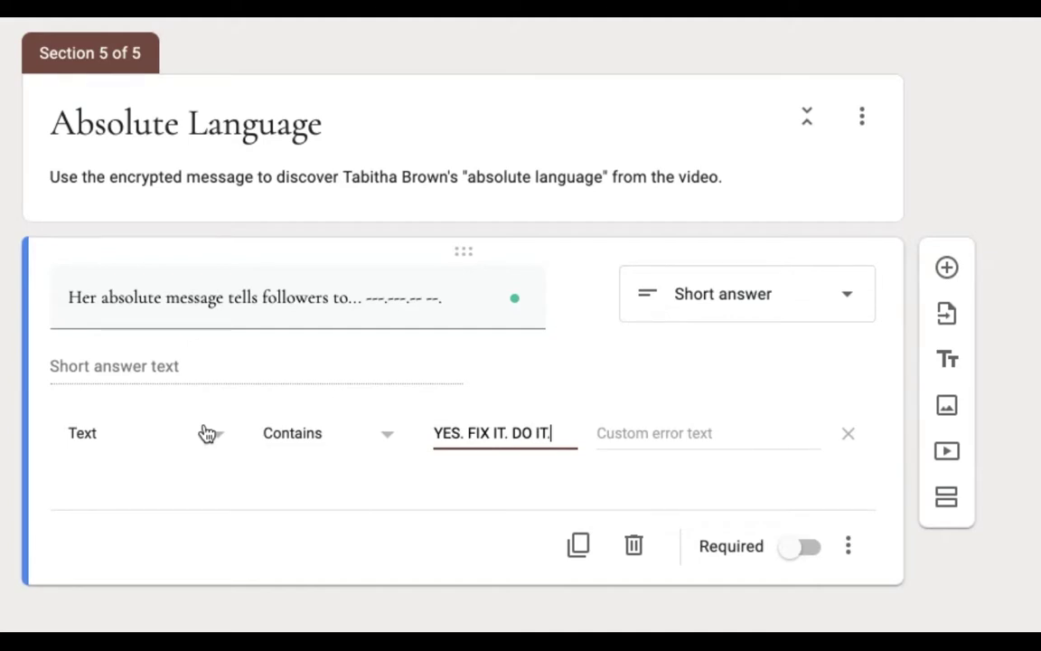
# Append "*ALL CAPS" to the question title and set the validation's custom error text to "Try again.".
pyautogui.tripleClick(460, 295)
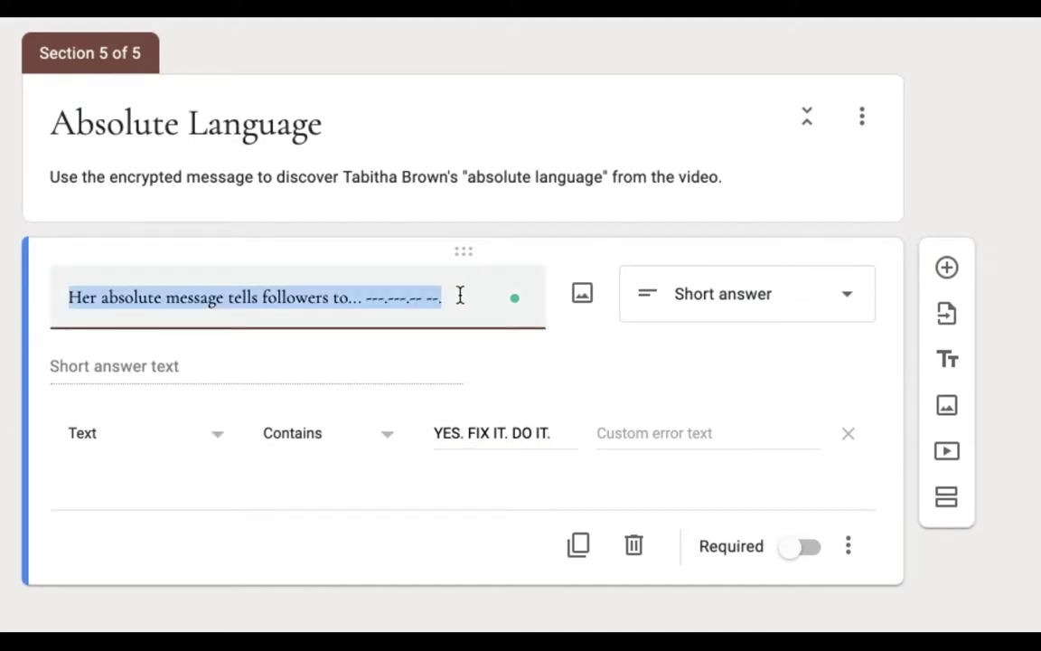
pyautogui.click(460, 296)
pyautogui.write('*ALL CA')
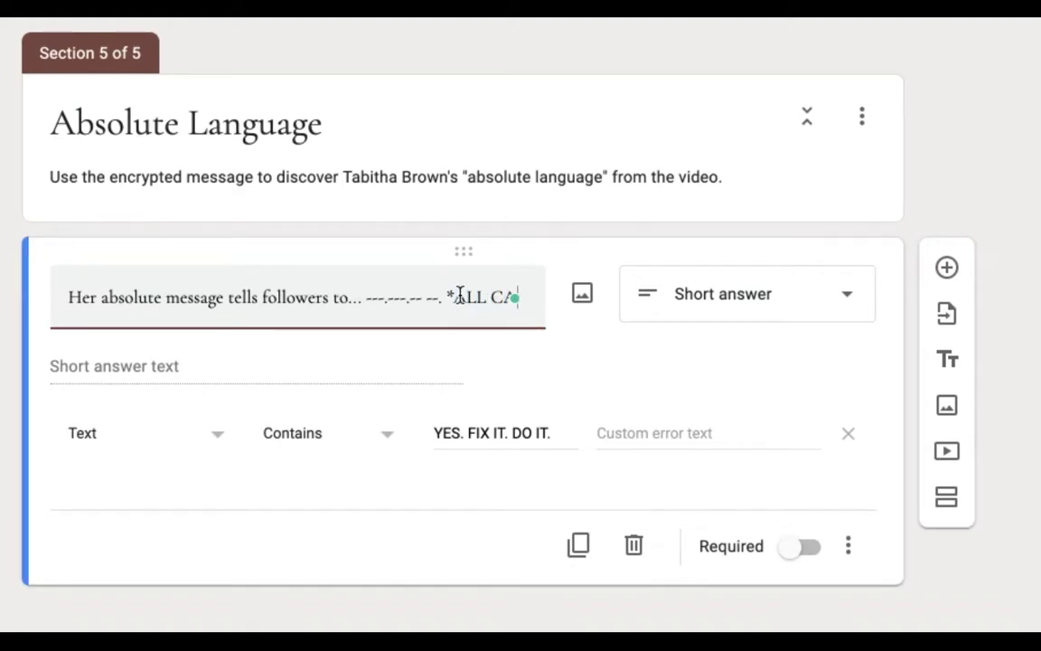
pyautogui.write('PS')
pyautogui.click(651, 461)
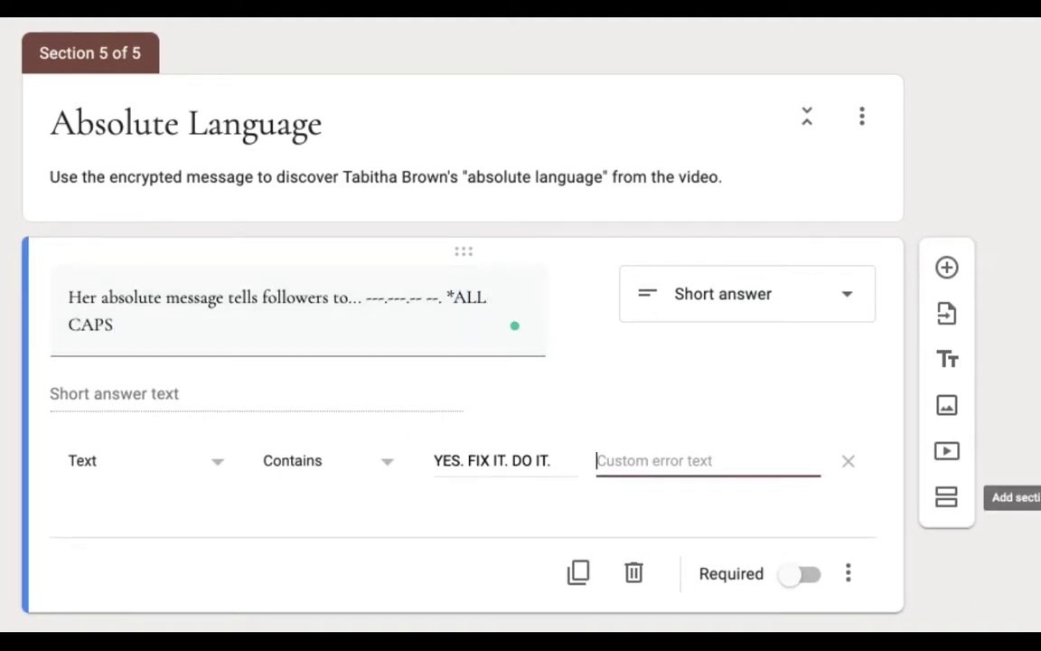
pyautogui.write('Try again.')
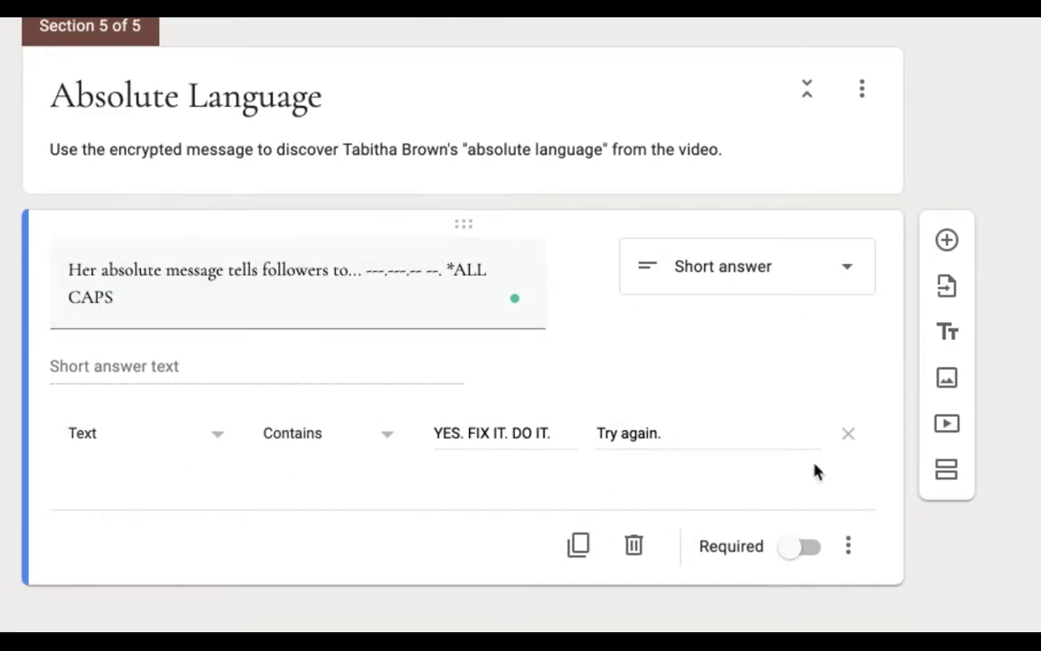
# Check the encrypted-message question's extra options, then review the form's earlier sections and where each one leads after completion.
pyautogui.click(850, 550)
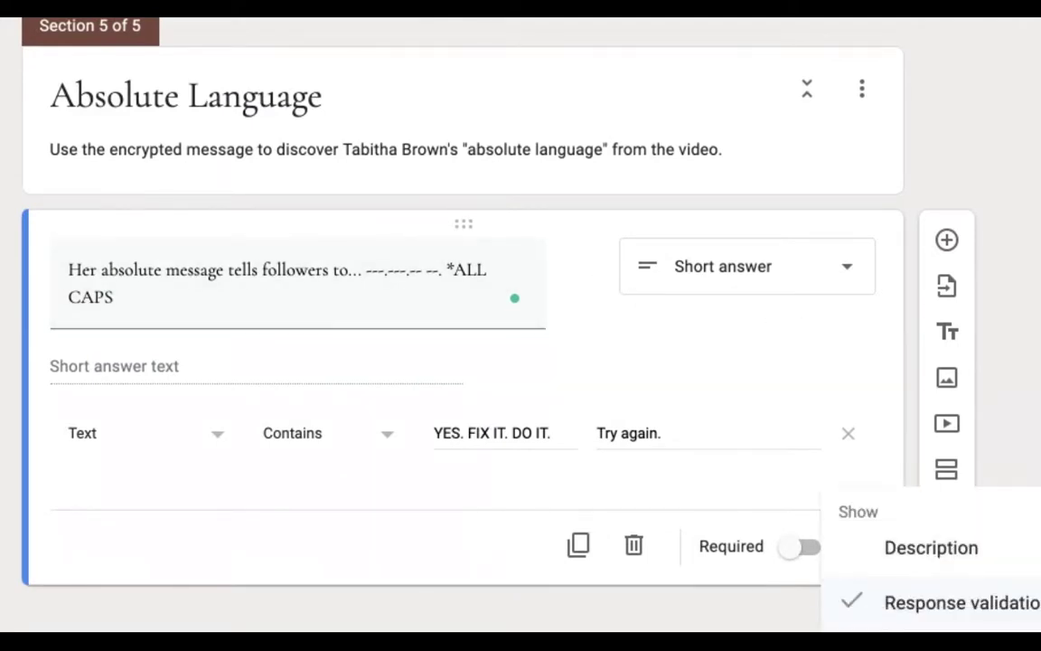
pyautogui.press('Escape')
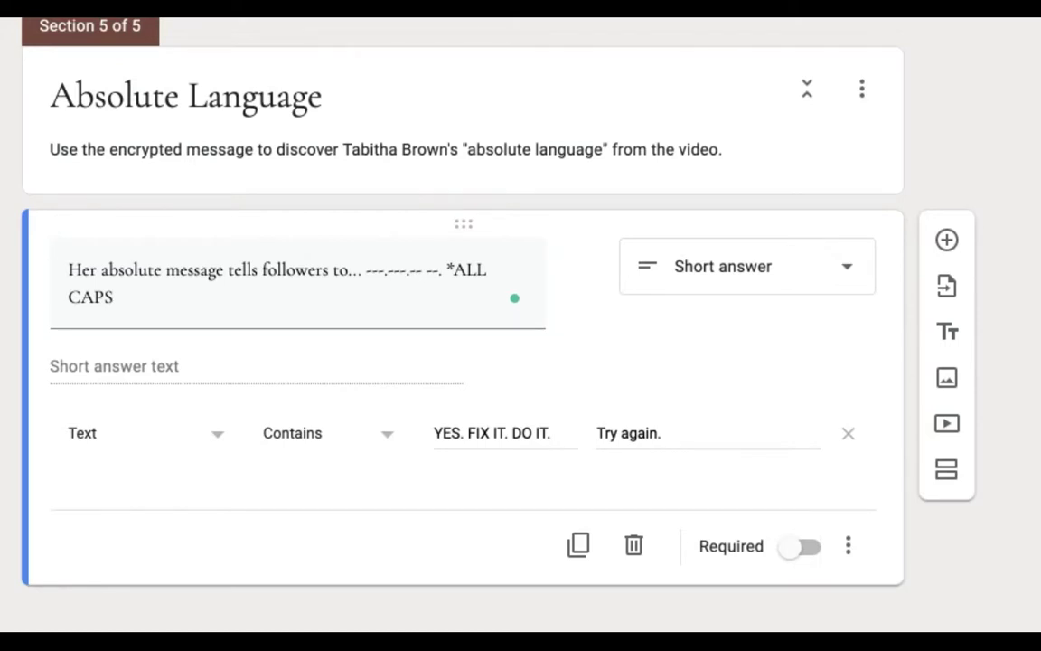
pyautogui.scroll(12, 452, 325)
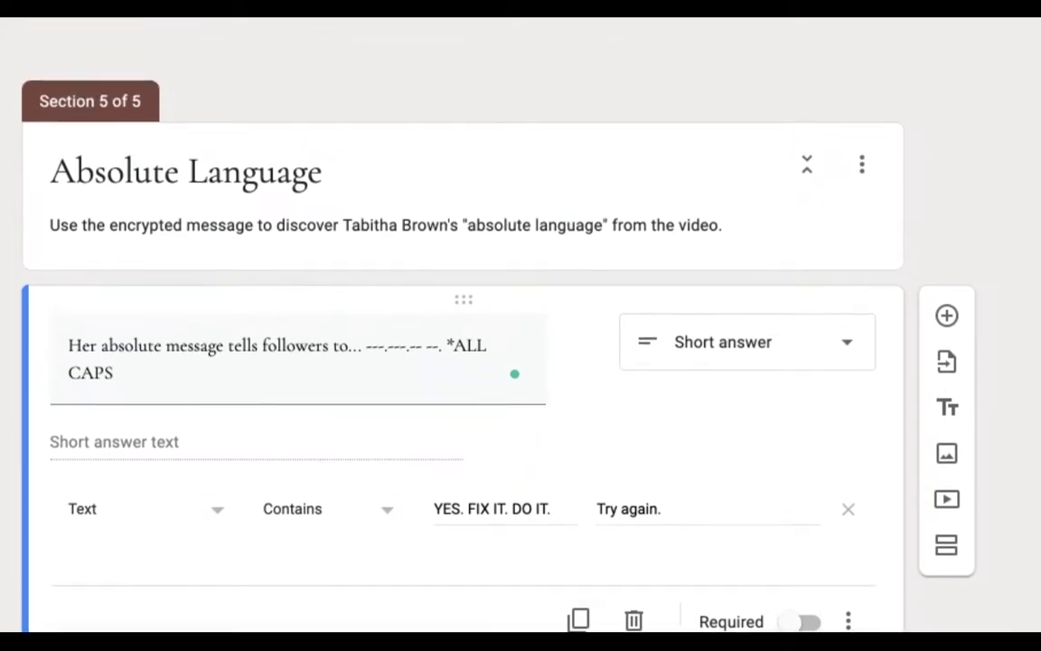
pyautogui.scroll(4, 465, 430)
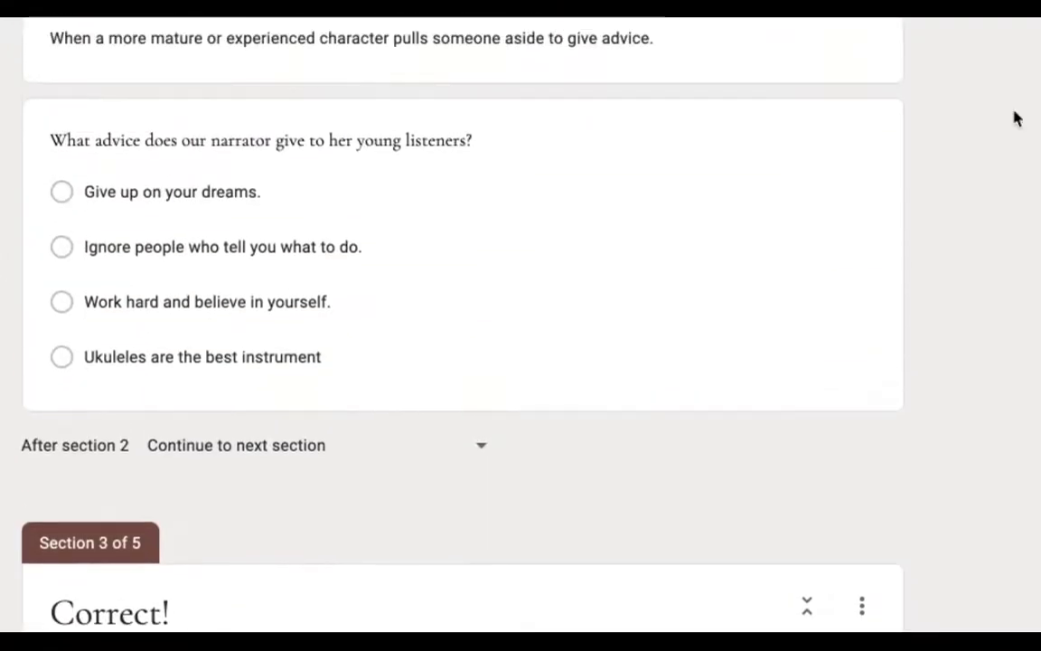
pyautogui.scroll(-5, 465, 430)
pyautogui.scroll(4, 447, 342)
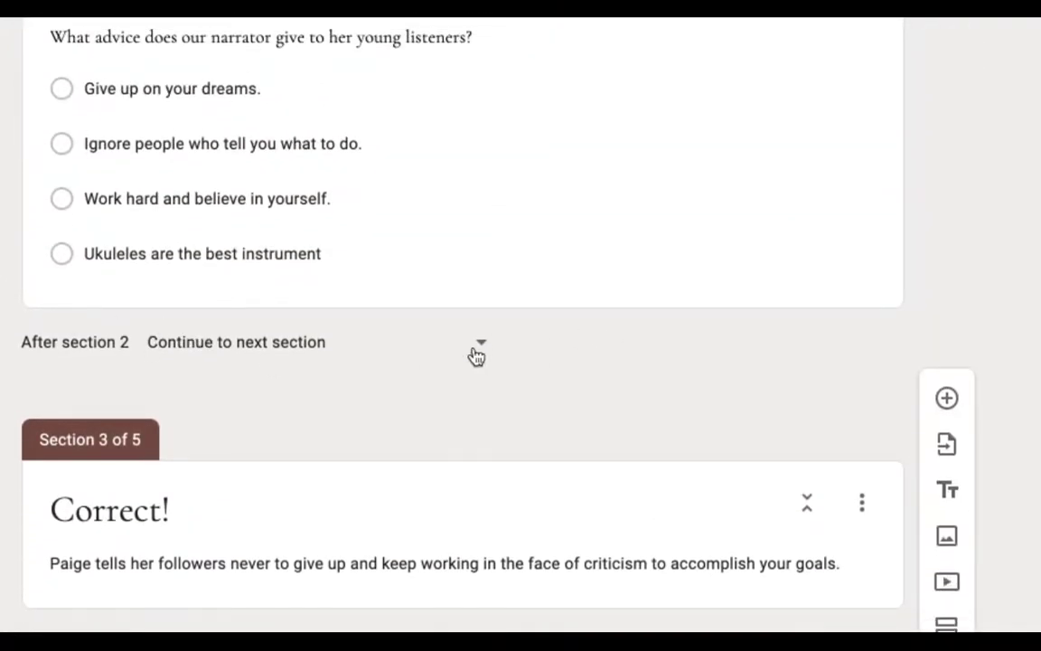
pyautogui.scroll(-4, 485, 349)
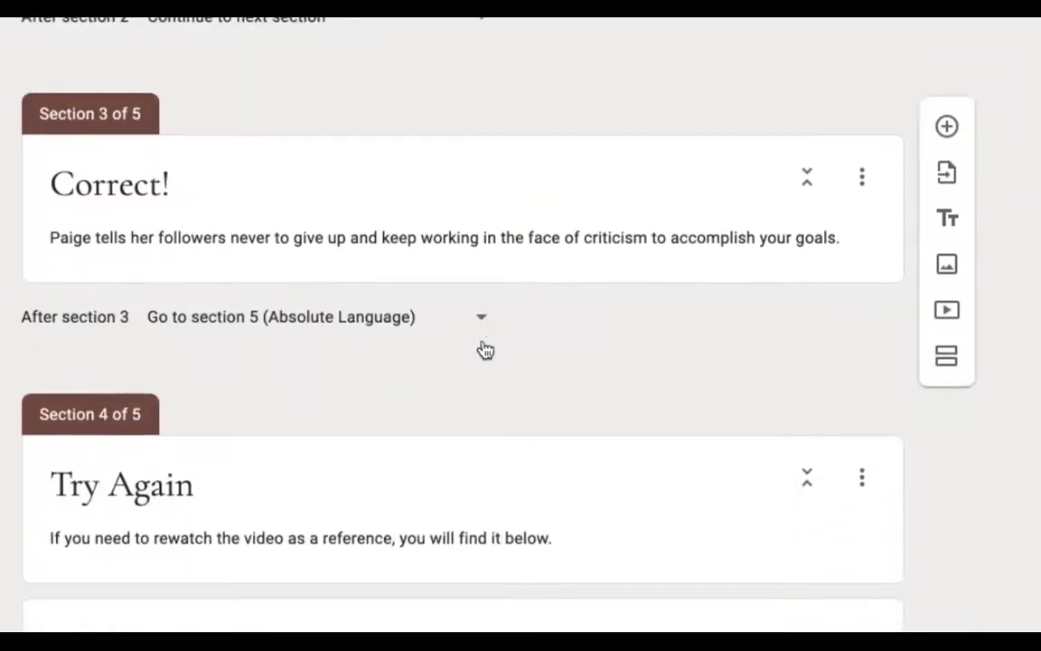
pyautogui.scroll(3, 217, 213)
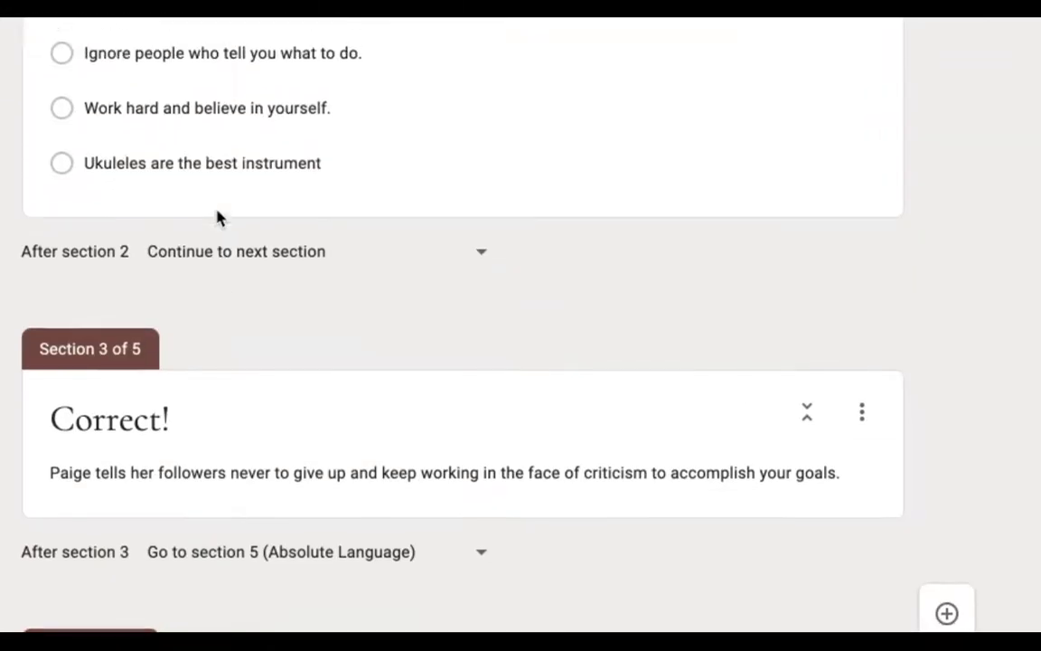
pyautogui.scroll(-6, 217, 217)
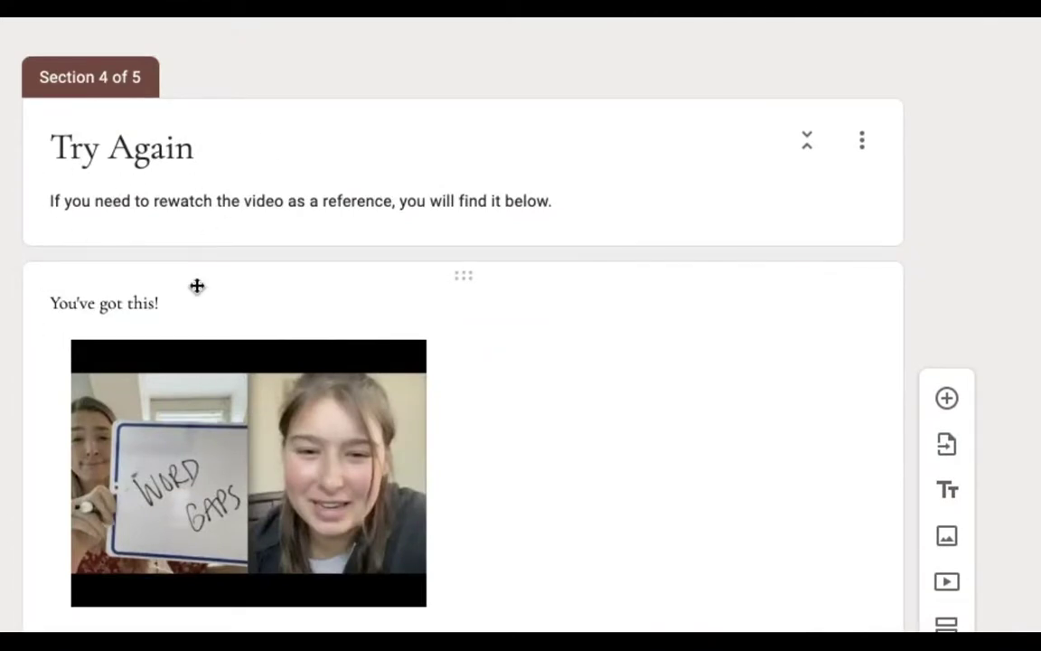
pyautogui.scroll(5, 207, 284)
pyautogui.scroll(3, 307, 120)
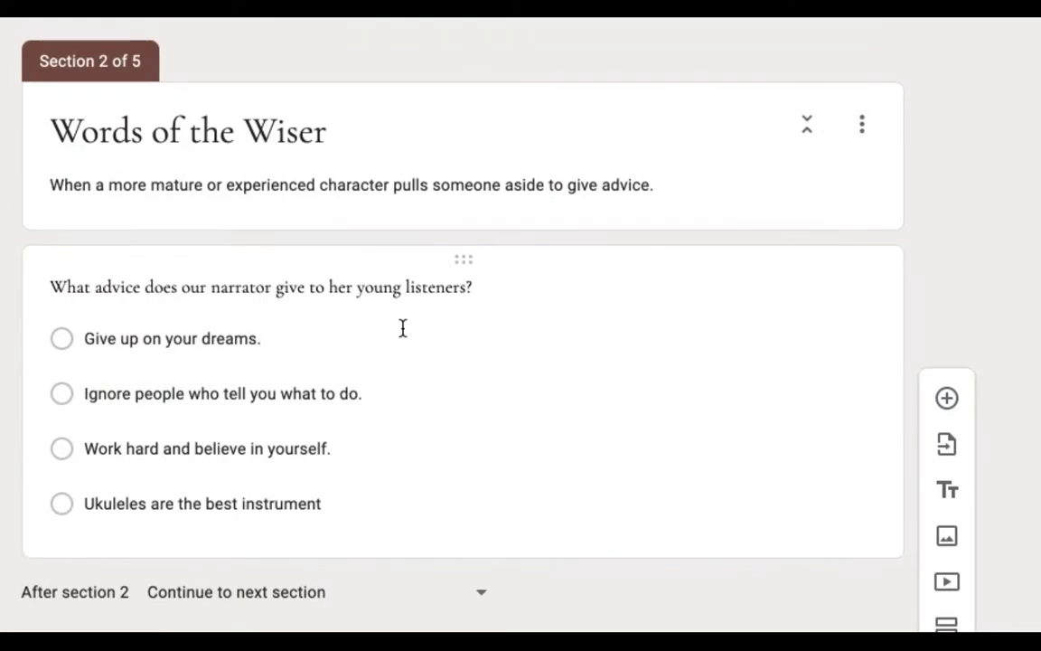
pyautogui.scroll(10, 403, 328)
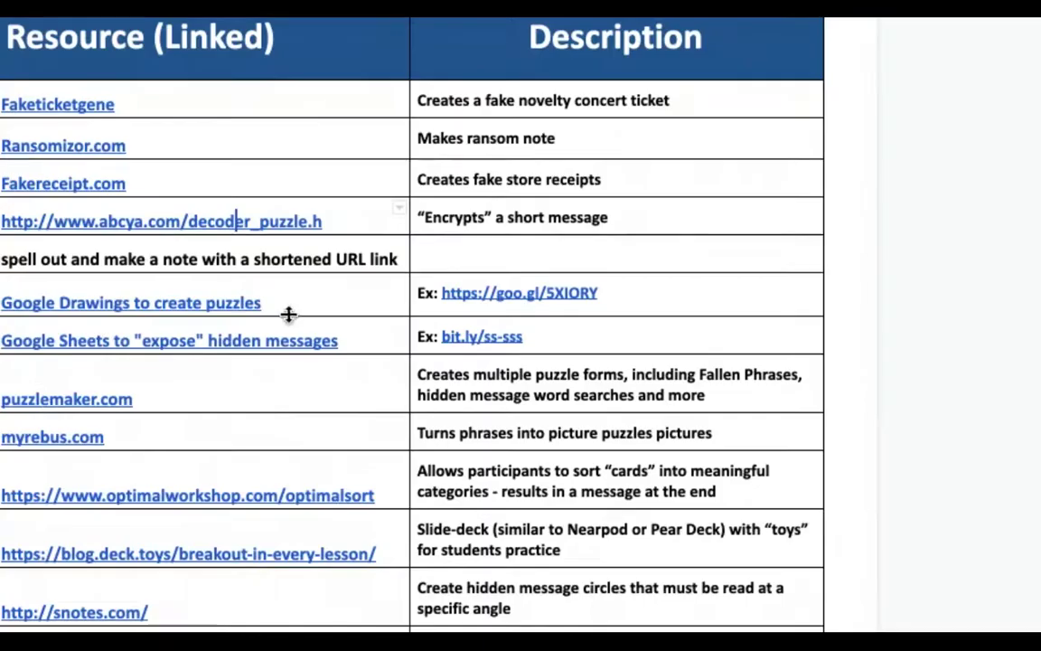
# Switch to the community resources document and look through its table of linked puzzle and clue-making websites.
pyautogui.scroll(-15, 290, 420)
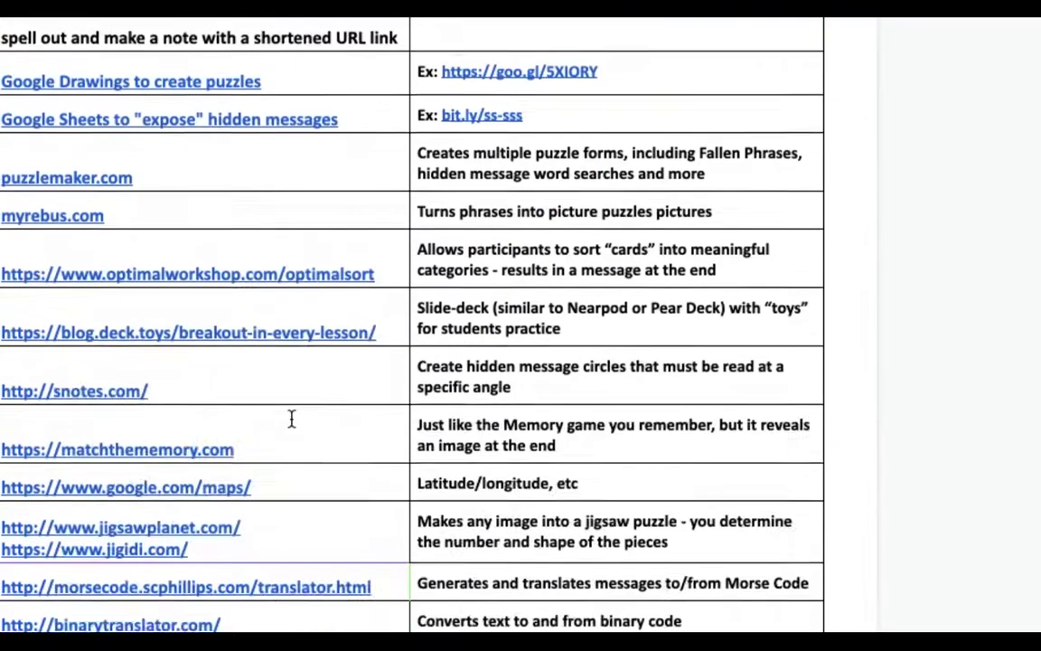
pyautogui.scroll(-5, 291, 418)
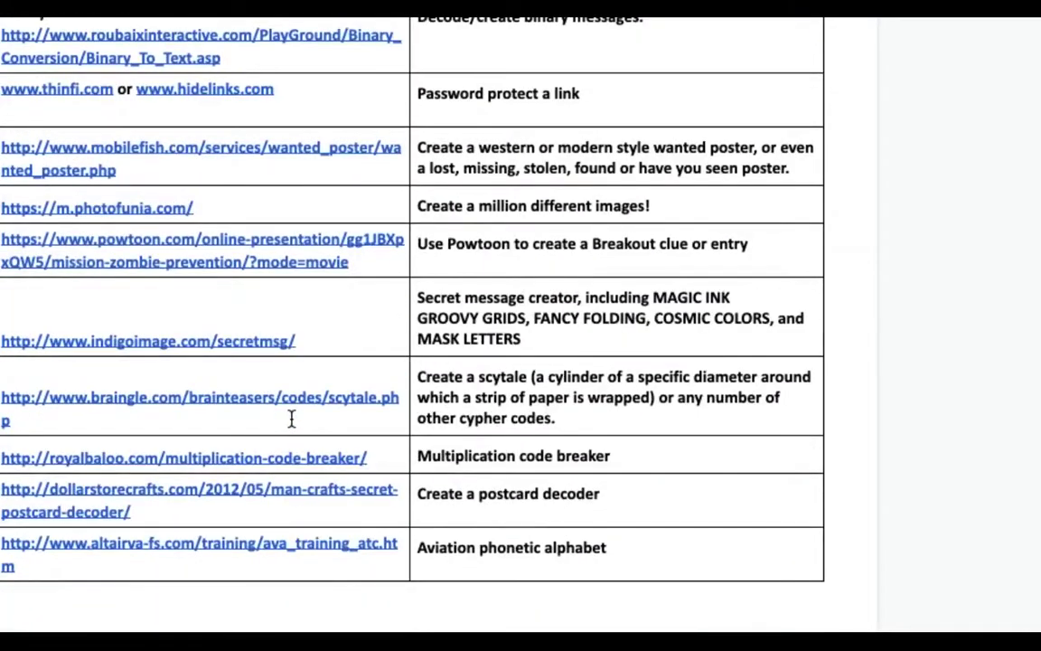
pyautogui.scroll(20, 291, 419)
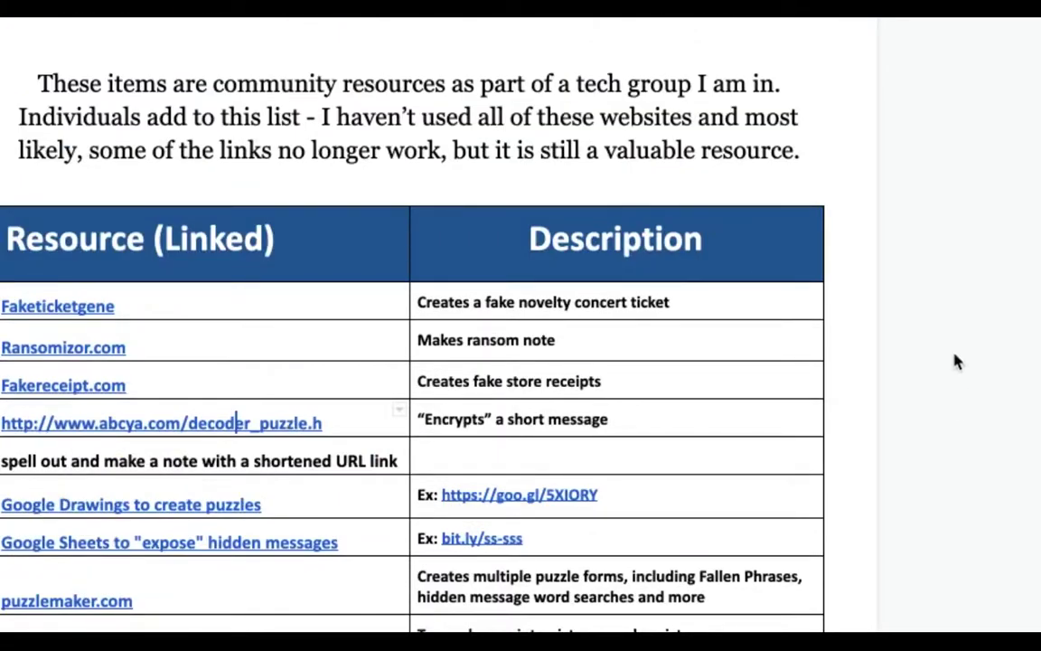